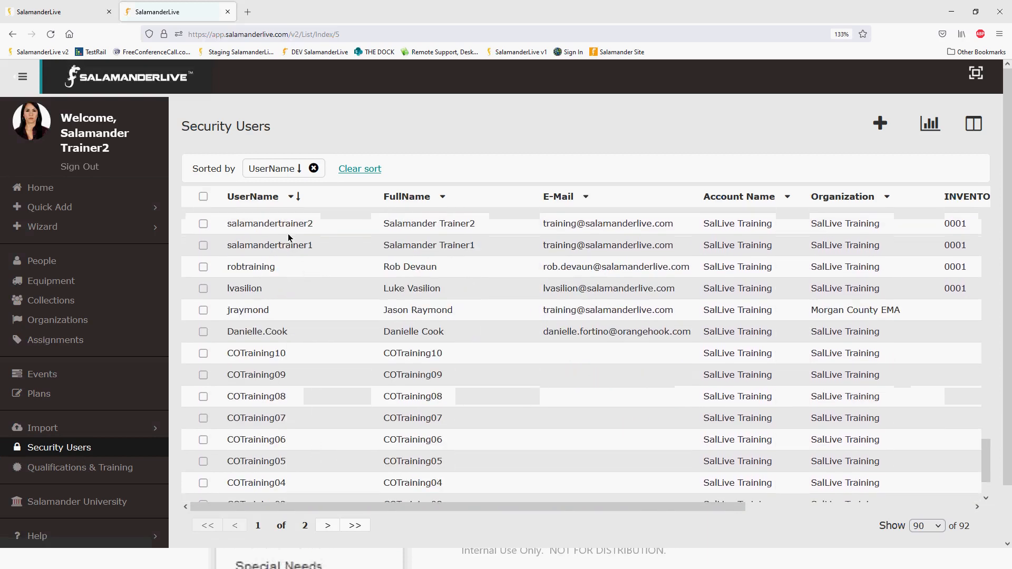
Open the salamandertrainer2 security user and review the assigned roles and the roles available to add.
{"action": "left_click", "coordinate": [285, 226]}
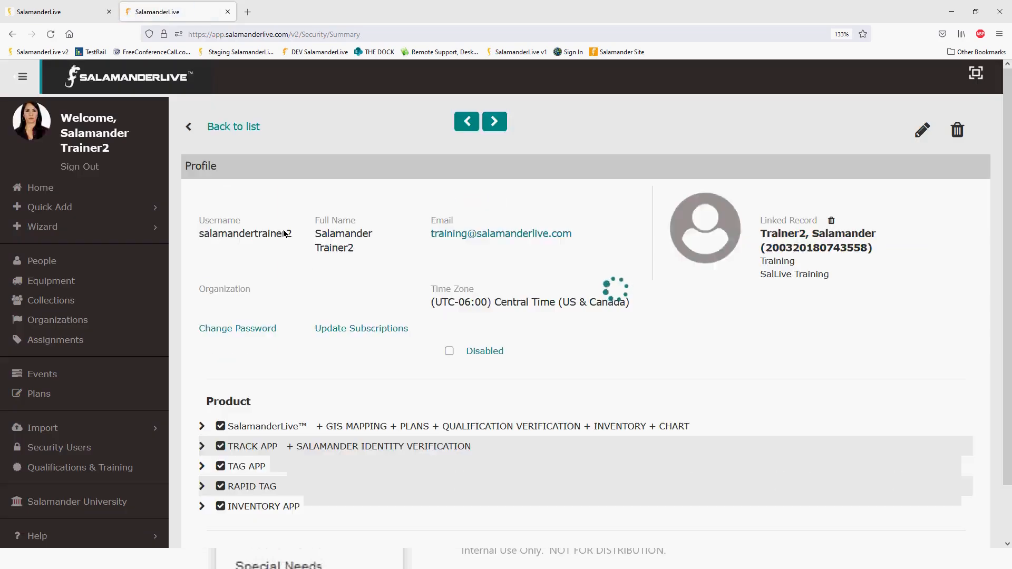
{"action": "scroll", "coordinate": [292, 409], "scroll_direction": "down", "scroll_amount": 3}
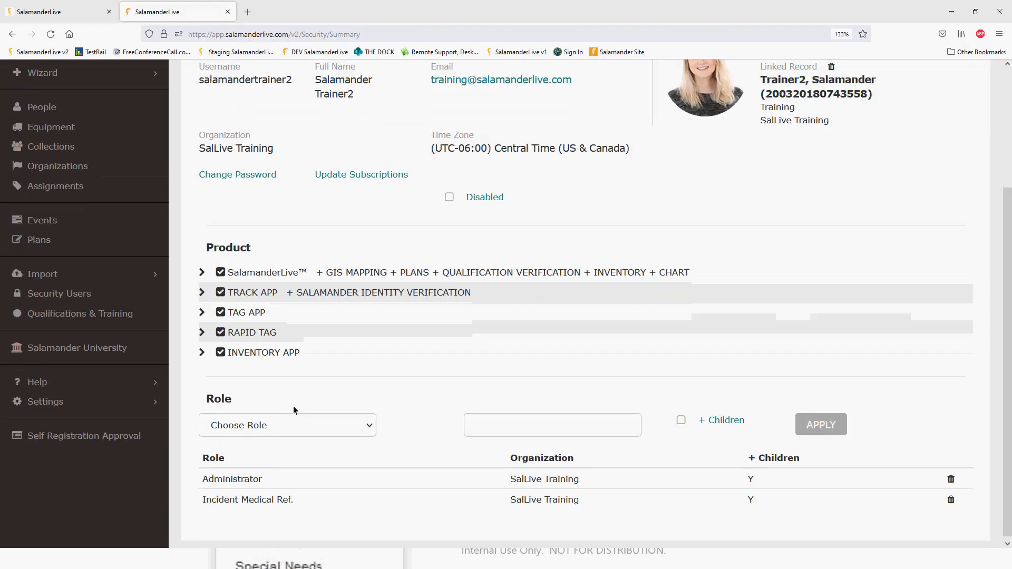
{"action": "left_click", "coordinate": [370, 424]}
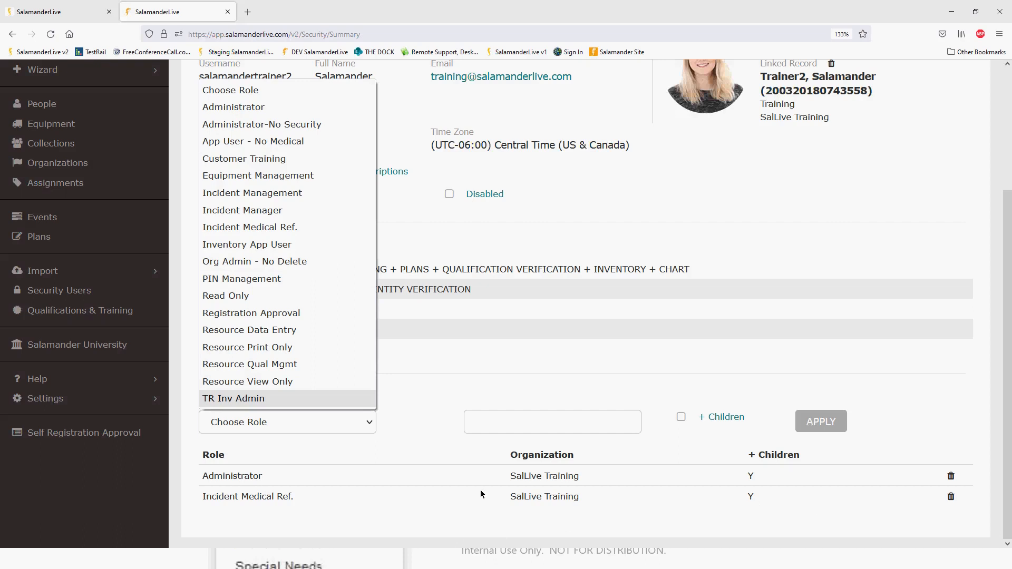
{"action": "left_click", "coordinate": [432, 251]}
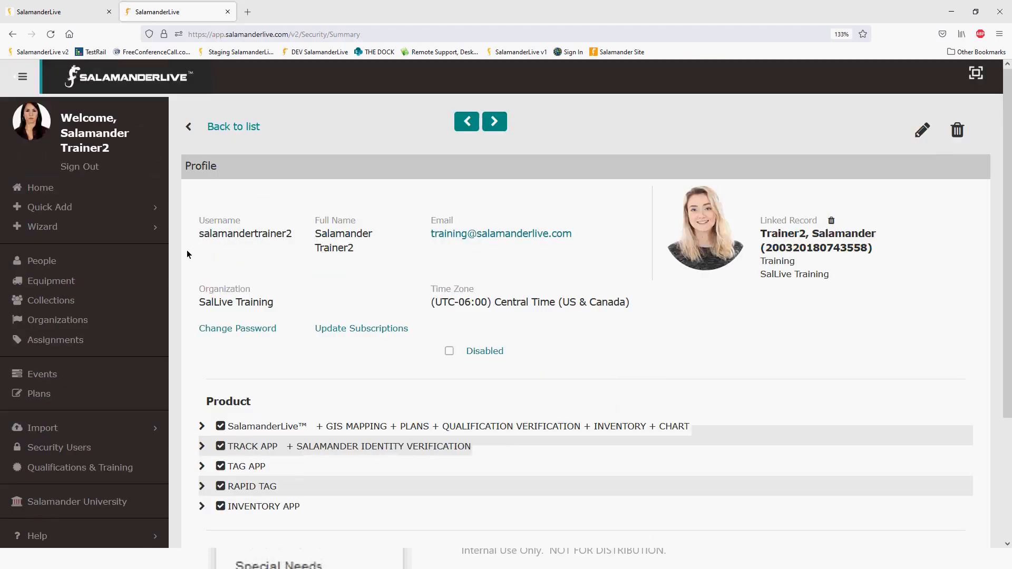
Sign out of SalamanderLive v2 and switch to the SalamanderLive v1 login page.
{"action": "scroll", "coordinate": [188, 253], "scroll_direction": "up", "scroll_amount": 4}
{"action": "left_click", "coordinate": [114, 172]}
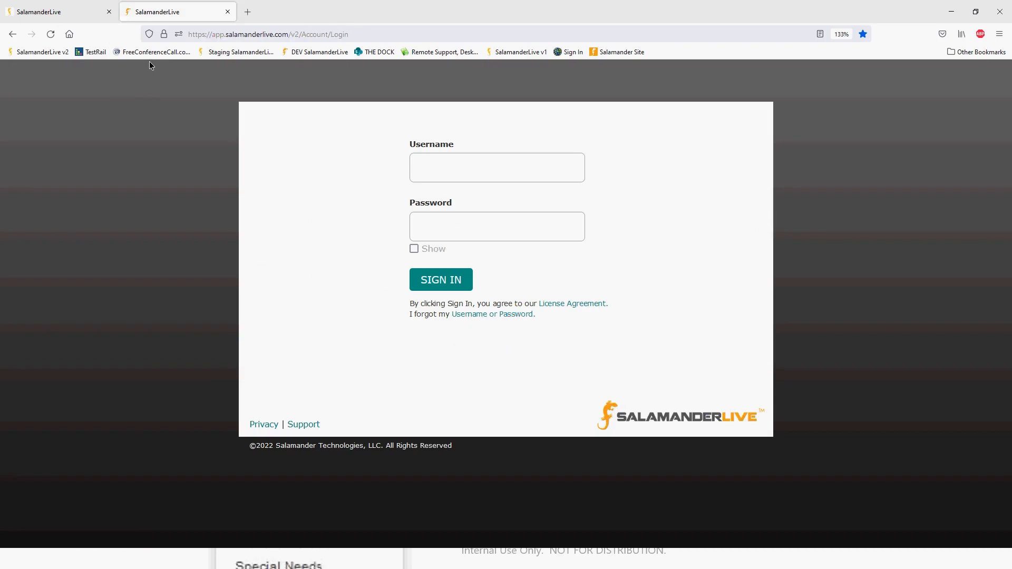
{"action": "left_click", "coordinate": [57, 16]}
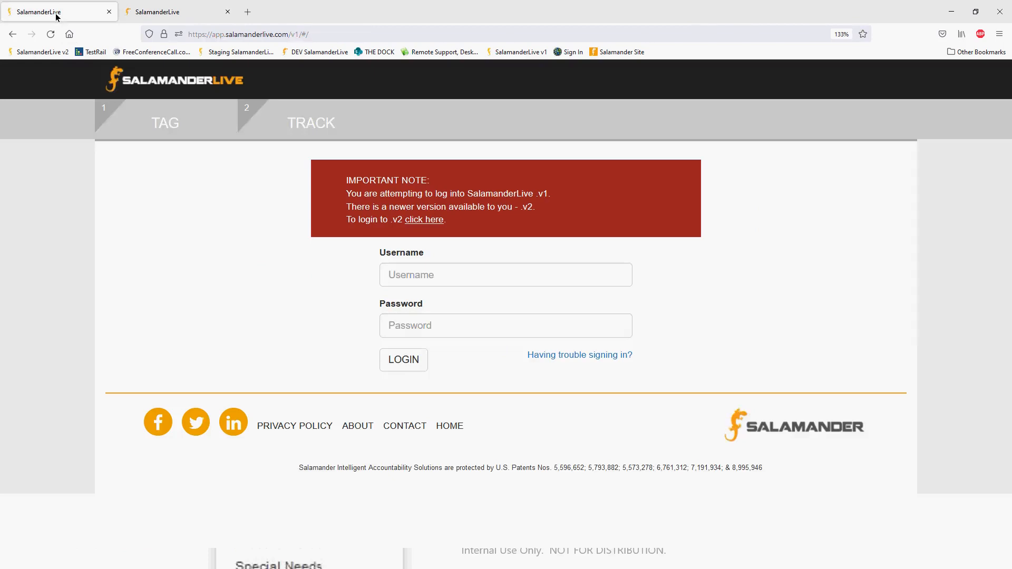
{"action": "left_click", "coordinate": [192, 14]}
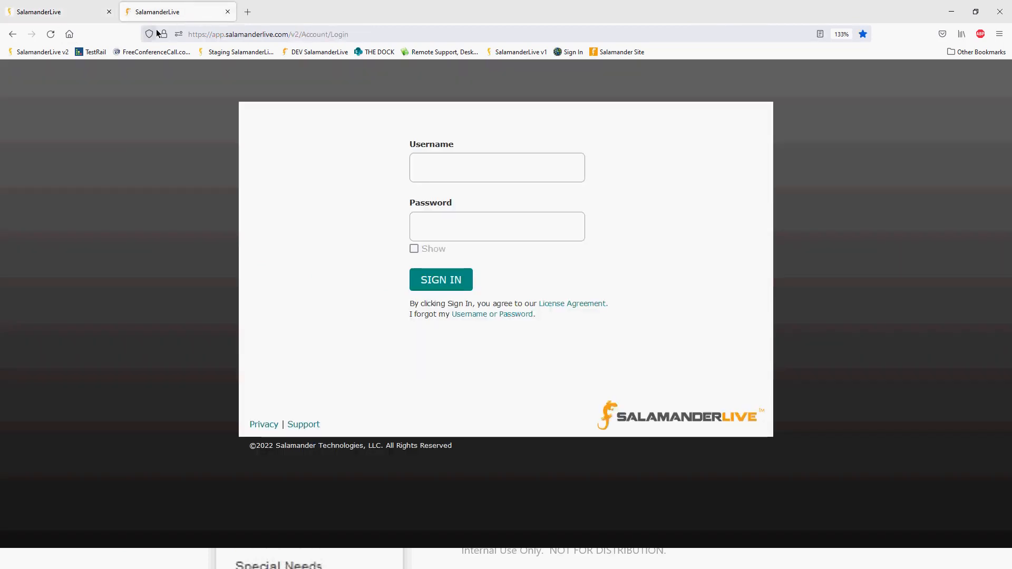
{"action": "left_click", "coordinate": [70, 10]}
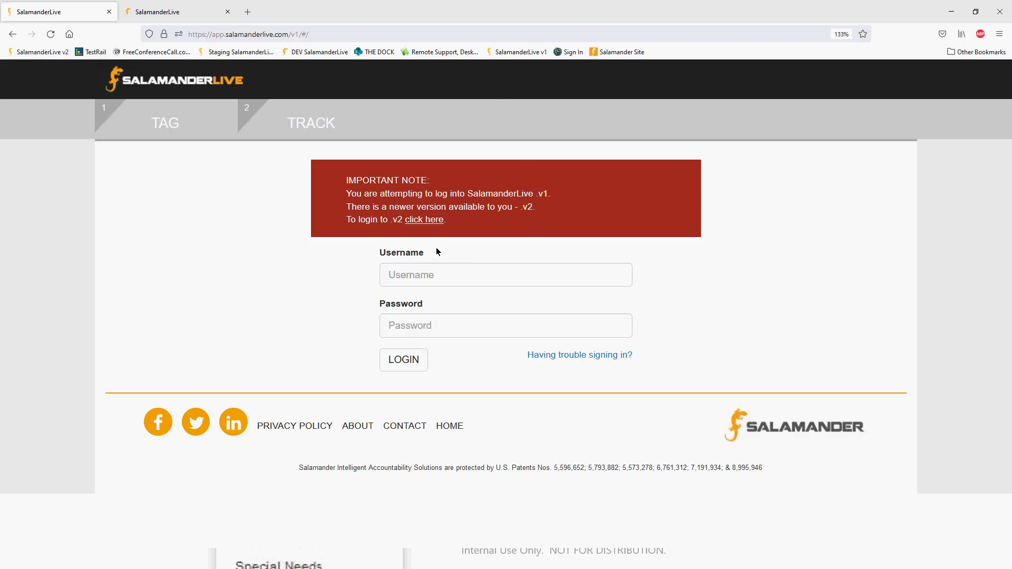
Log in to v1 with the saved username and password for salamandertrainer2, and open the Personnel List.
{"action": "left_click", "coordinate": [441, 275]}
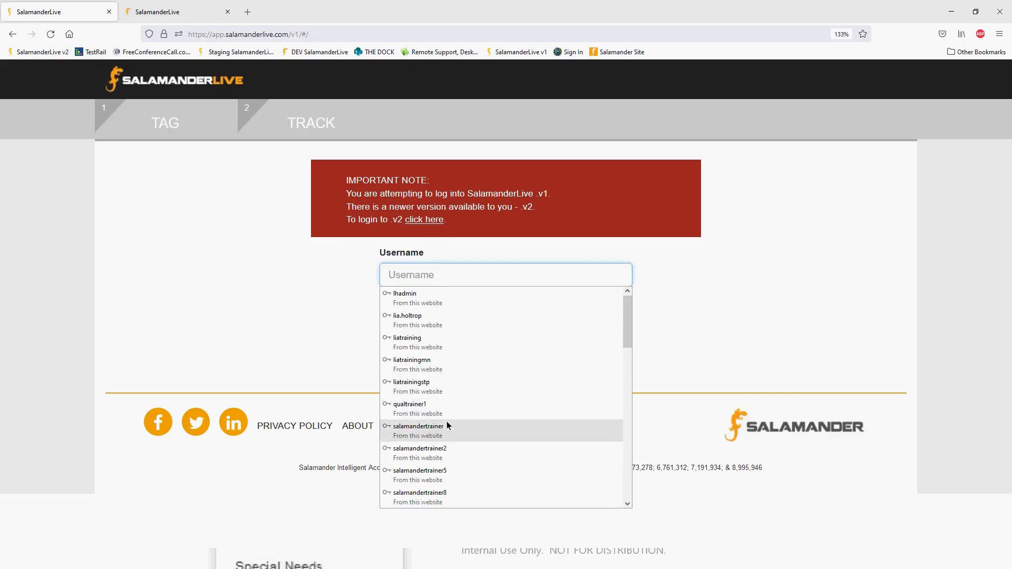
{"action": "left_click", "coordinate": [447, 449]}
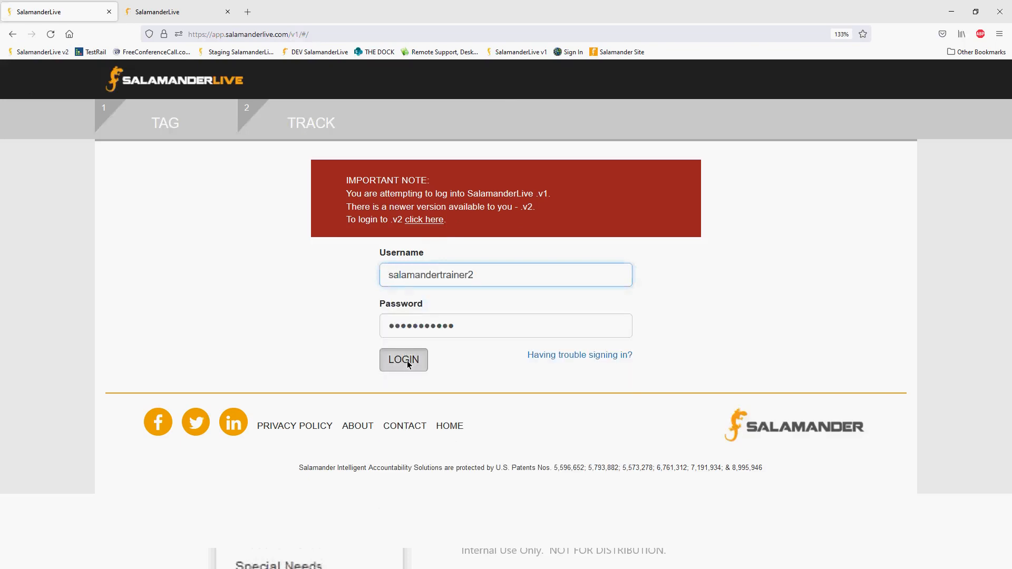
{"action": "left_click", "coordinate": [407, 360]}
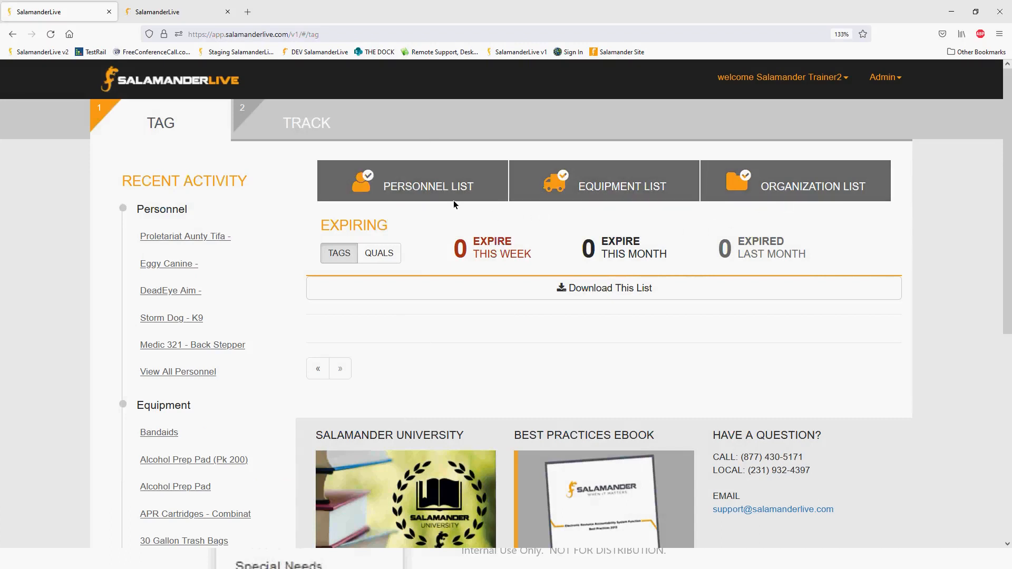
{"action": "left_click", "coordinate": [466, 185]}
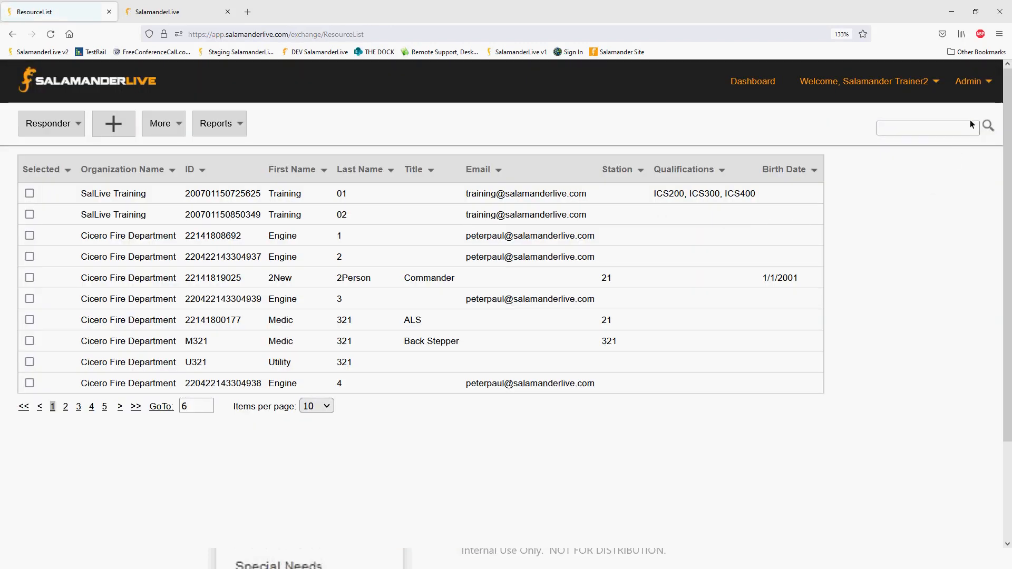
Open the organization setting for Medical Reference Data and browse the selectable organizations.
{"action": "left_click", "coordinate": [970, 82]}
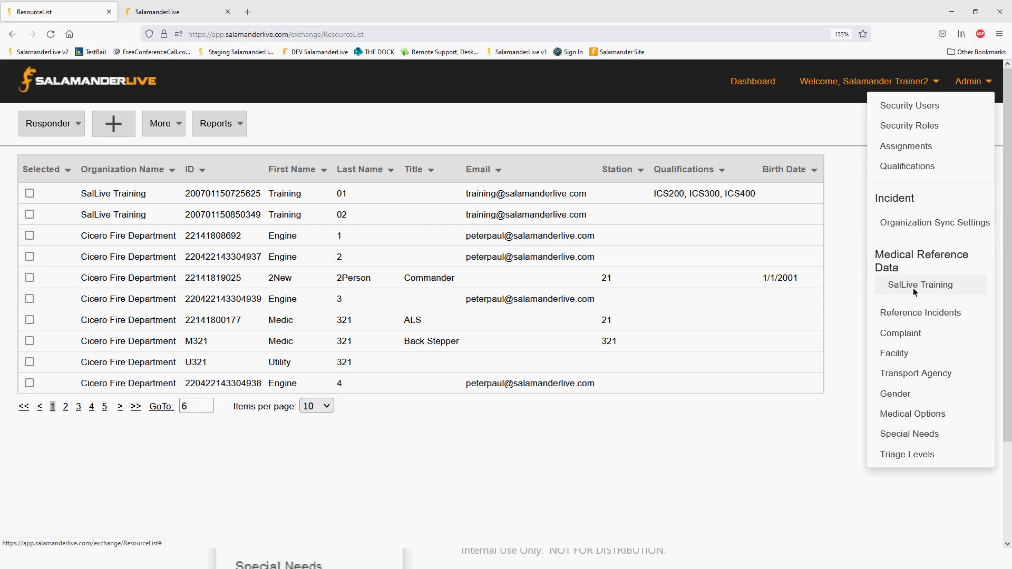
{"action": "mouse_move", "coordinate": [969, 84]}
{"action": "left_click", "coordinate": [925, 285]}
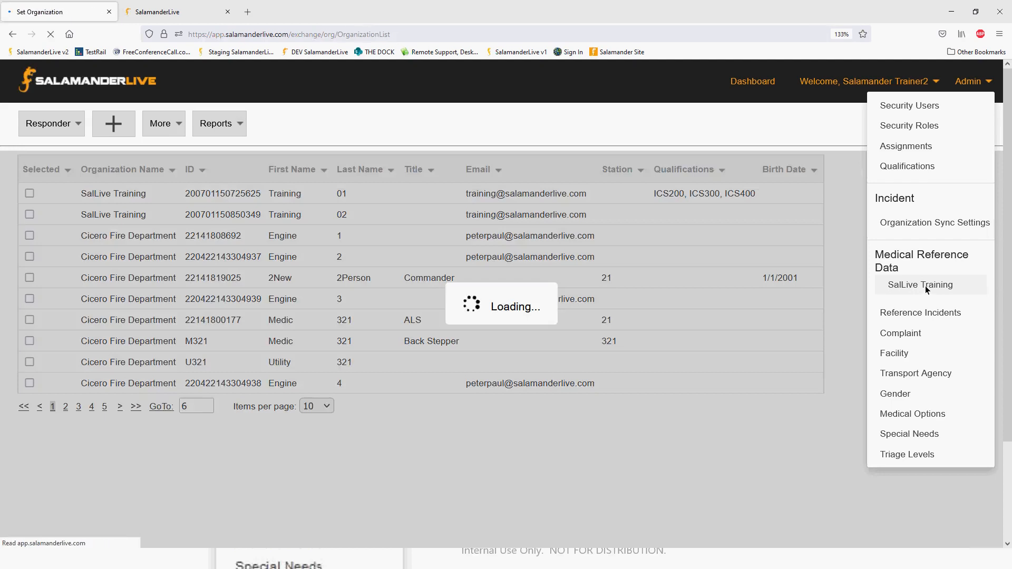
{"action": "left_click", "coordinate": [341, 216]}
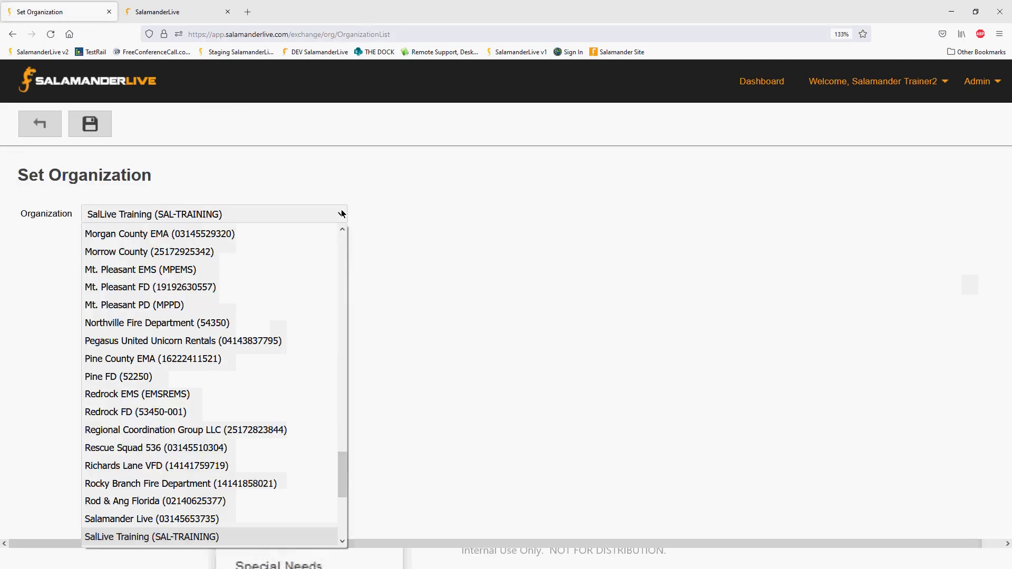
{"action": "left_click_drag", "start_coordinate": [344, 463], "coordinate": [372, 373]}
Open the Hurricane incident template from the Reference Incidents list for editing.
{"action": "left_click", "coordinate": [980, 81]}
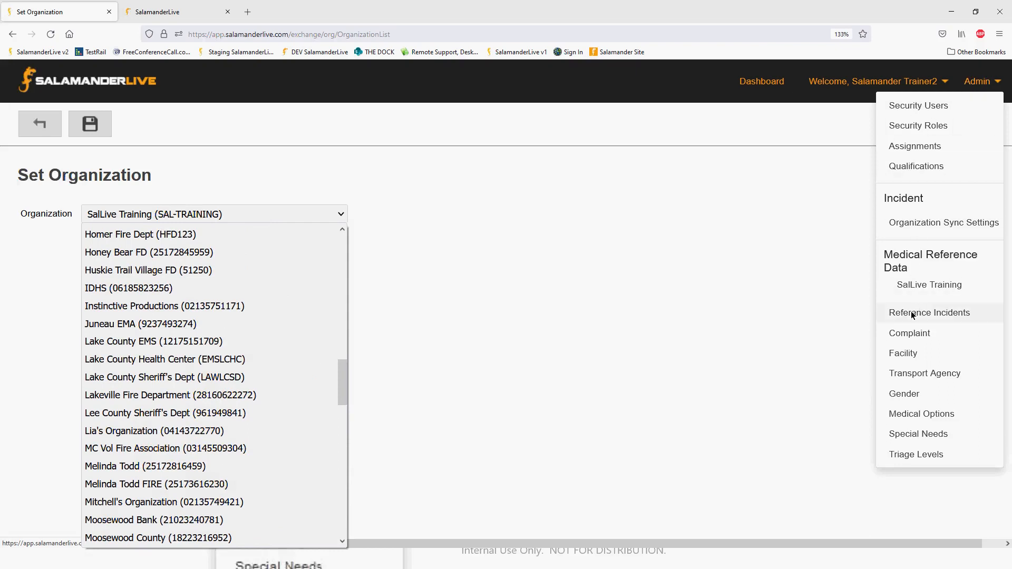
{"action": "left_click", "coordinate": [942, 314]}
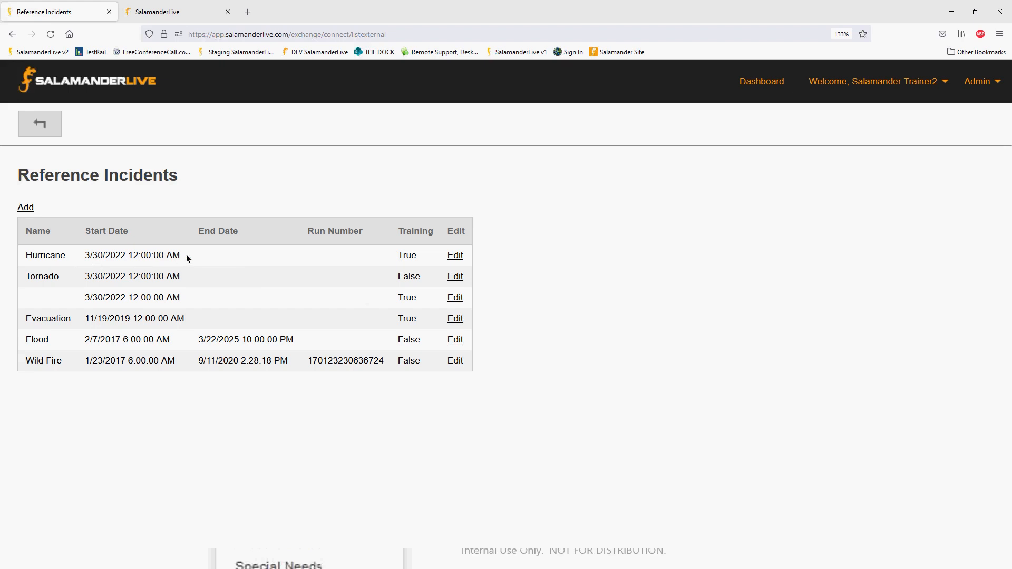
{"action": "left_click", "coordinate": [455, 255]}
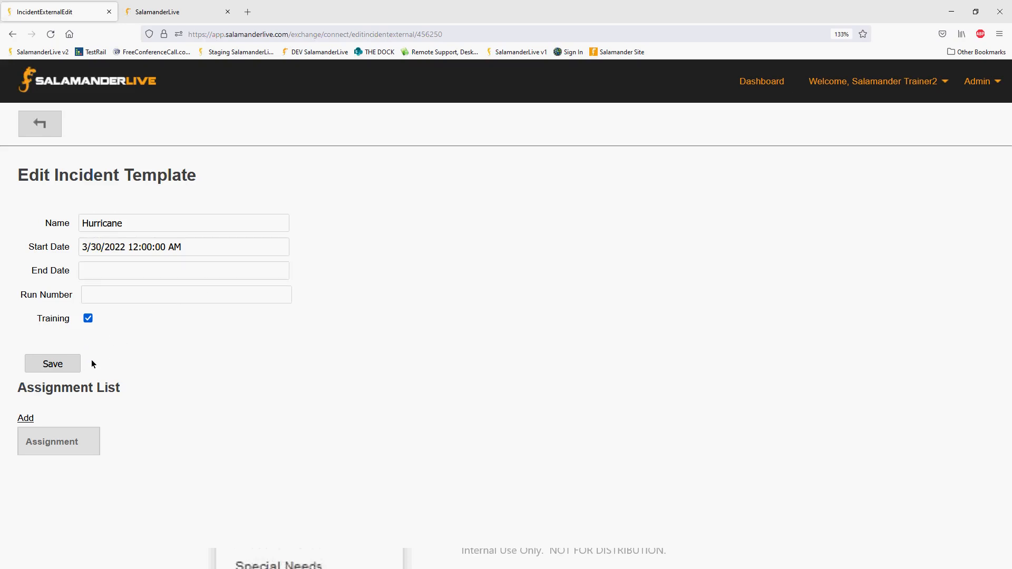
{"action": "left_click", "coordinate": [89, 320]}
Add the assignment "Moosewood Community Shelter" to the Hurricane template's assignment list and save it.
{"action": "left_click", "coordinate": [30, 419]}
{"action": "left_click", "coordinate": [123, 231]}
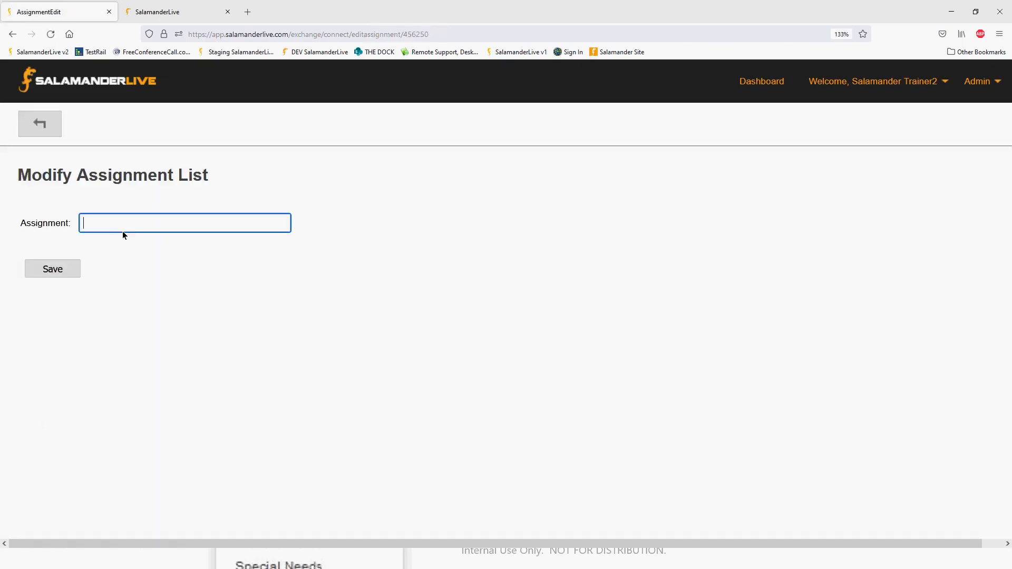
{"action": "type", "text": "Moosewood Community Shelter"}
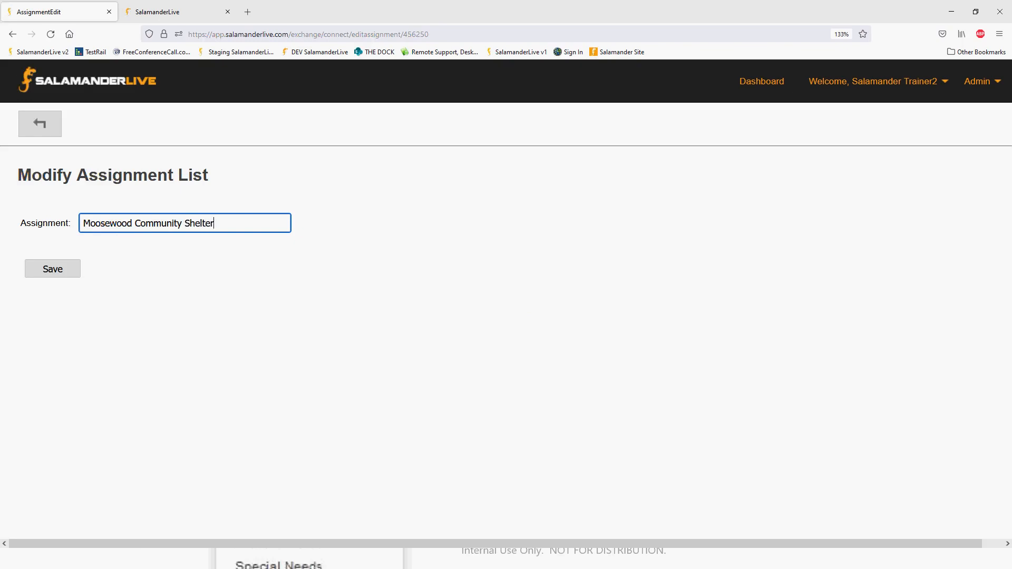
{"action": "left_click", "coordinate": [59, 272]}
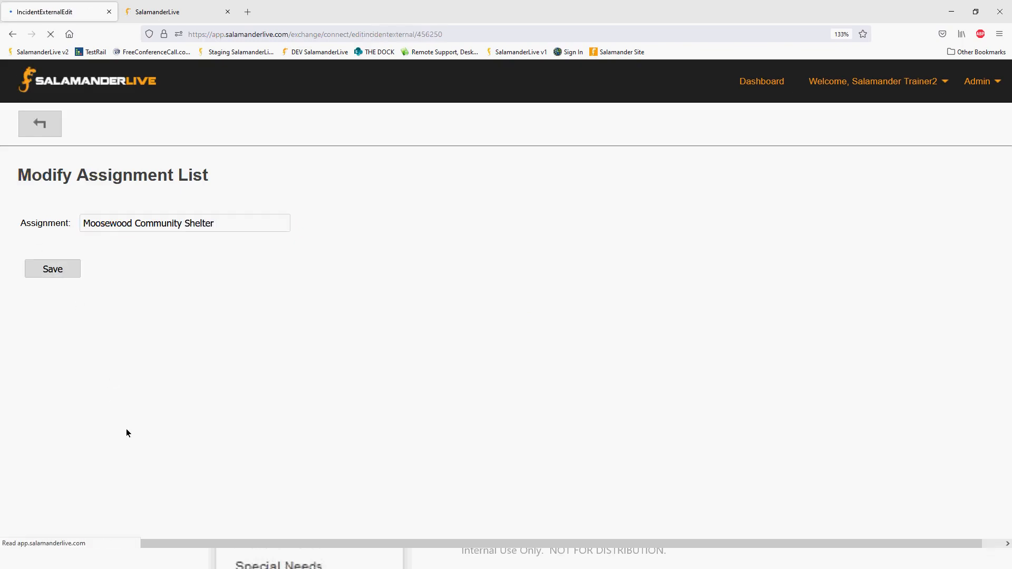
Add the assignment "Alpine Gym" to the Hurricane template's assignment list, and save the template.
{"action": "left_click", "coordinate": [26, 418]}
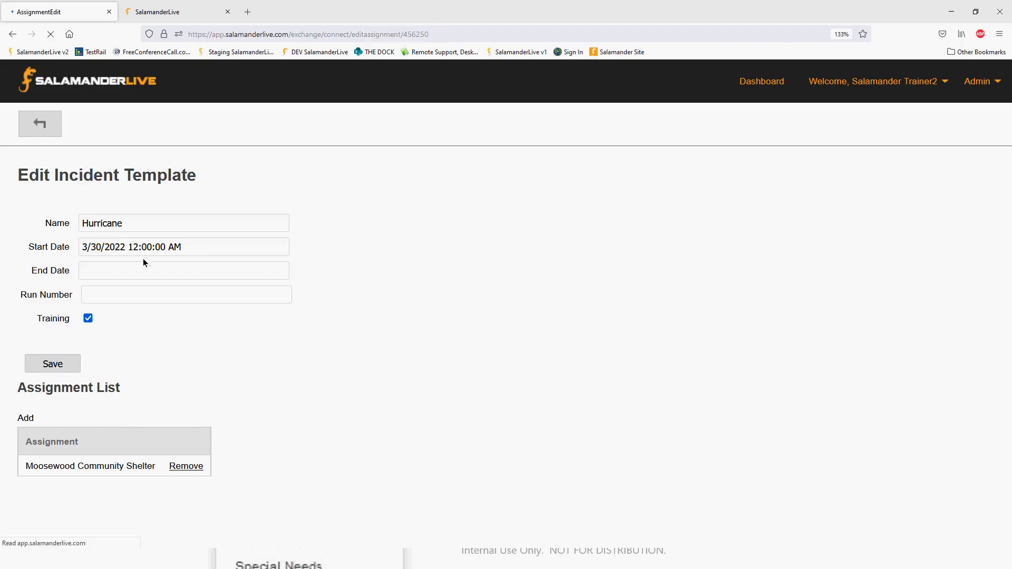
{"action": "left_click", "coordinate": [120, 223]}
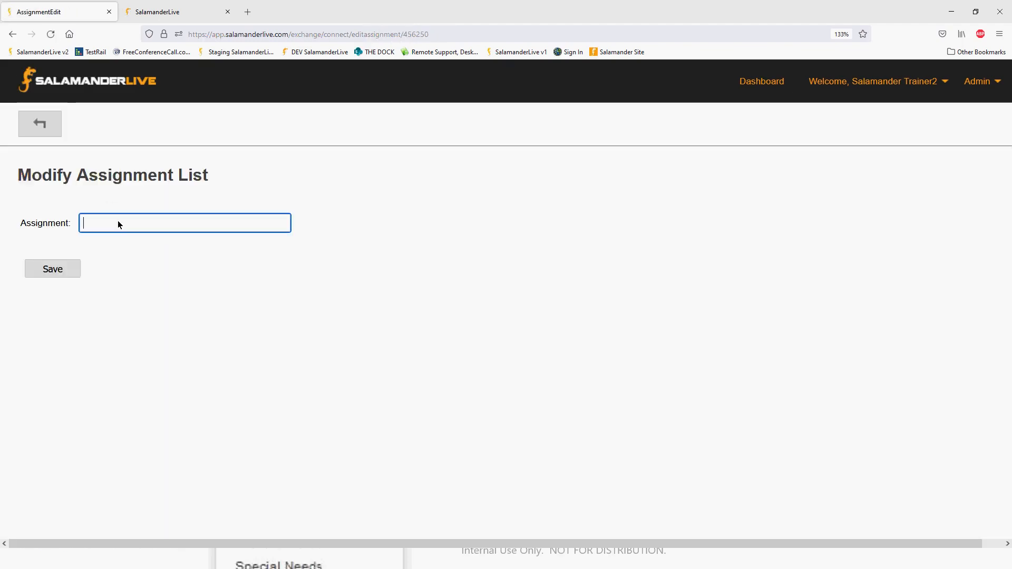
{"action": "type", "text": "Alpiin"}
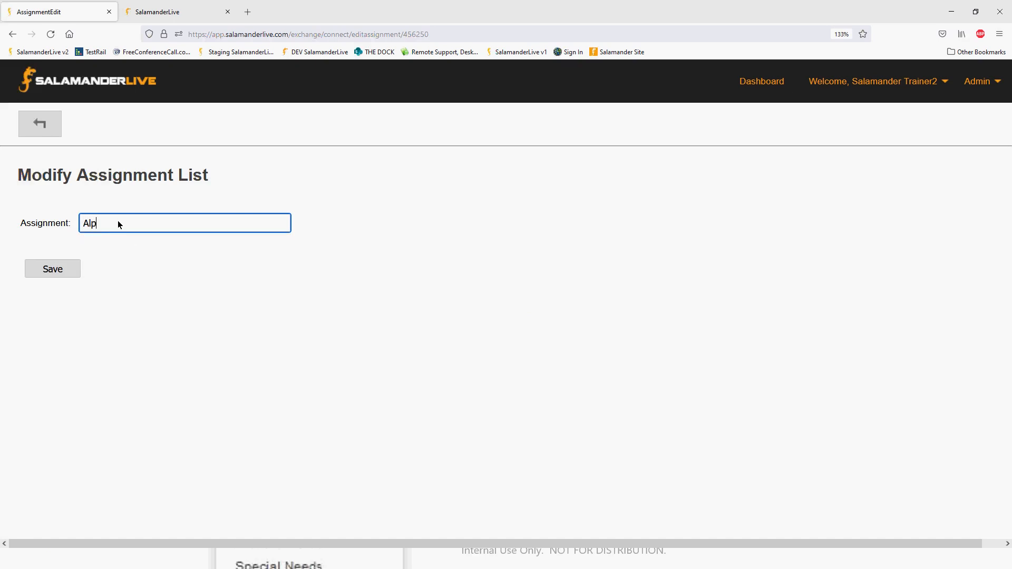
{"action": "key", "text": "BackSpace"}
{"action": "key", "text": "BackSpace"}
{"action": "type", "text": "ne Gym"}
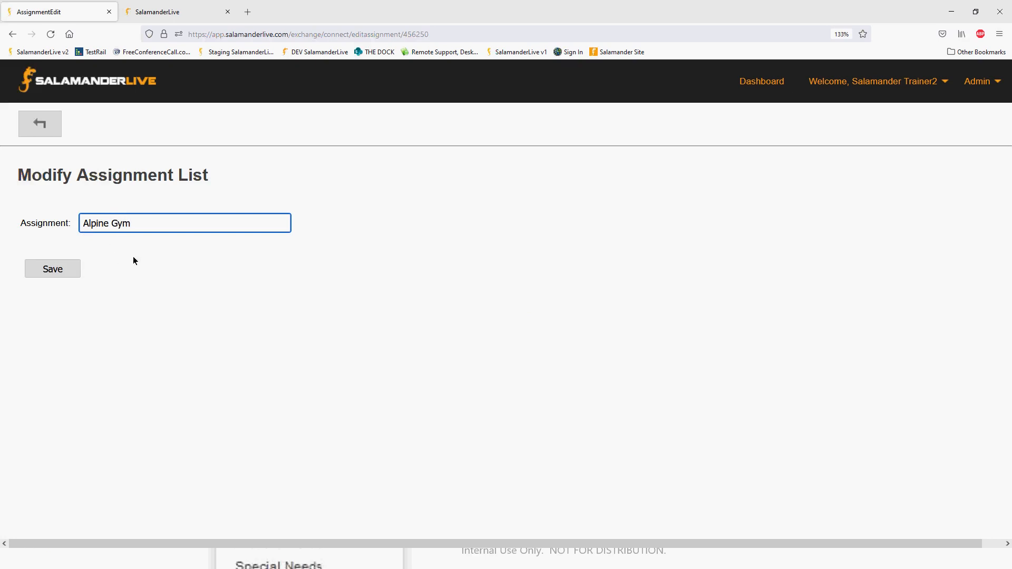
{"action": "left_click", "coordinate": [62, 273]}
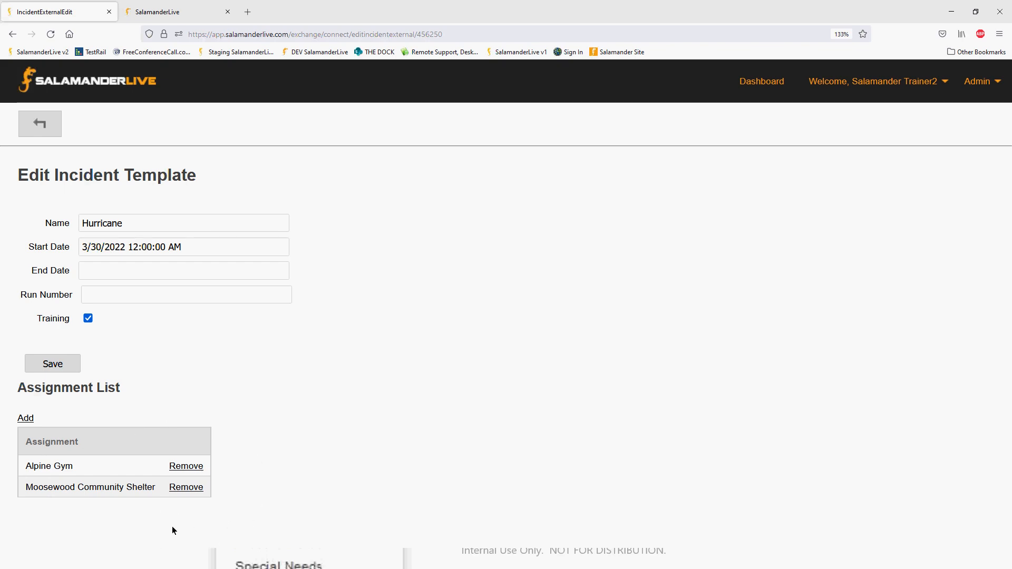
{"action": "left_click", "coordinate": [65, 362]}
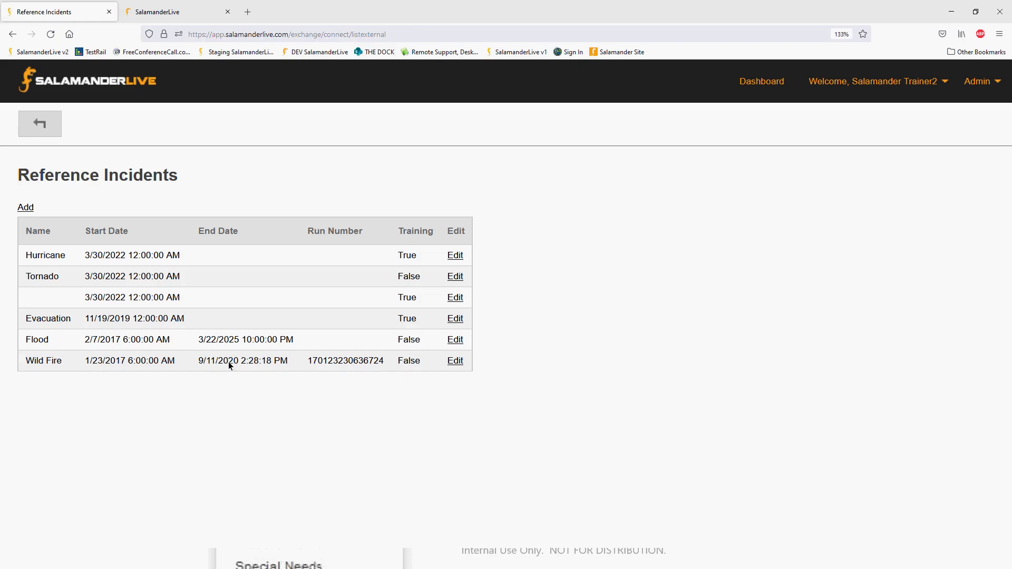
Clear the end date of the Wild Fire reference incident and save the template.
{"action": "left_click", "coordinate": [455, 362]}
{"action": "left_click_drag", "start_coordinate": [184, 271], "coordinate": [58, 271]}
{"action": "key", "text": "BackSpace"}
{"action": "left_click", "coordinate": [64, 363]}
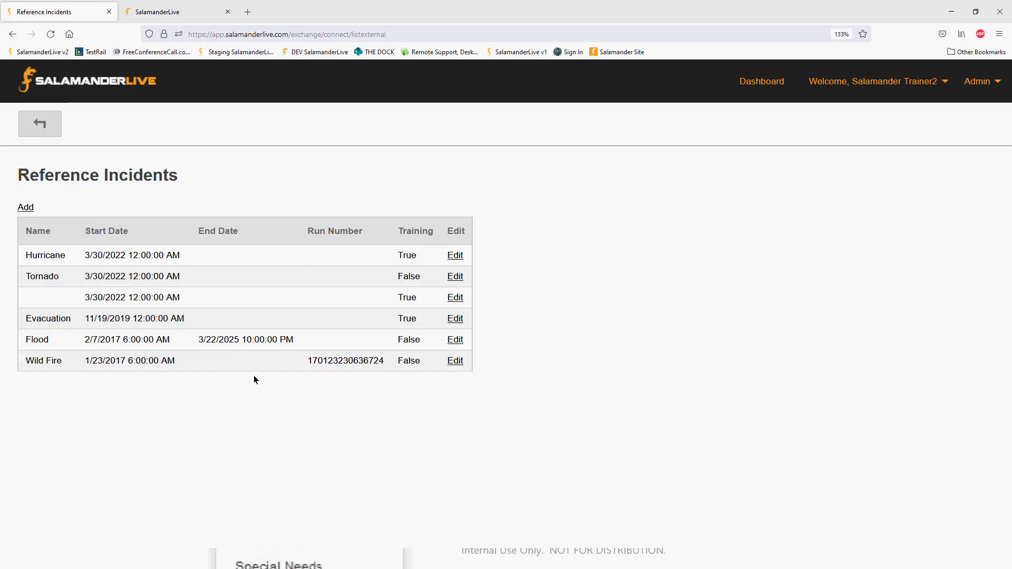
Open the Facility list in the Medical Reference Data and view the blank form for adding a facility.
{"action": "left_click", "coordinate": [977, 93]}
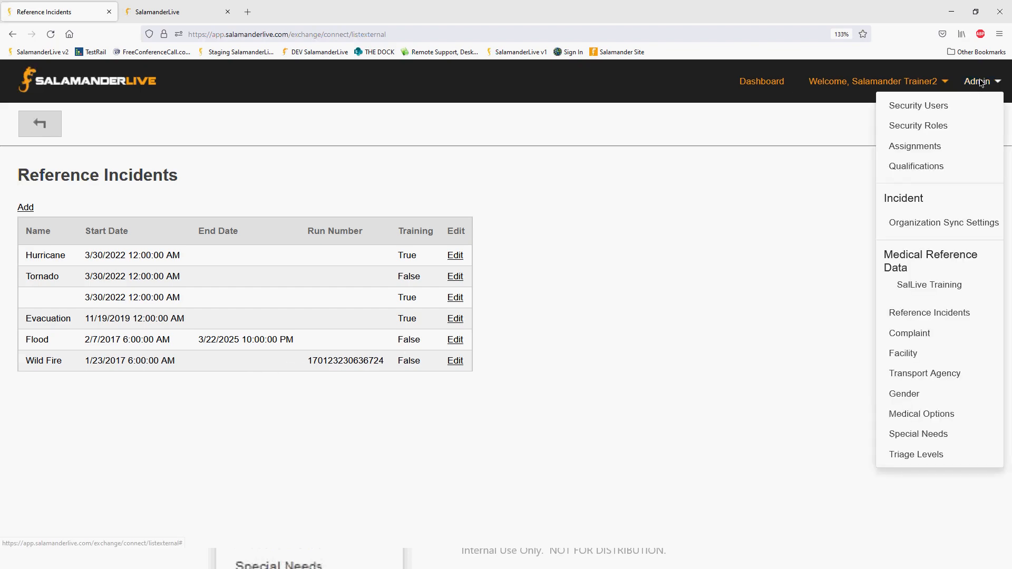
{"action": "left_click", "coordinate": [907, 355]}
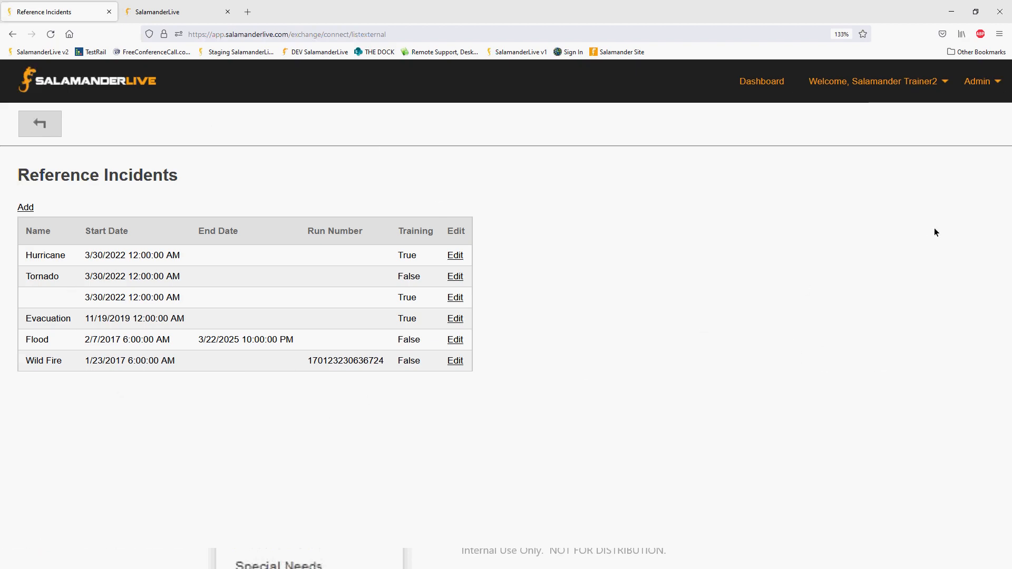
{"action": "left_click", "coordinate": [978, 96]}
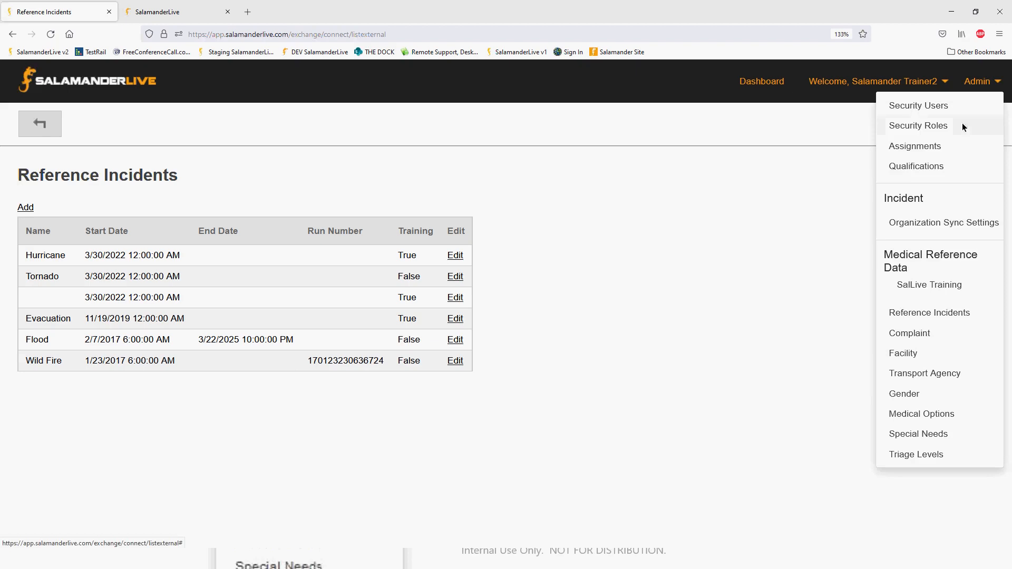
{"action": "left_click", "coordinate": [909, 355]}
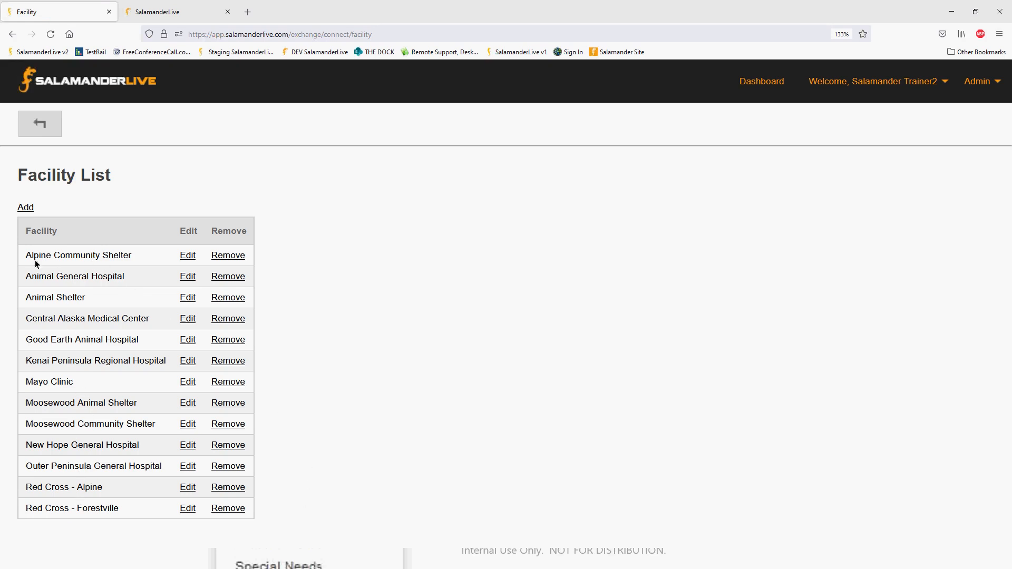
{"action": "left_click", "coordinate": [30, 207]}
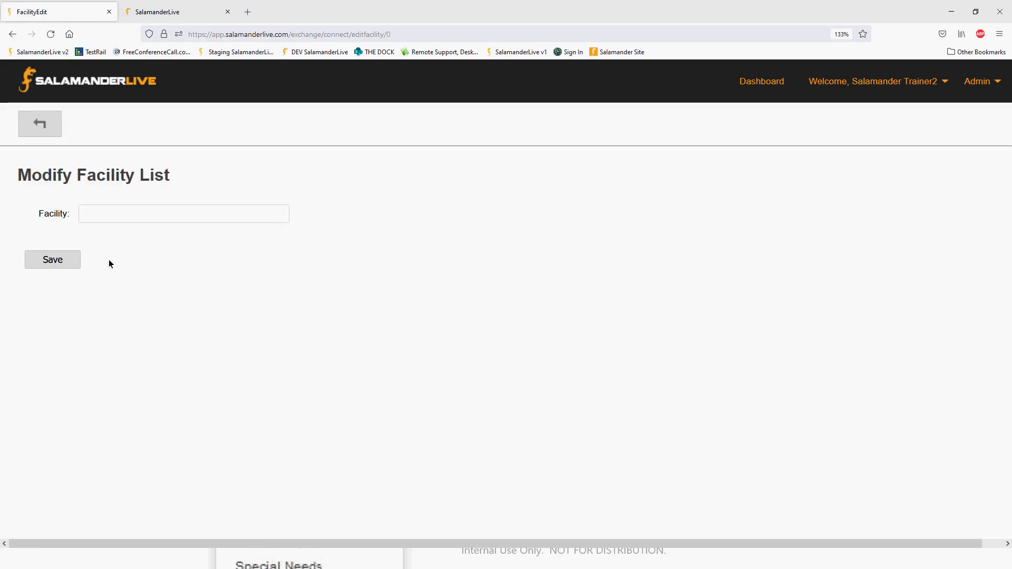
{"action": "left_click", "coordinate": [53, 130]}
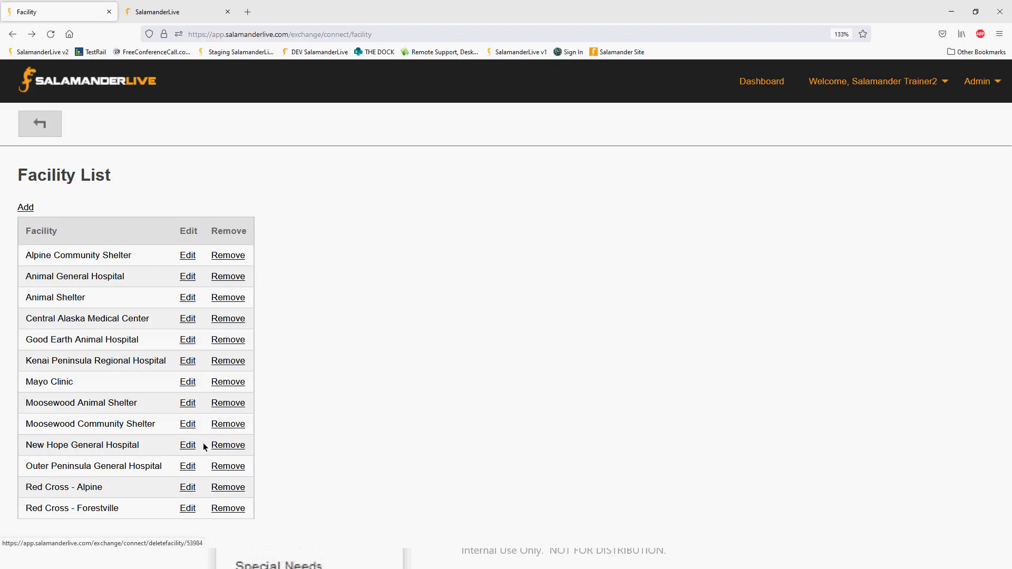
Remove Red Cross - Alpine and Red Cross - Forestville from the Facility list.
{"action": "left_click", "coordinate": [235, 488]}
{"action": "left_click", "coordinate": [234, 491]}
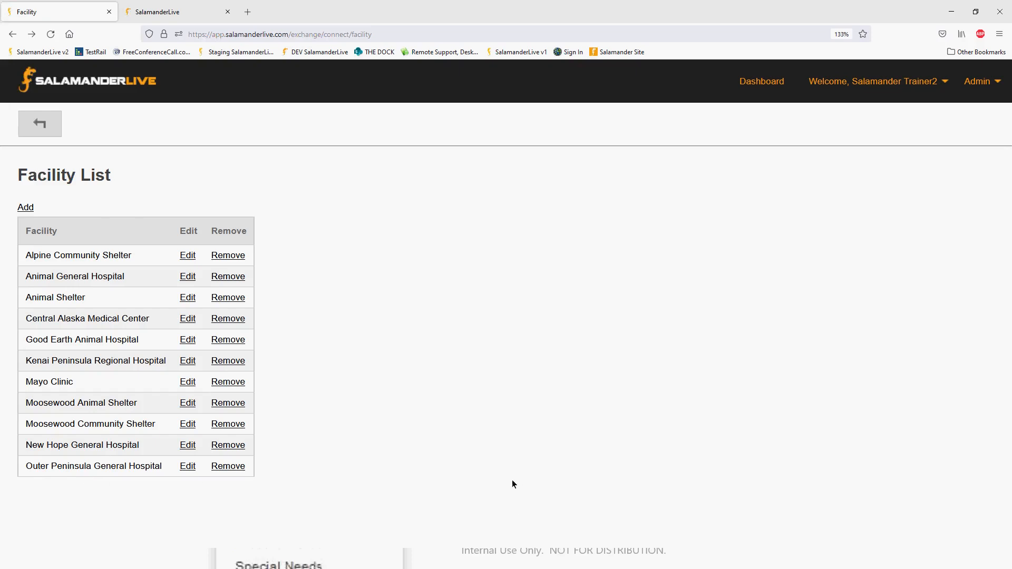
View the Gender labels in the Medical Reference Data, the Special Needs list, and the blank form for adding a special need.
{"action": "left_click", "coordinate": [979, 82]}
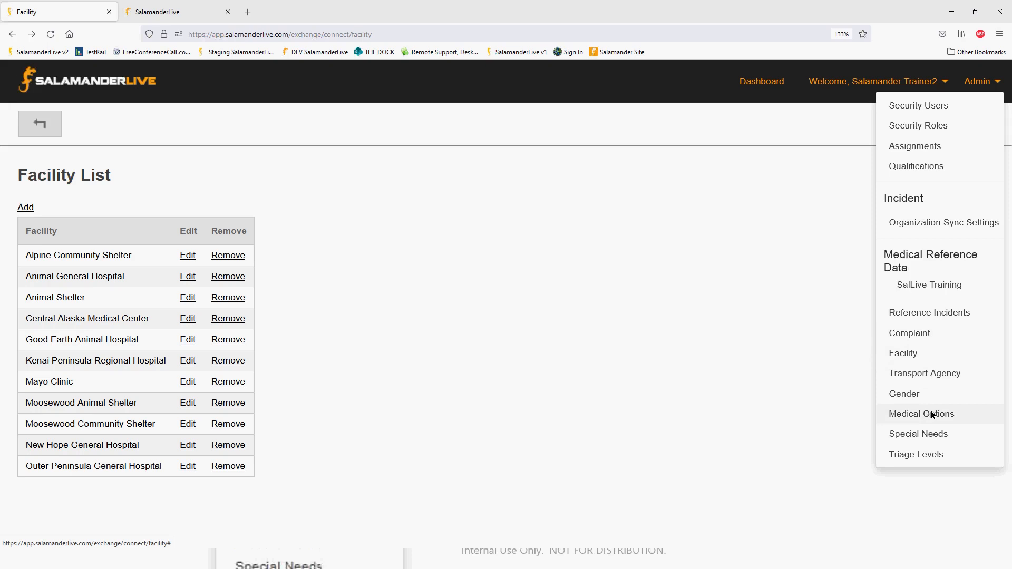
{"action": "left_click", "coordinate": [913, 397]}
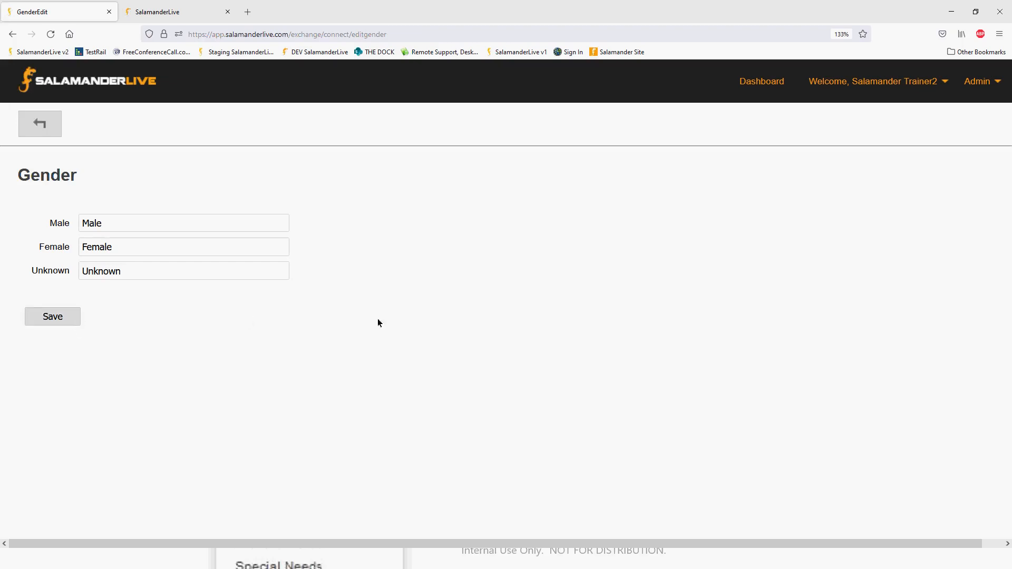
{"action": "left_click", "coordinate": [978, 81]}
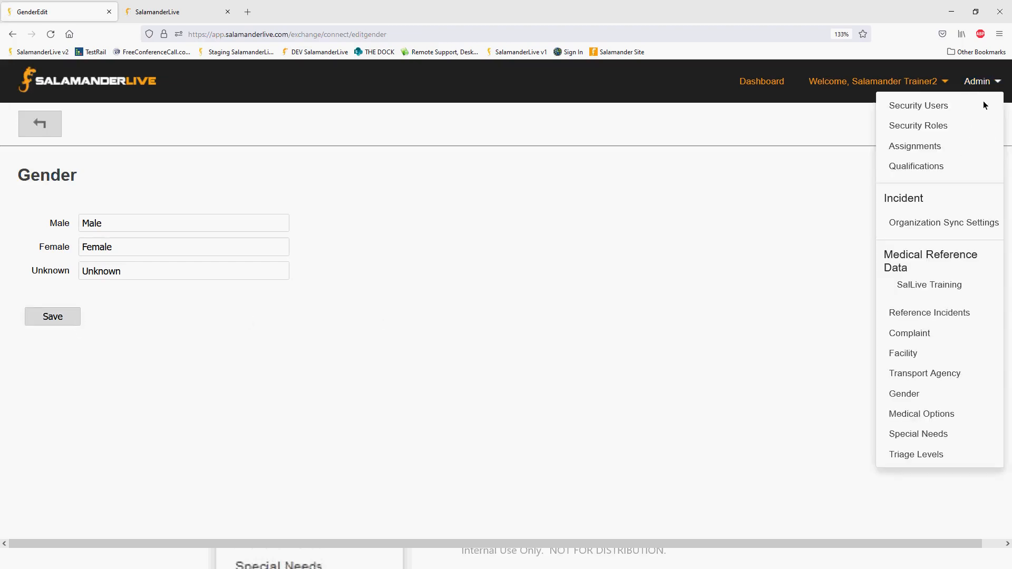
{"action": "left_click", "coordinate": [915, 436]}
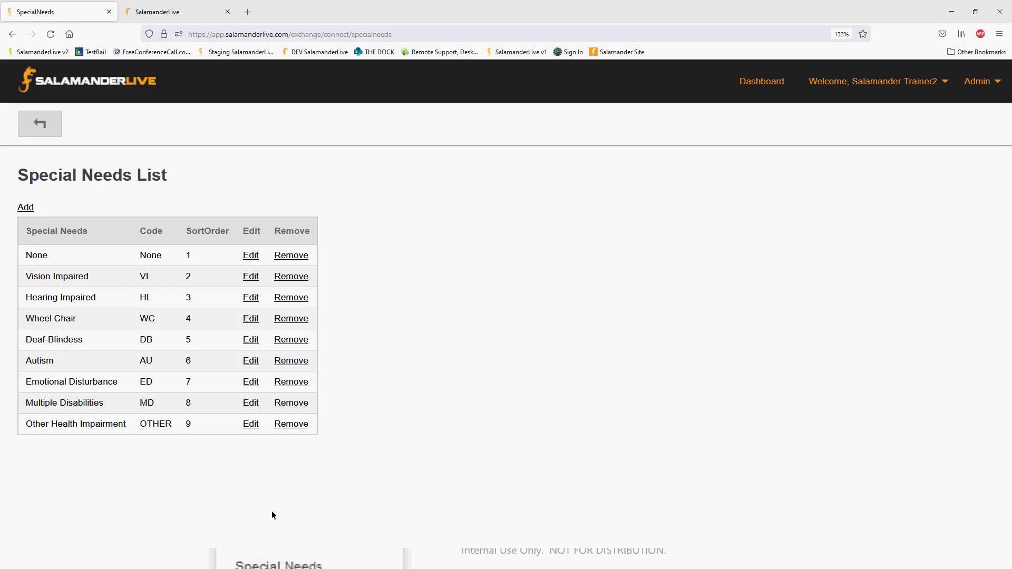
{"action": "left_click", "coordinate": [28, 209]}
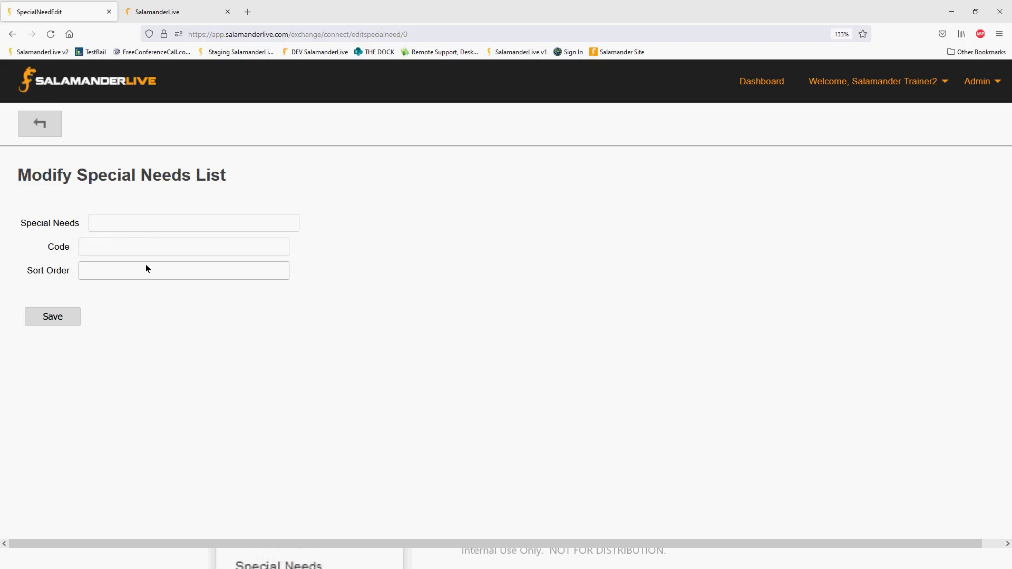
{"action": "left_click", "coordinate": [56, 134]}
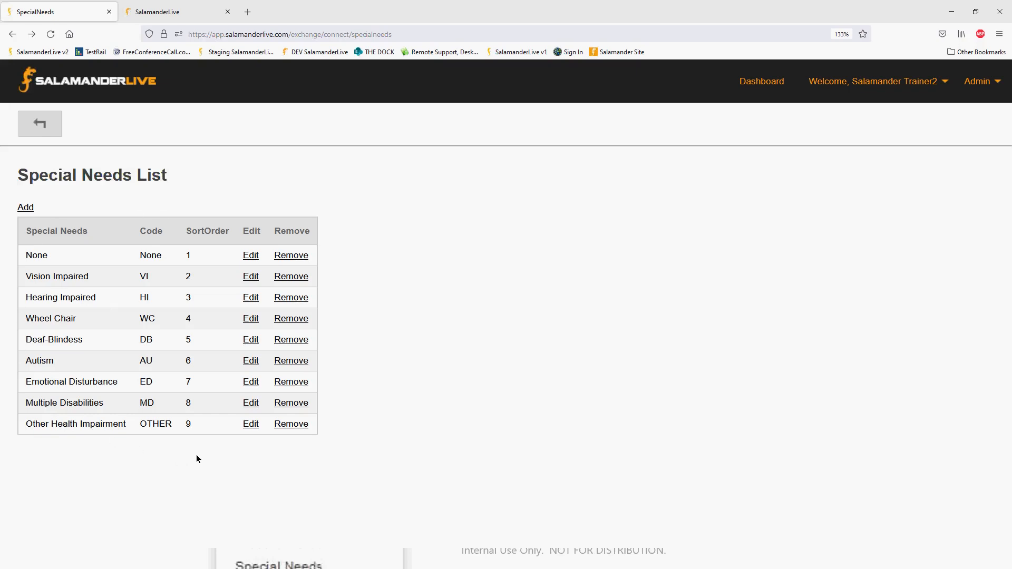
Set the Yellow (2) triage level to "Delayed" in the Medical Reference Data and save the triage levels.
{"action": "left_click", "coordinate": [978, 83]}
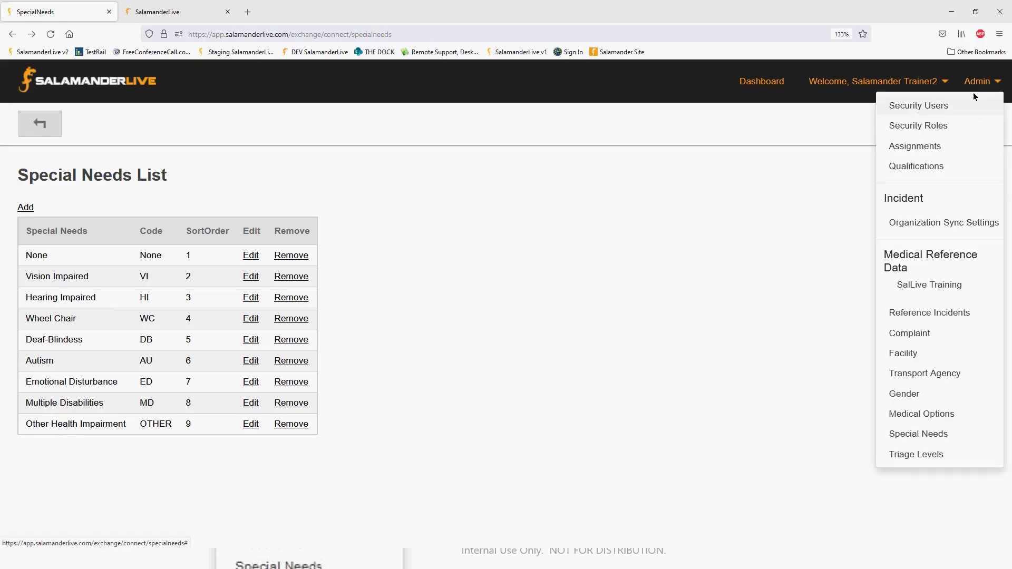
{"action": "left_click", "coordinate": [929, 456]}
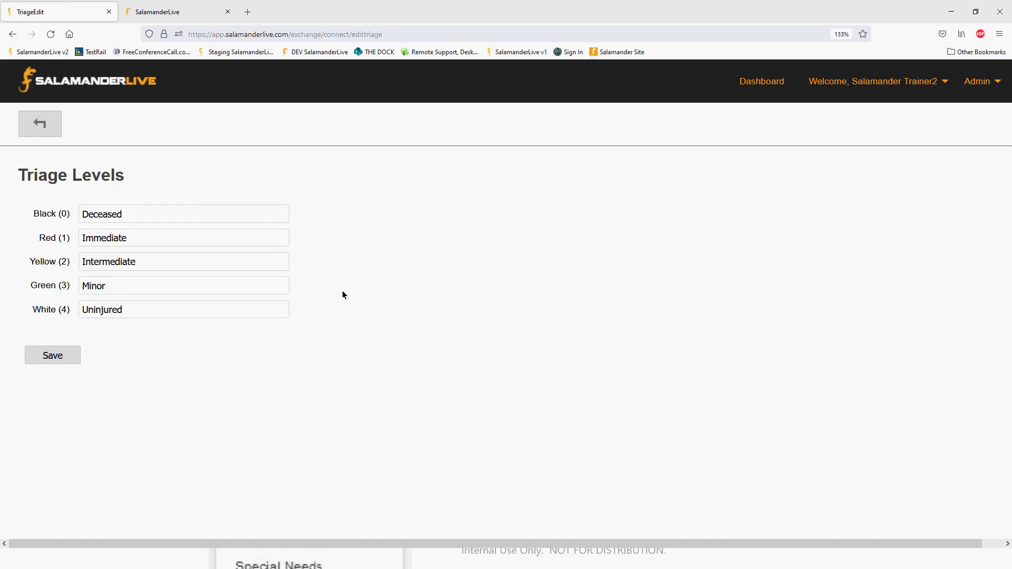
{"action": "double_click", "coordinate": [142, 262]}
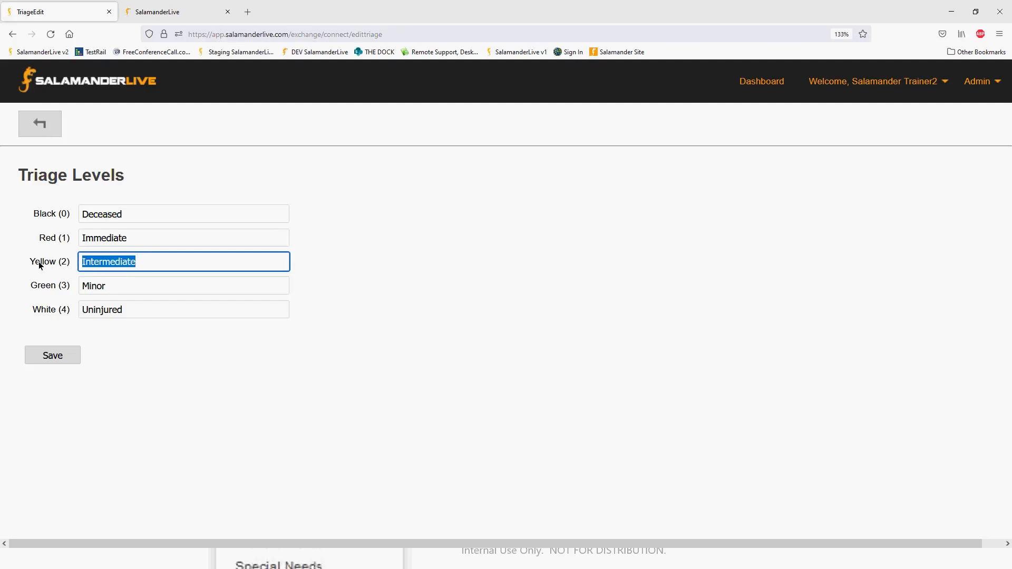
{"action": "type", "text": "Delayed"}
{"action": "left_click", "coordinate": [131, 346]}
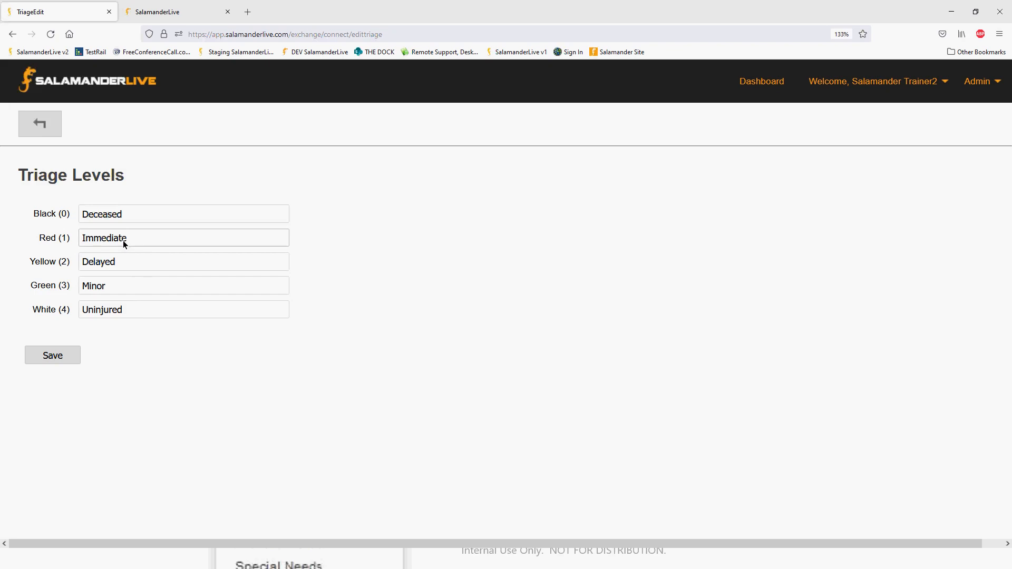
{"action": "left_click", "coordinate": [72, 358]}
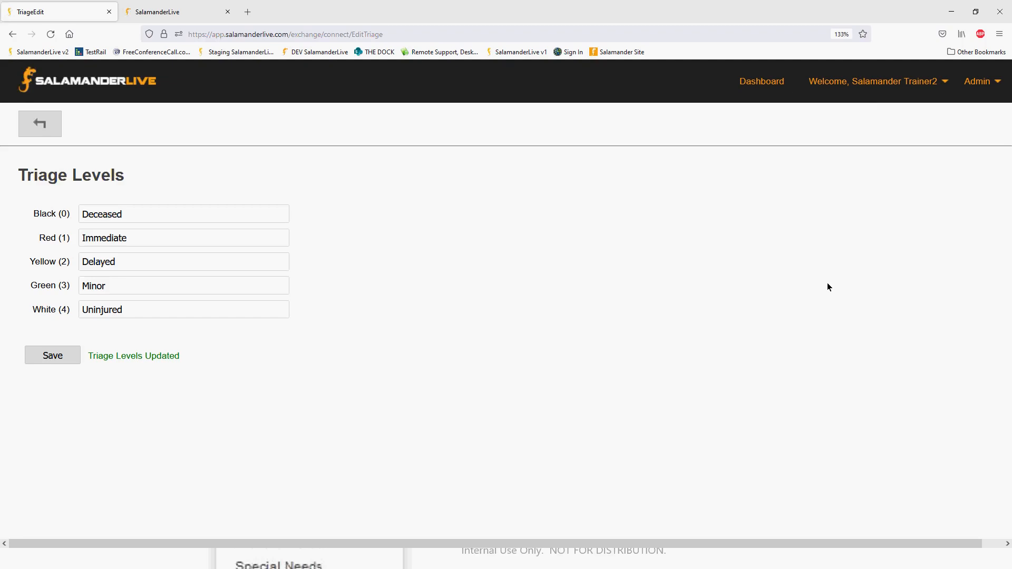
{"action": "left_click", "coordinate": [976, 83]}
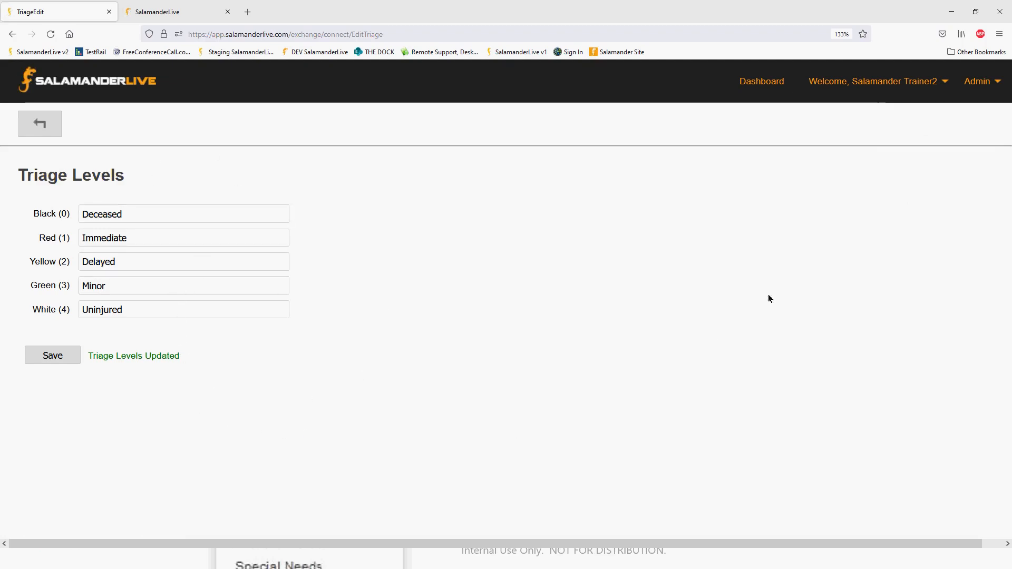
{"action": "left_click", "coordinate": [978, 81]}
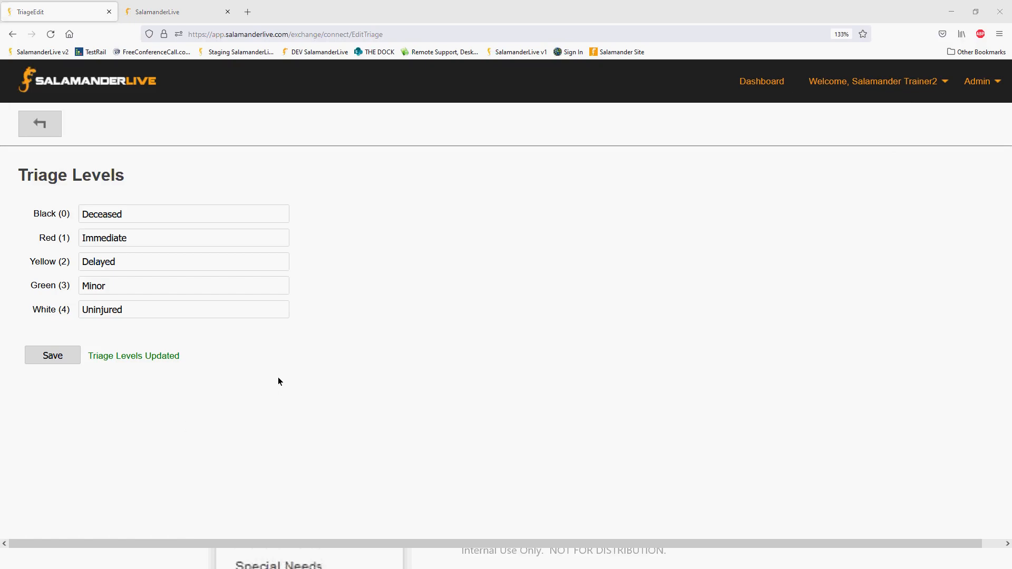
Leave the browser and the slide show for rapidTAG evac, and get the external data there.
{"action": "left_click", "coordinate": [951, 14]}
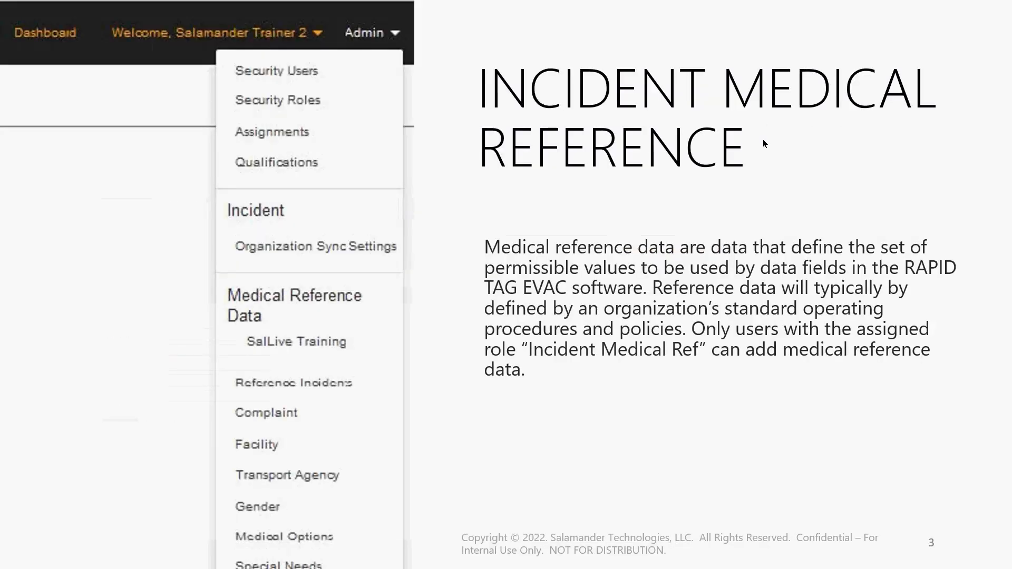
{"action": "key", "text": "Escape"}
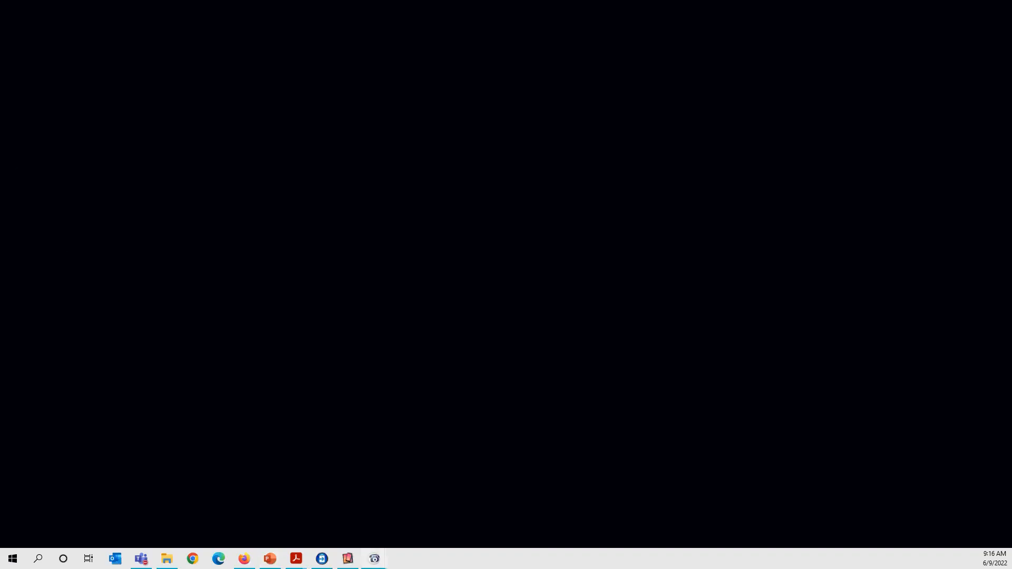
{"action": "left_click_drag", "start_coordinate": [0, 195], "coordinate": [406, 112]}
{"action": "left_click", "coordinate": [592, 112]}
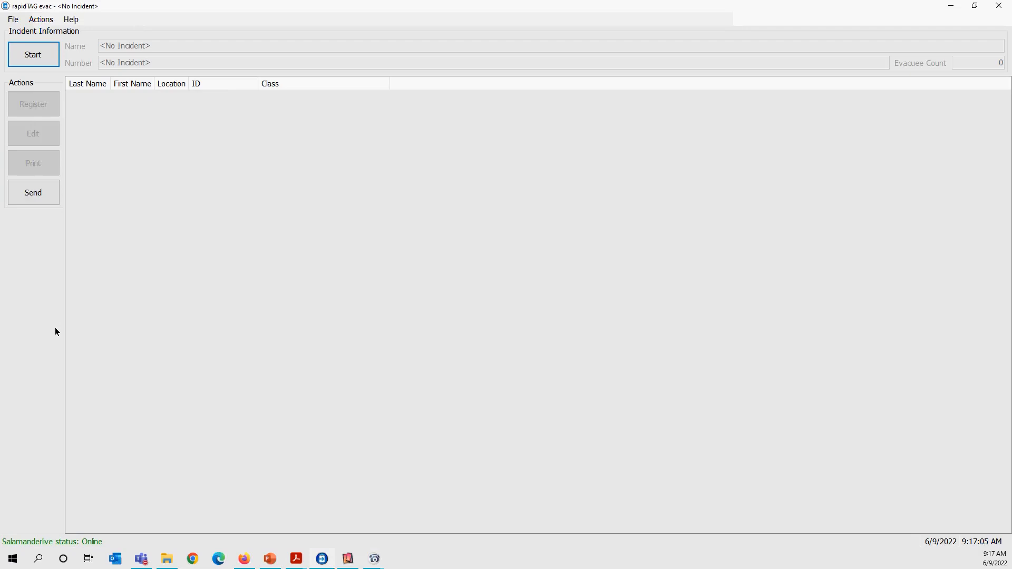
{"action": "left_click", "coordinate": [42, 21]}
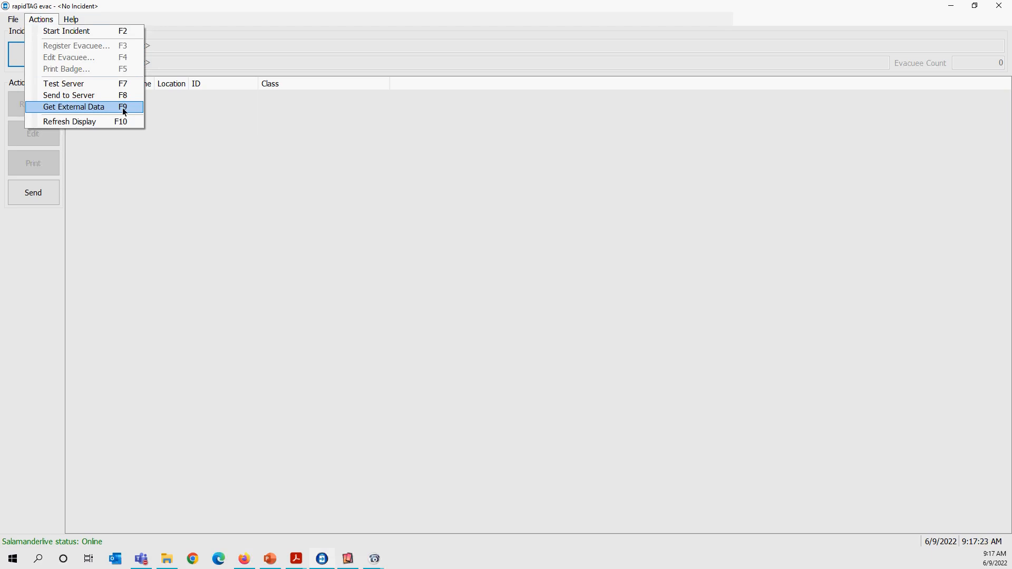
{"action": "left_click", "coordinate": [74, 108]}
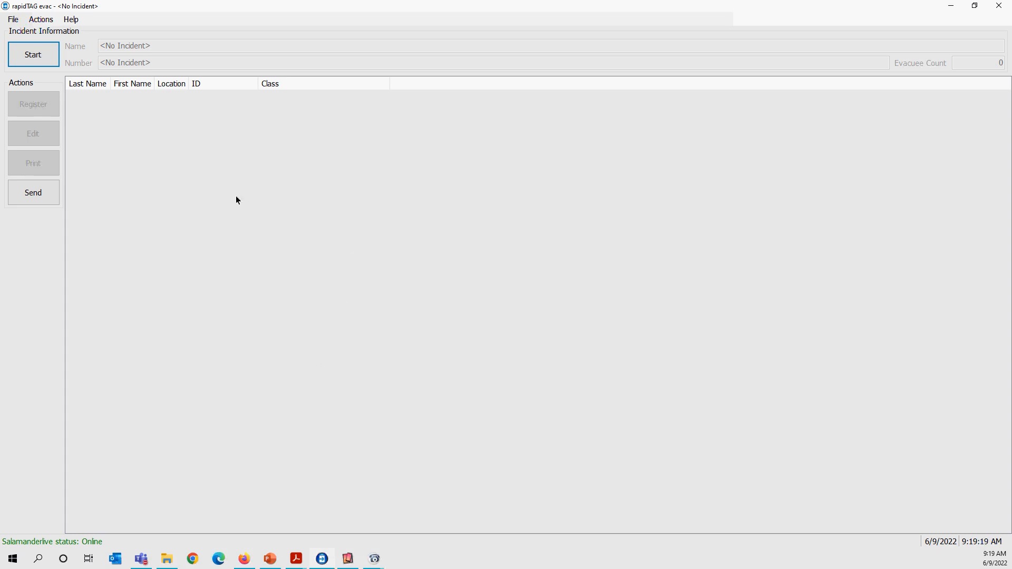
Start a new incident and enter "Hennepin Co Flooding" as its name.
{"action": "left_click", "coordinate": [25, 60]}
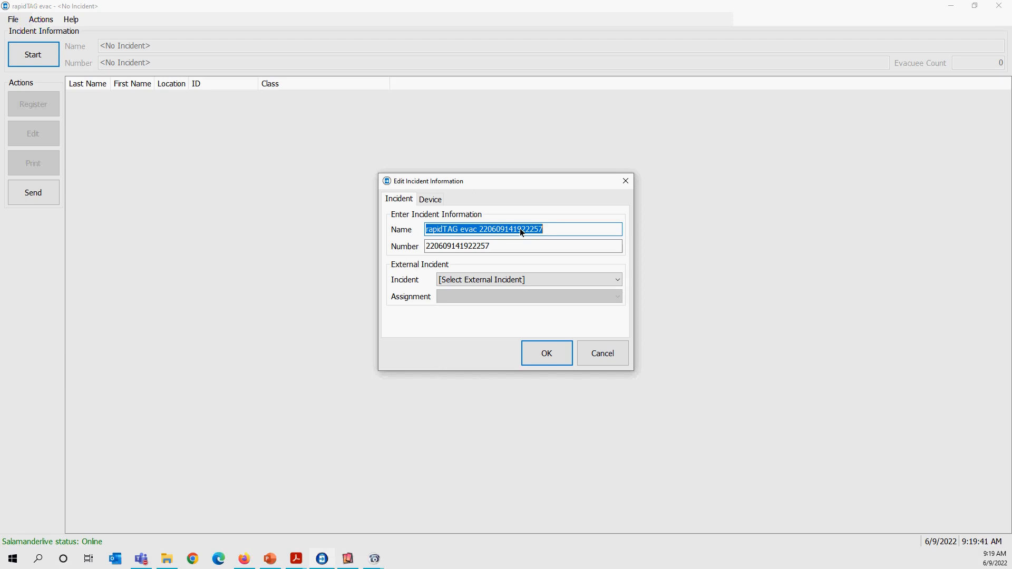
{"action": "type", "text": "Henne"}
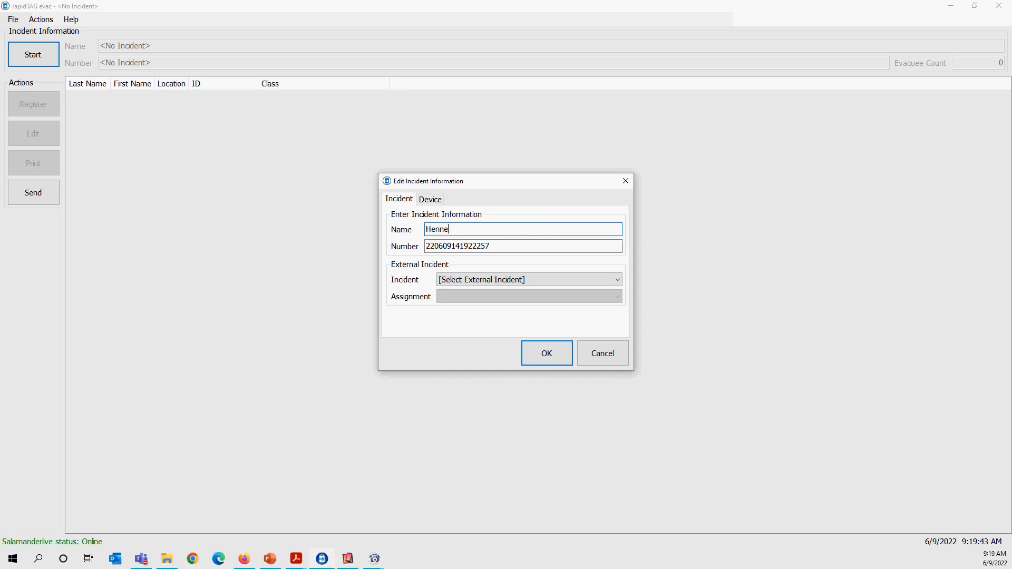
{"action": "type", "text": "pin Co Flooding"}
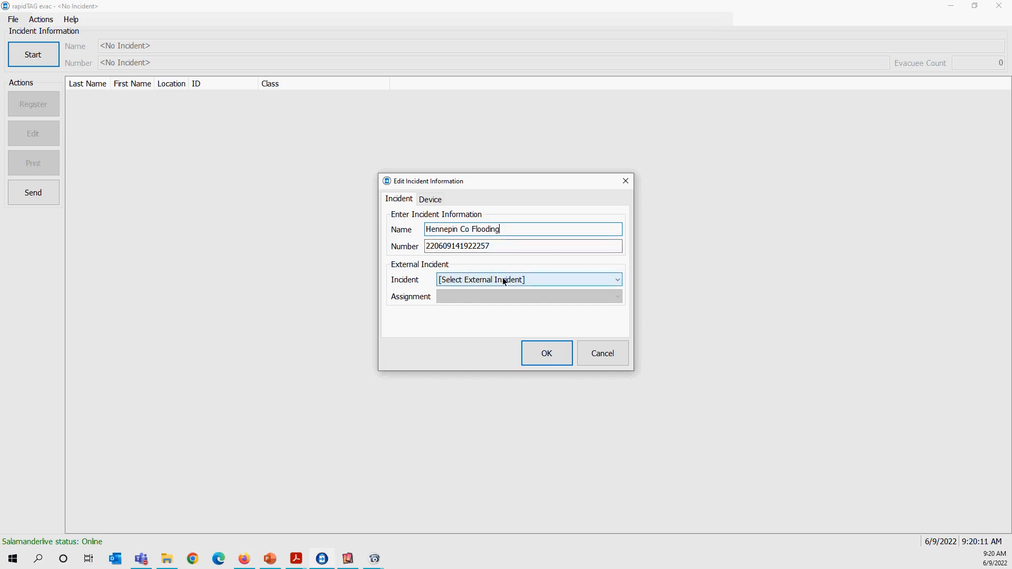
Change the new incident's name to "Hurricane Berta".
{"action": "double_click", "coordinate": [477, 229]}
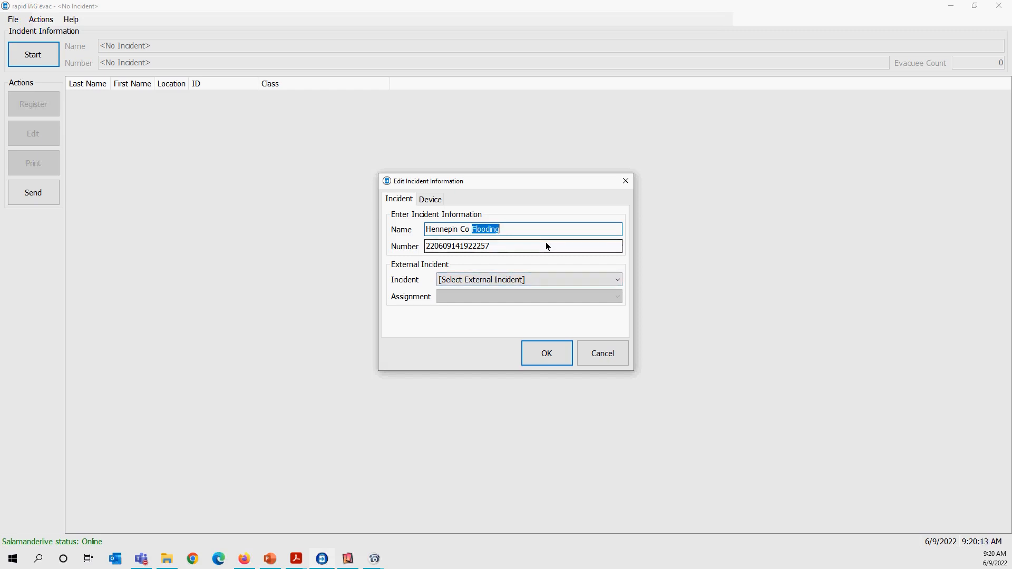
{"action": "type", "text": "Hurrin"}
{"action": "key", "text": "BackSpace"}
{"action": "type", "text": "cane"}
{"action": "left_click_drag", "start_coordinate": [469, 230], "coordinate": [416, 228]}
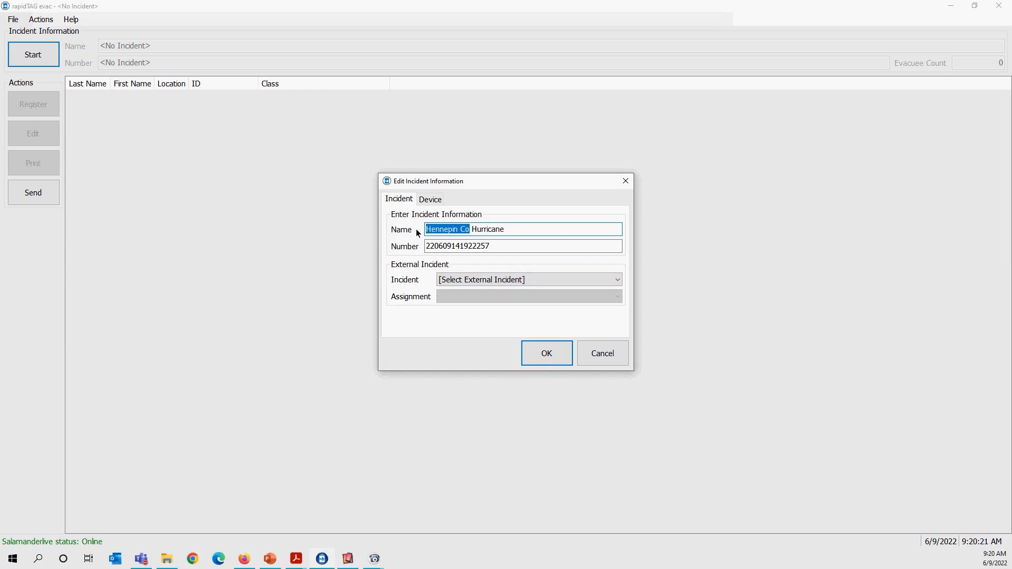
{"action": "type", "text": "Berta"}
{"action": "left_click_drag", "start_coordinate": [447, 229], "coordinate": [401, 232]}
{"action": "key", "text": "BackSpace"}
{"action": "type", "text": "Berta"}
Link the incident to the external incident Hurricane with the default assignment Moosewood Community Shelter, and confirm the incident information.
{"action": "left_click", "coordinate": [615, 280]}
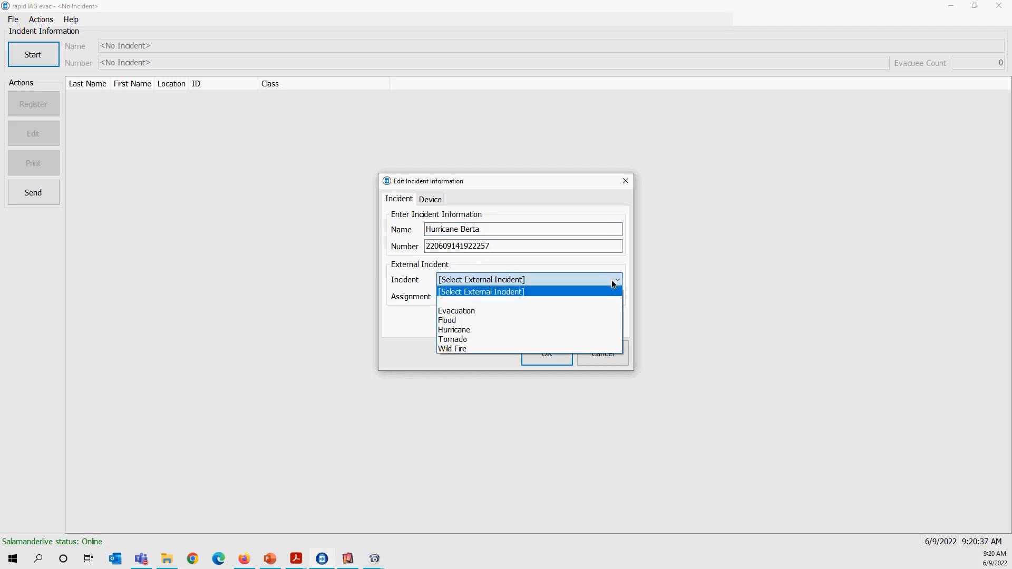
{"action": "left_click", "coordinate": [463, 330]}
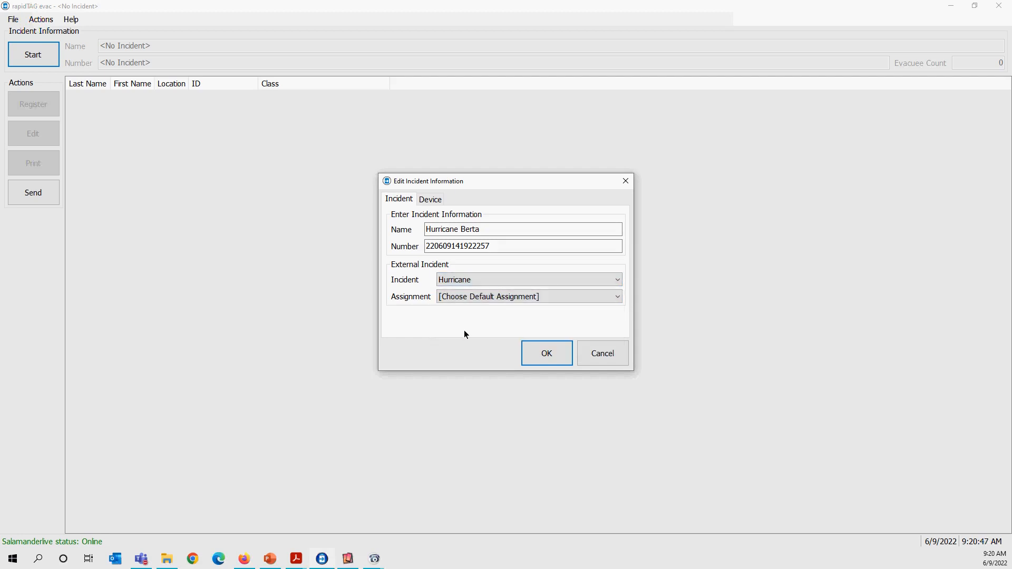
{"action": "left_click", "coordinate": [500, 301]}
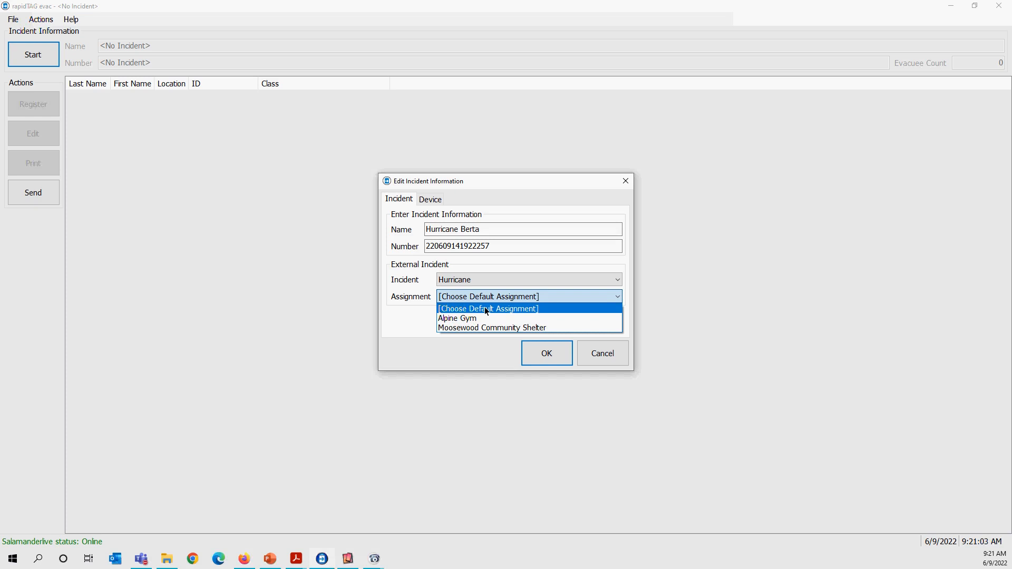
{"action": "left_click", "coordinate": [460, 329]}
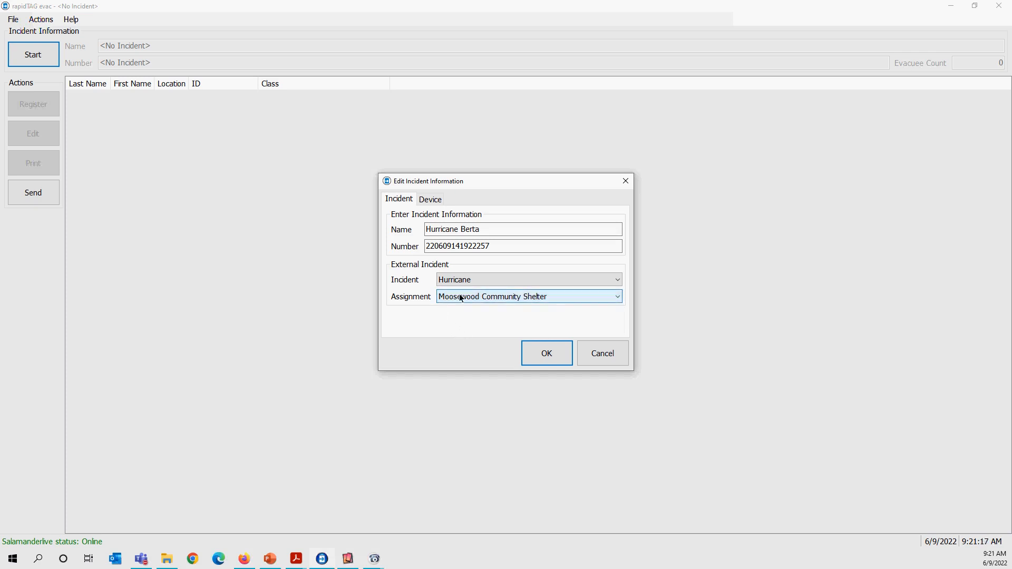
{"action": "left_click", "coordinate": [534, 298]}
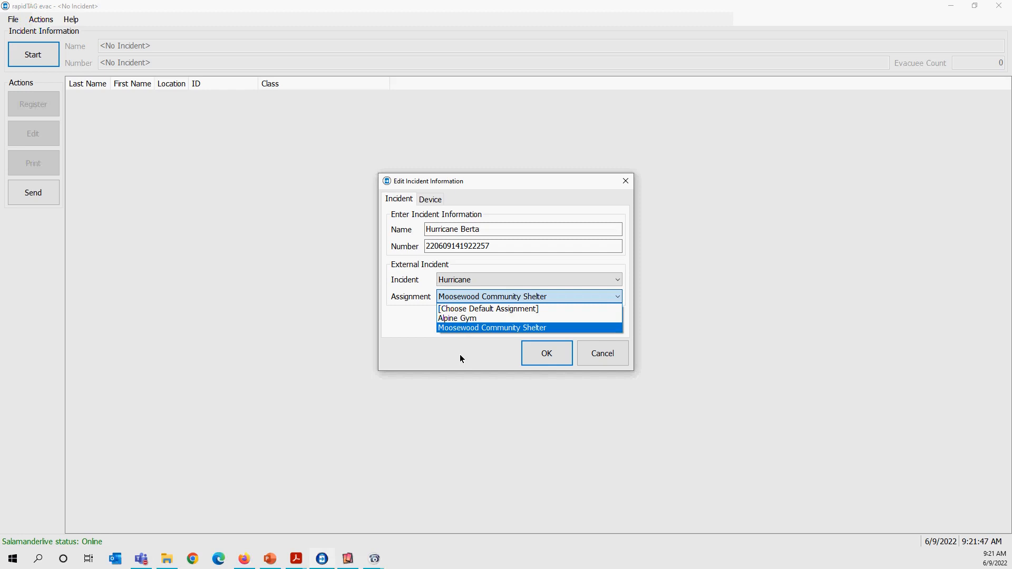
{"action": "left_click", "coordinate": [446, 358]}
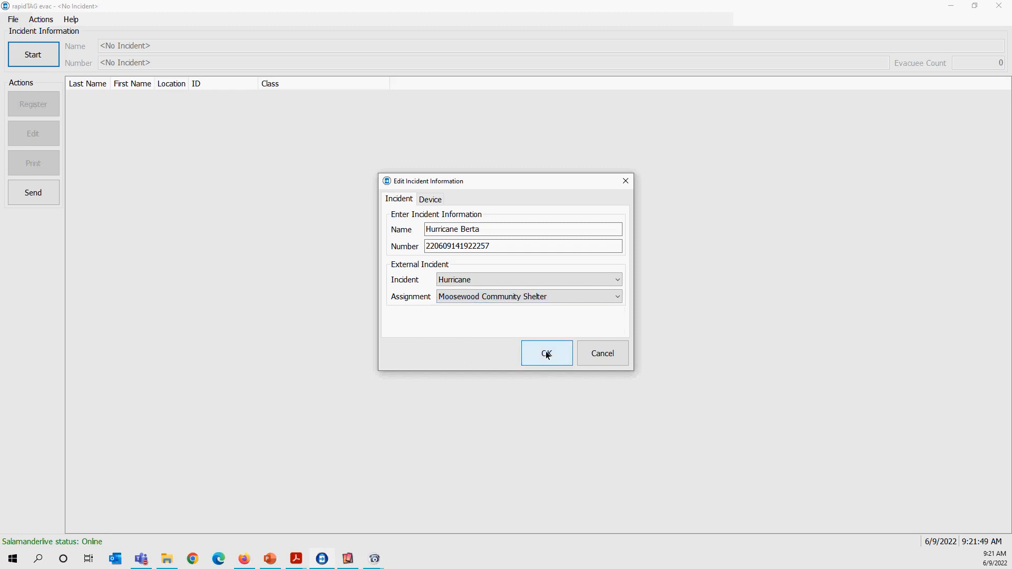
{"action": "left_click", "coordinate": [546, 354]}
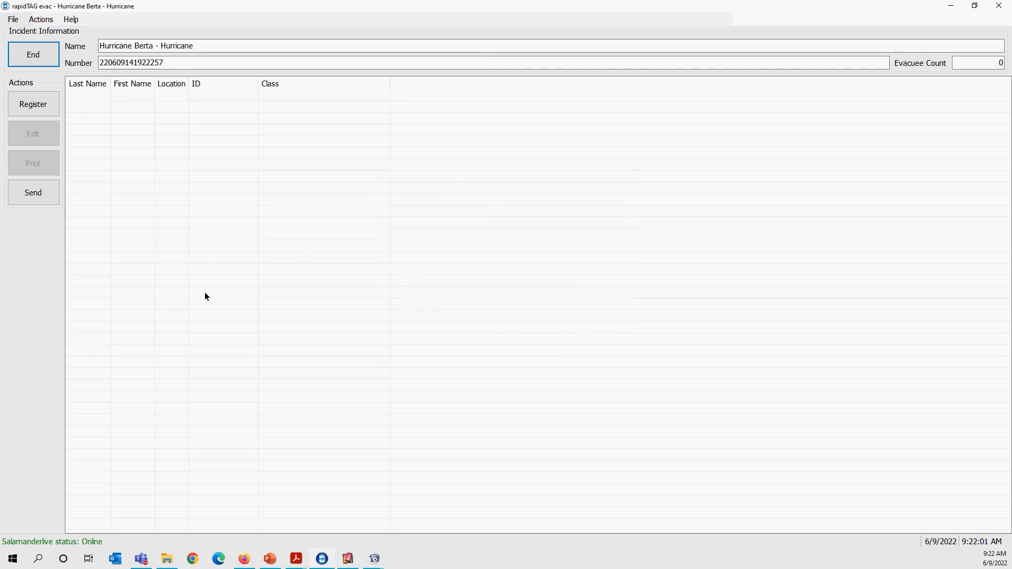
{"action": "left_click", "coordinate": [37, 106]}
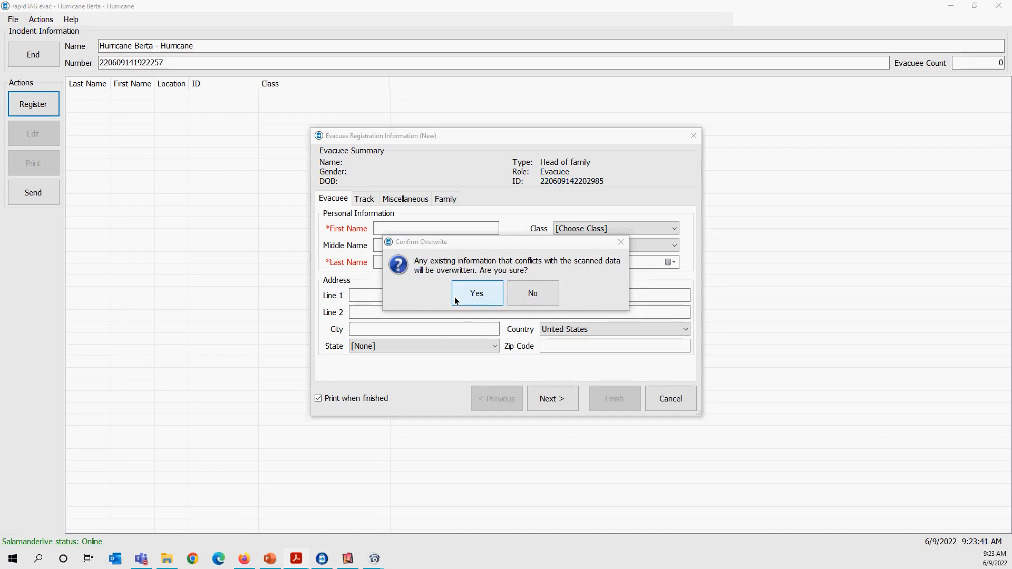
{"action": "left_click", "coordinate": [543, 294]}
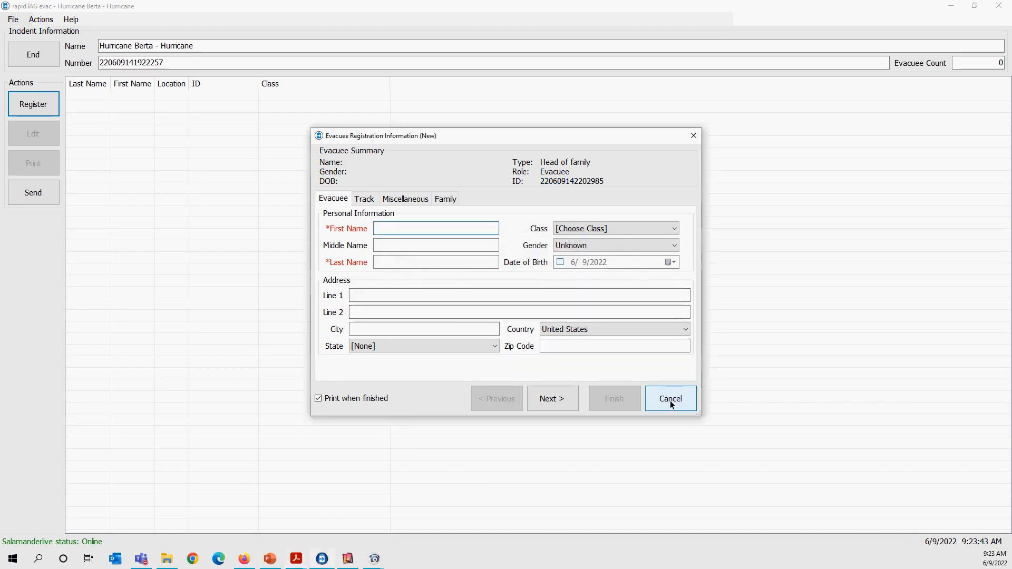
{"action": "left_click", "coordinate": [669, 401]}
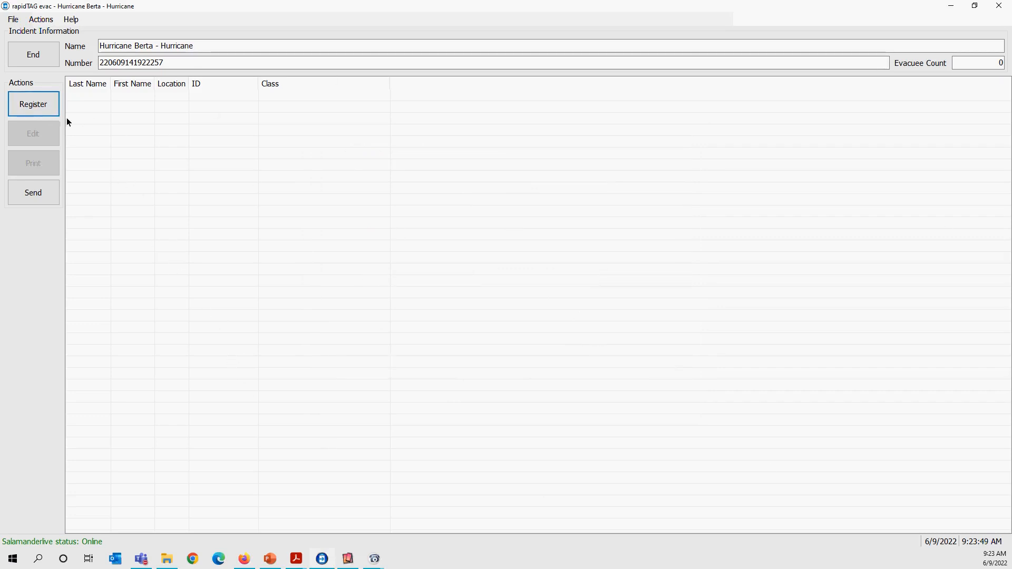
Open an evacuee's registration information and examine the class and gender options, keeping Adult and Male.
{"action": "left_click", "coordinate": [54, 113]}
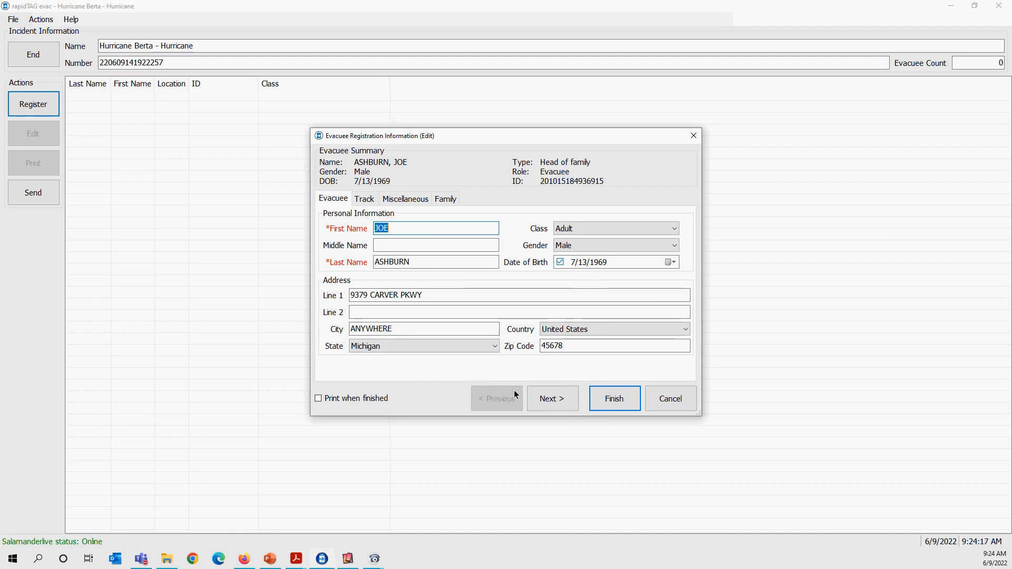
{"action": "left_click", "coordinate": [670, 230]}
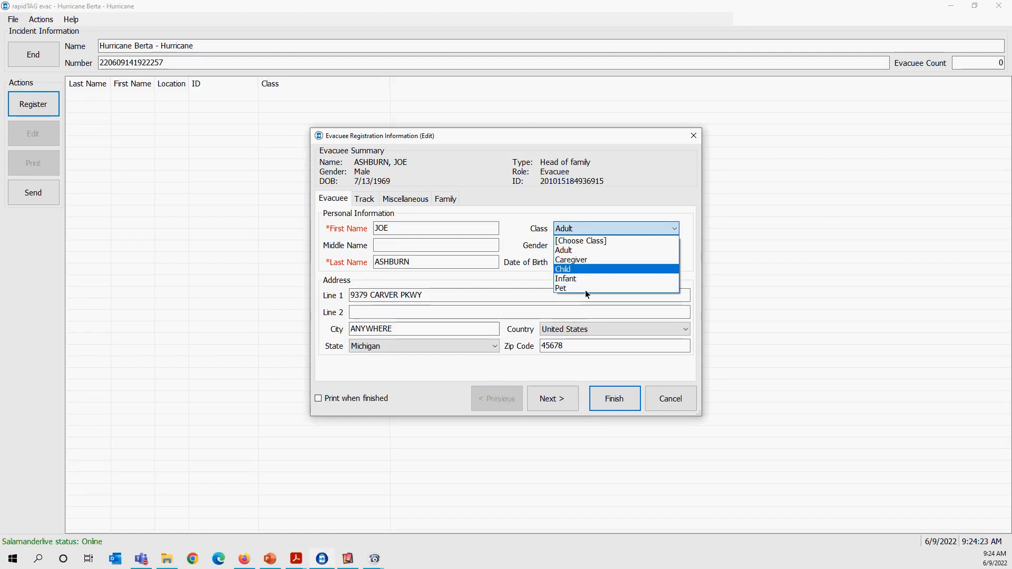
{"action": "left_click", "coordinate": [618, 174]}
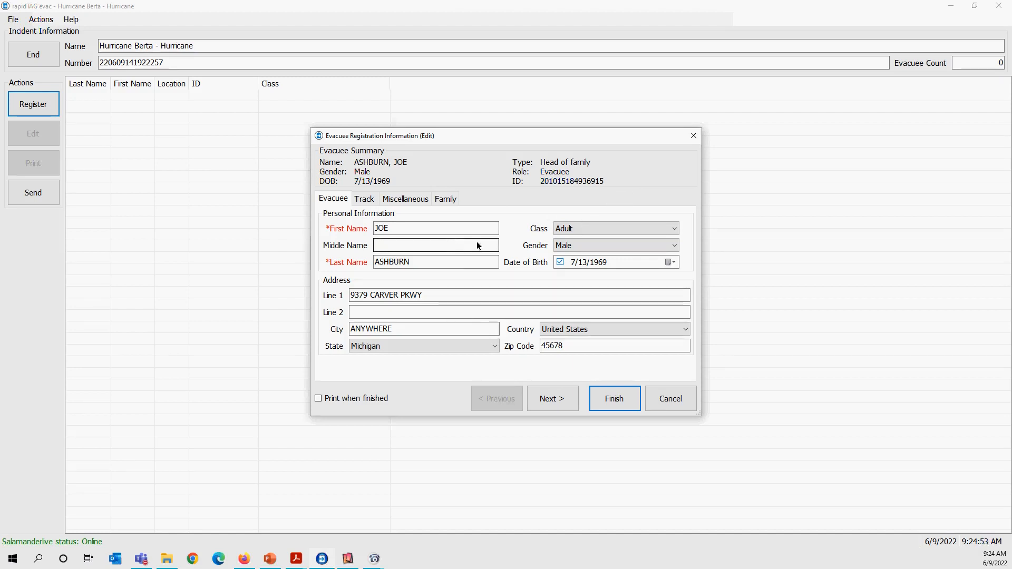
{"action": "left_click", "coordinate": [667, 245]}
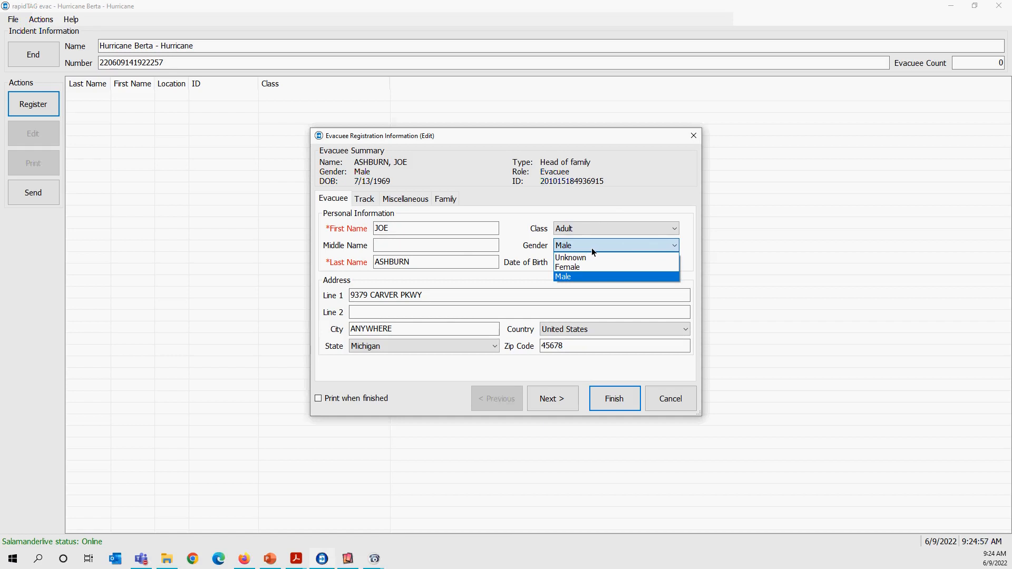
{"action": "key", "text": "Up"}
{"action": "key", "text": "Up"}
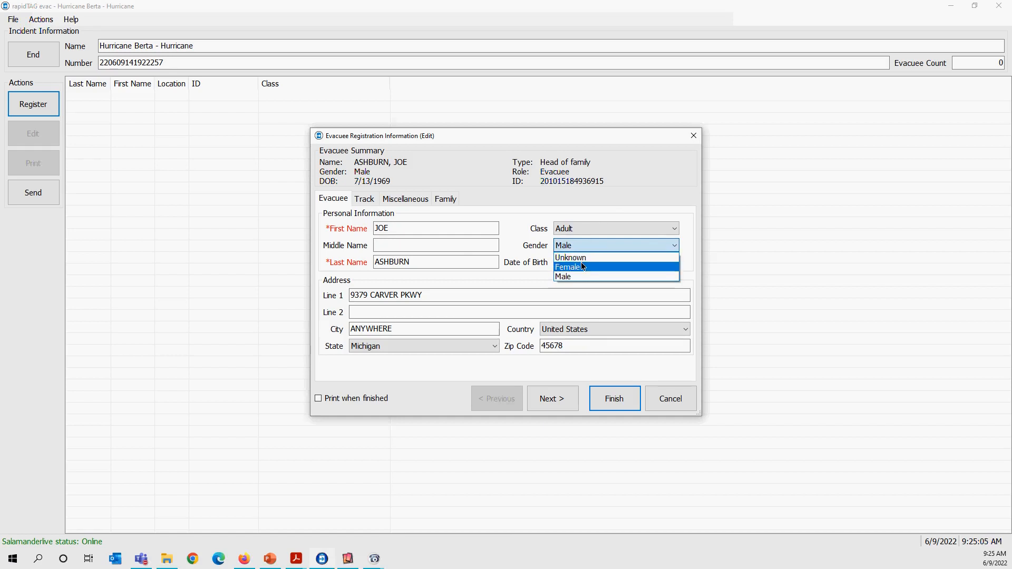
{"action": "left_click", "coordinate": [574, 277]}
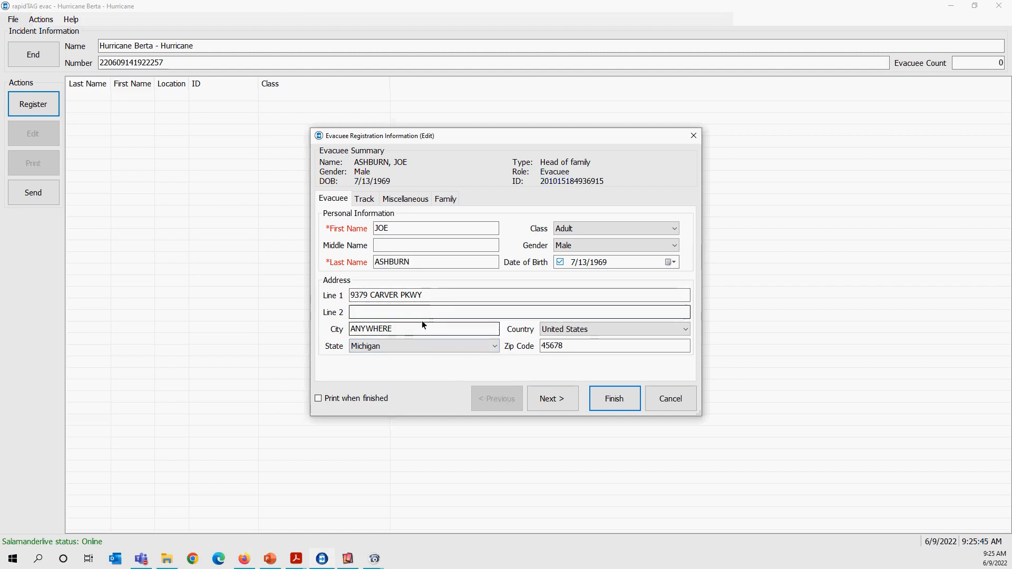
Enter the evacuee's phone number in the second address line and continue to the tracking information.
{"action": "left_click", "coordinate": [448, 312]}
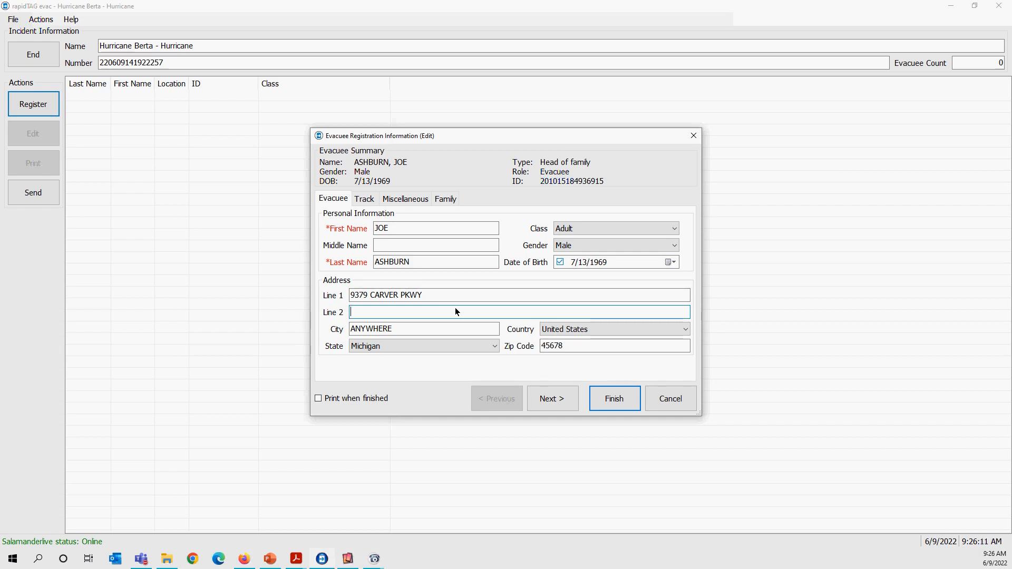
{"action": "left_click", "coordinate": [553, 404]}
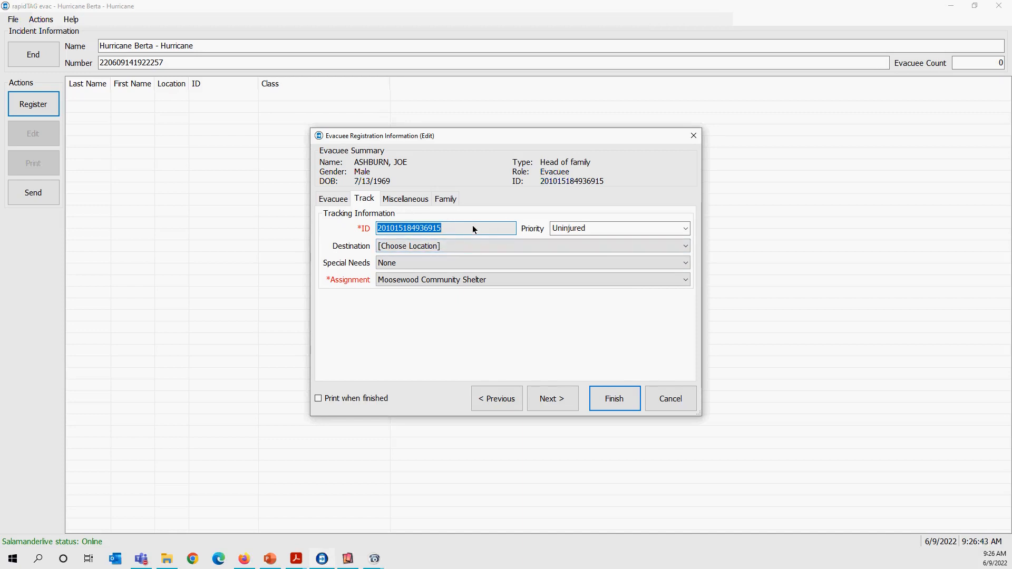
Examine the priority, destination and assignment options in the evacuee's tracking information without changing any of them.
{"action": "left_click", "coordinate": [686, 228]}
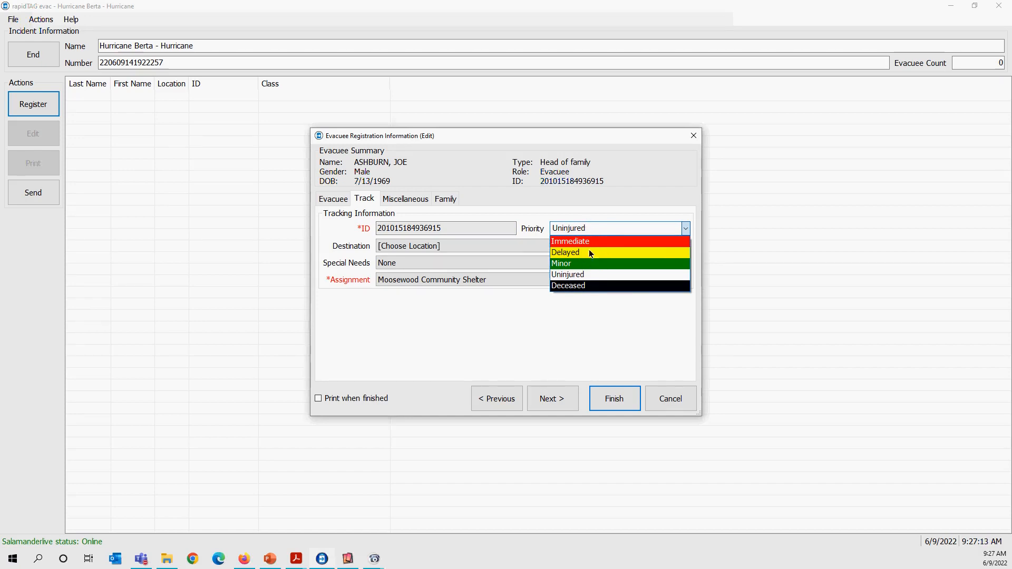
{"action": "left_click", "coordinate": [590, 299]}
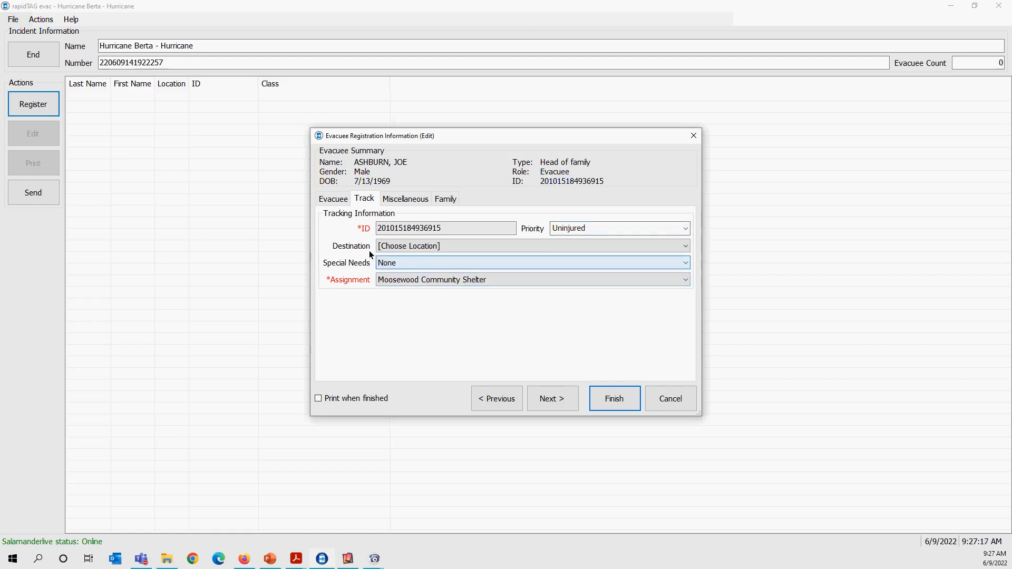
{"action": "left_click", "coordinate": [683, 246]}
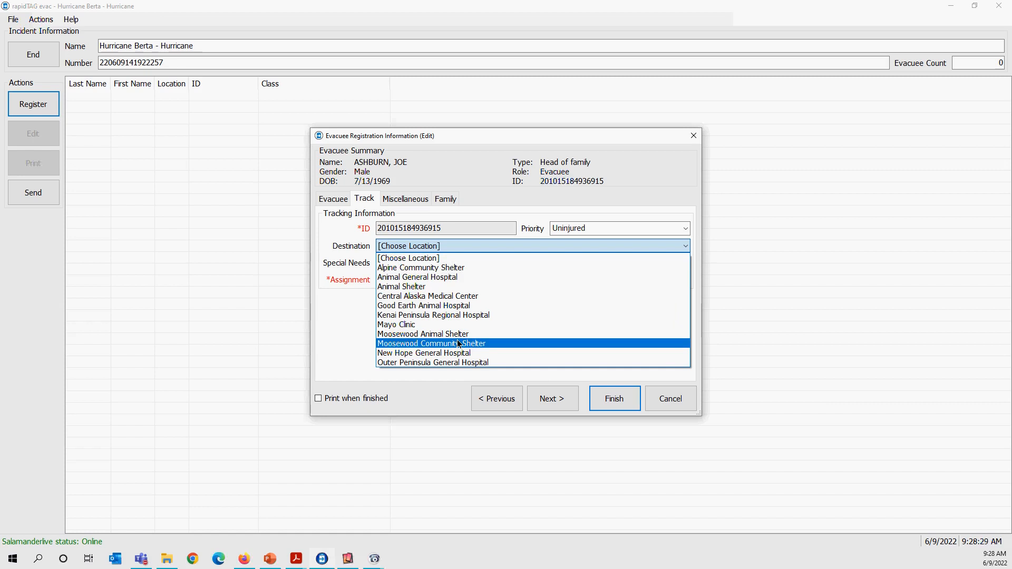
{"action": "left_click", "coordinate": [352, 304]}
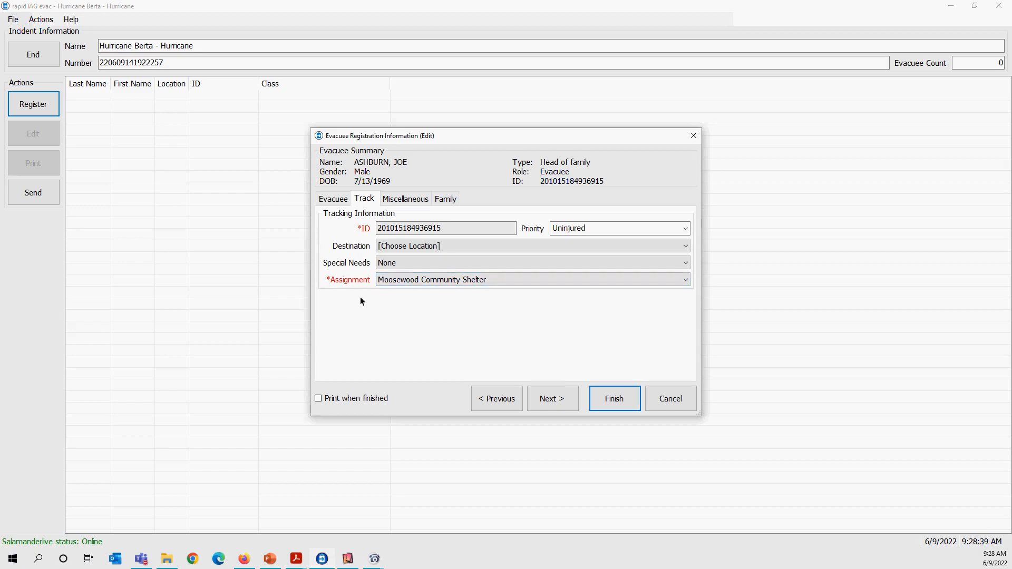
{"action": "left_click", "coordinate": [678, 286]}
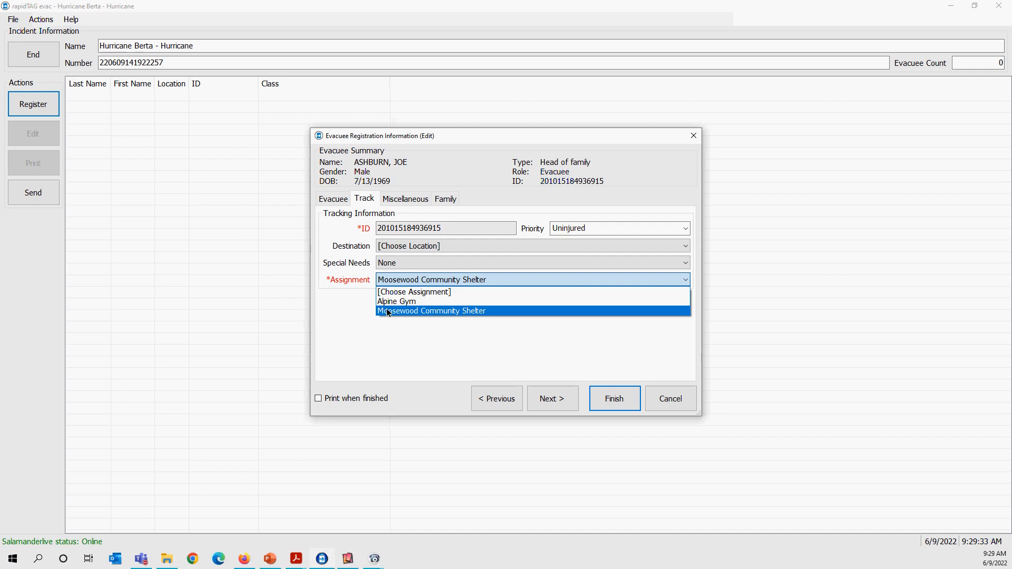
{"action": "left_click", "coordinate": [393, 326]}
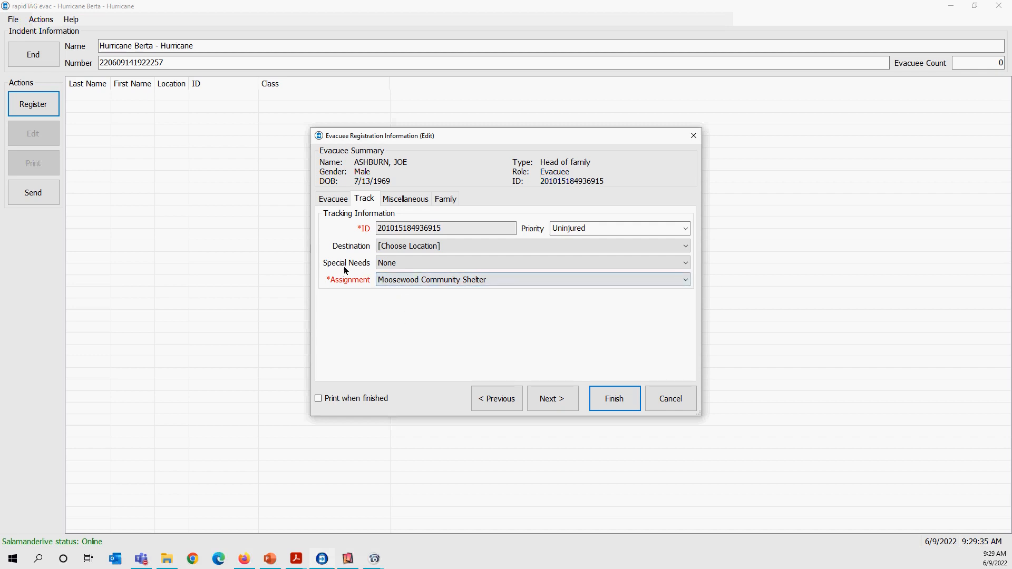
Try Vision Impaired as the evacuee's special need, and set it back to None.
{"action": "left_click", "coordinate": [507, 265]}
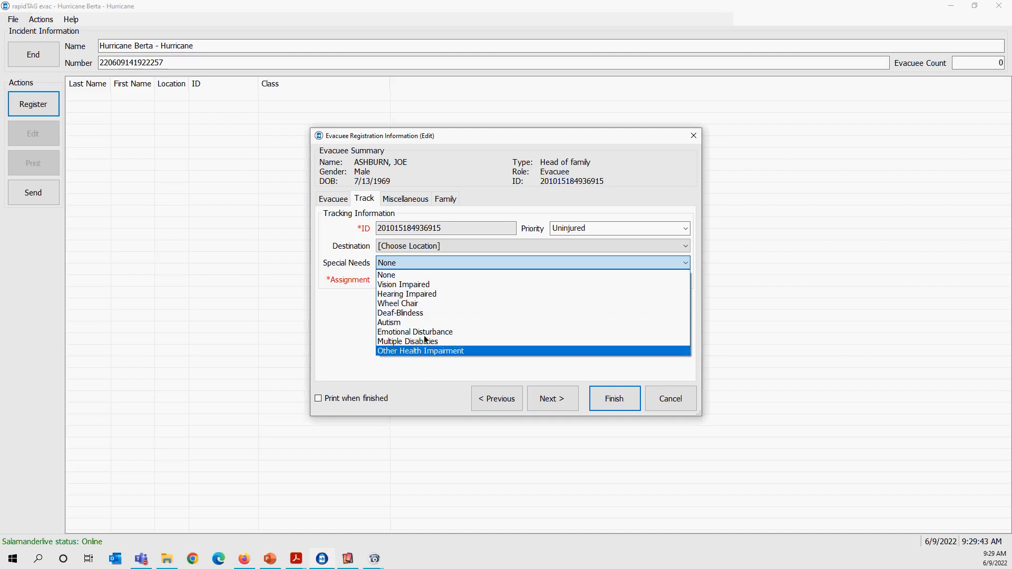
{"action": "left_click", "coordinate": [392, 285]}
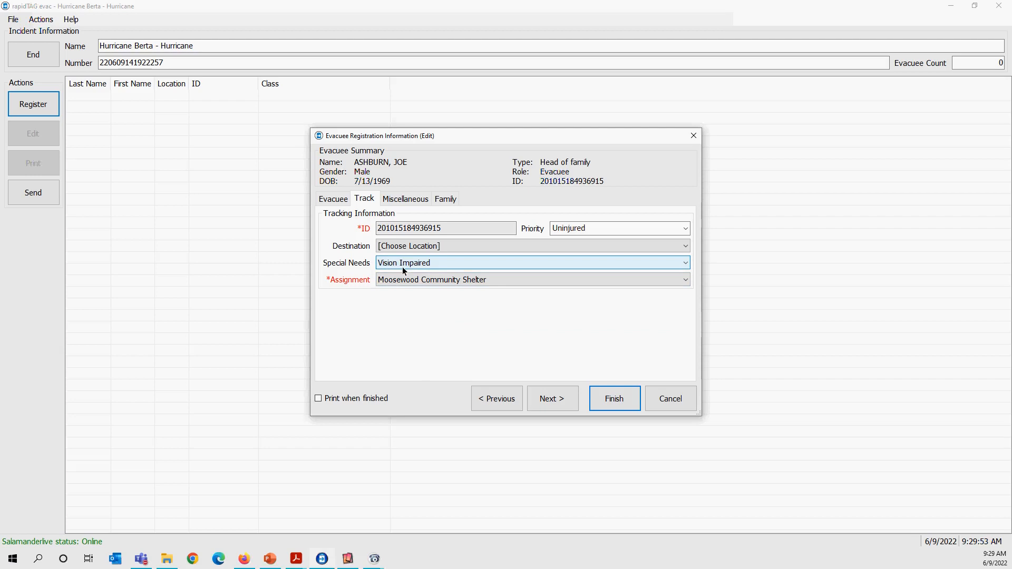
{"action": "left_click", "coordinate": [424, 264]}
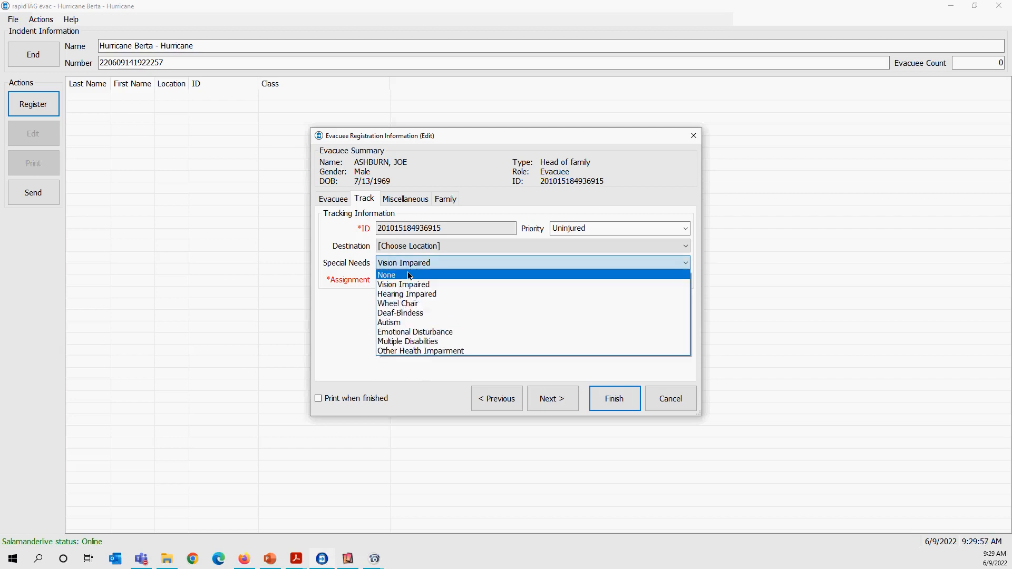
{"action": "left_click", "coordinate": [410, 275]}
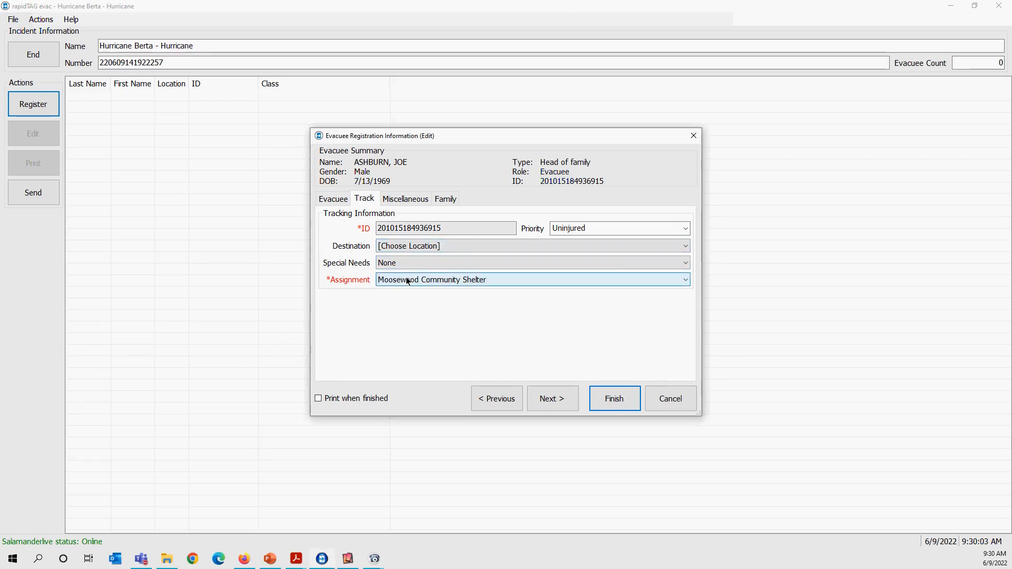
Review the evacuee's miscellaneous and driver's license fields, the address entry and the family member list.
{"action": "left_click", "coordinate": [553, 400]}
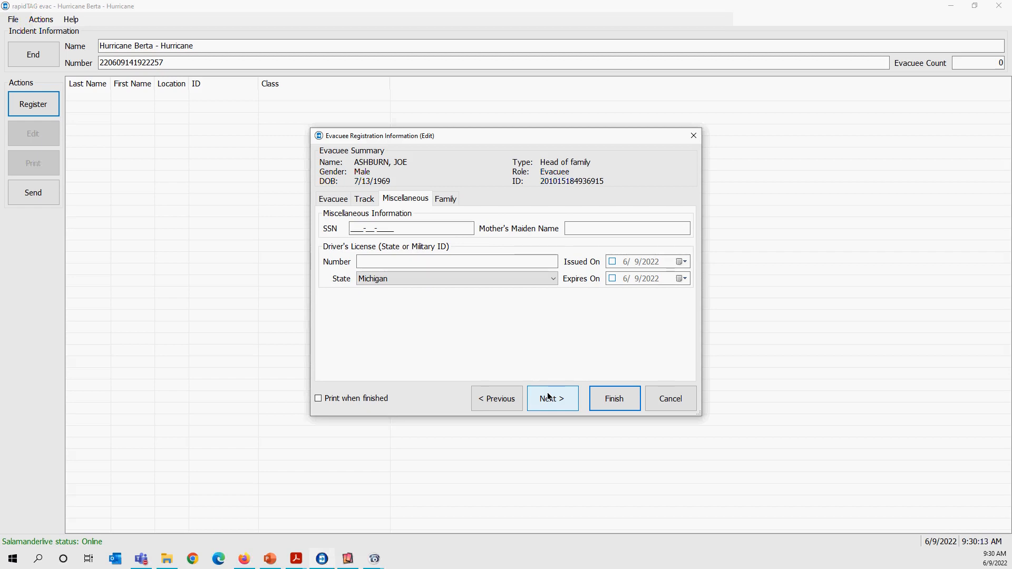
{"action": "left_click", "coordinate": [333, 199]}
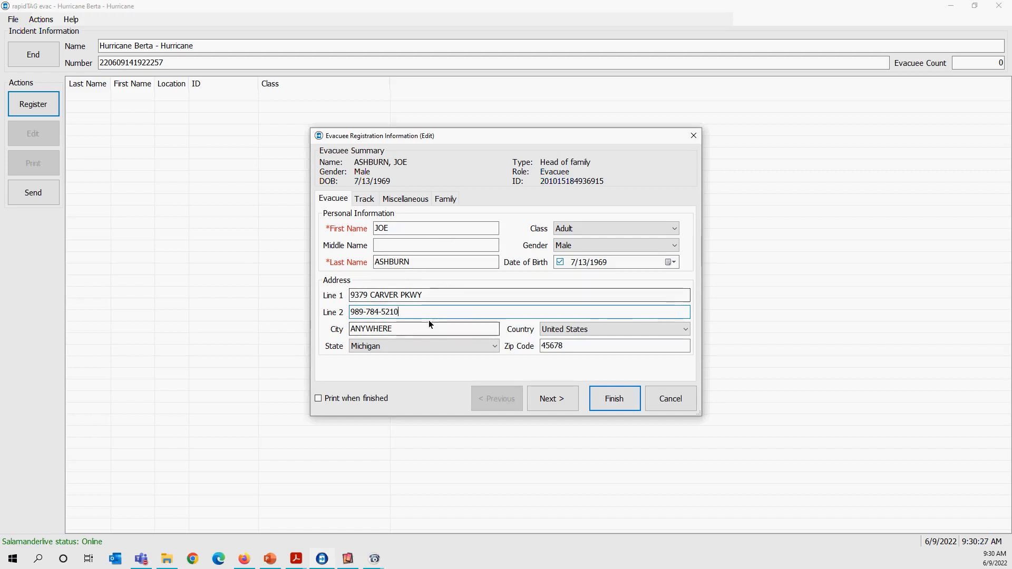
{"action": "left_click", "coordinate": [406, 198]}
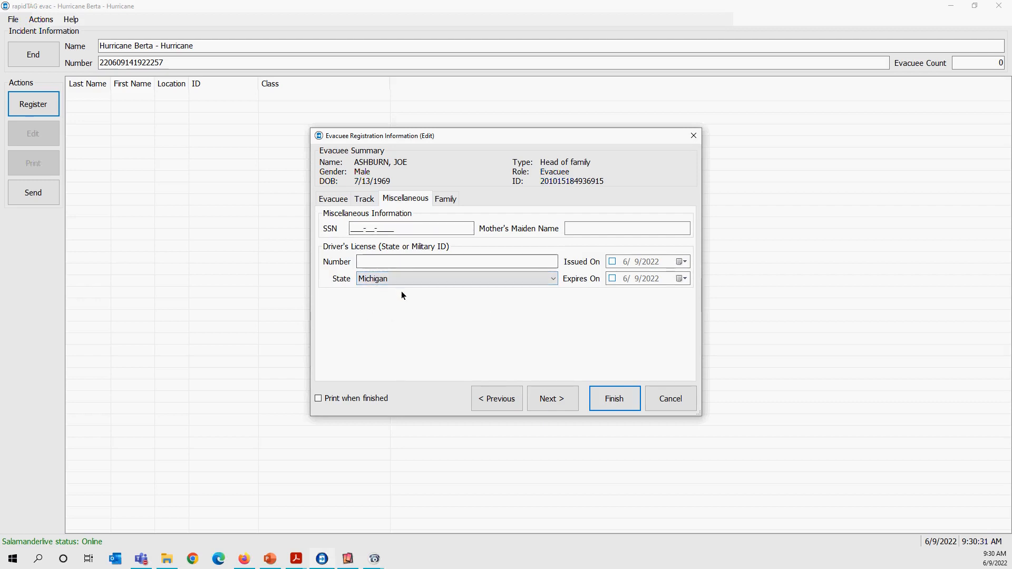
{"action": "left_click", "coordinate": [451, 198]}
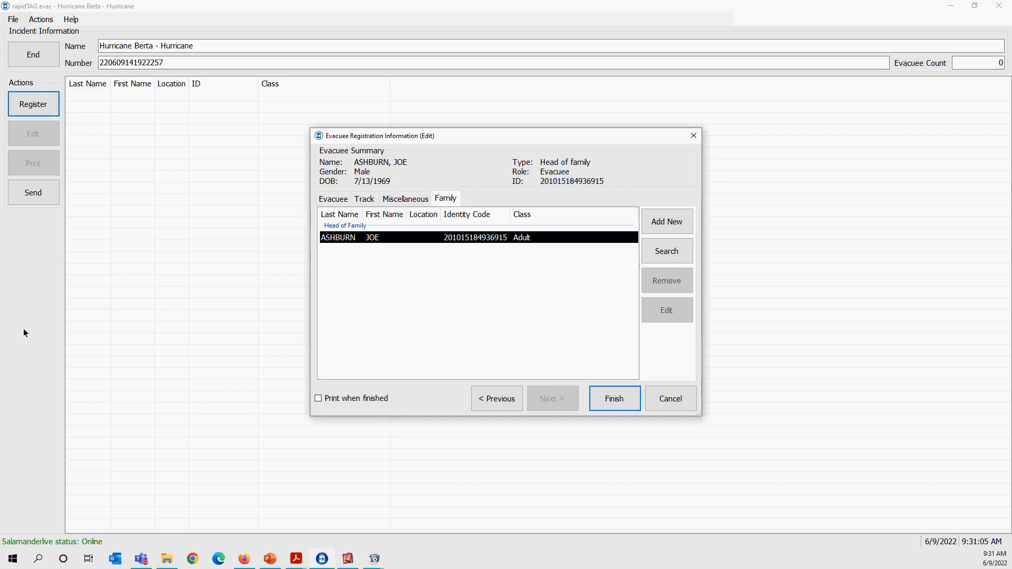
Switch to Adobe Acrobat and examine the printed evacuee tags in RTE_Person_2x1.pdf and RTE_Person_3x5.pdf, the latter at 150%.
{"action": "key", "text": "alt+Tab"}
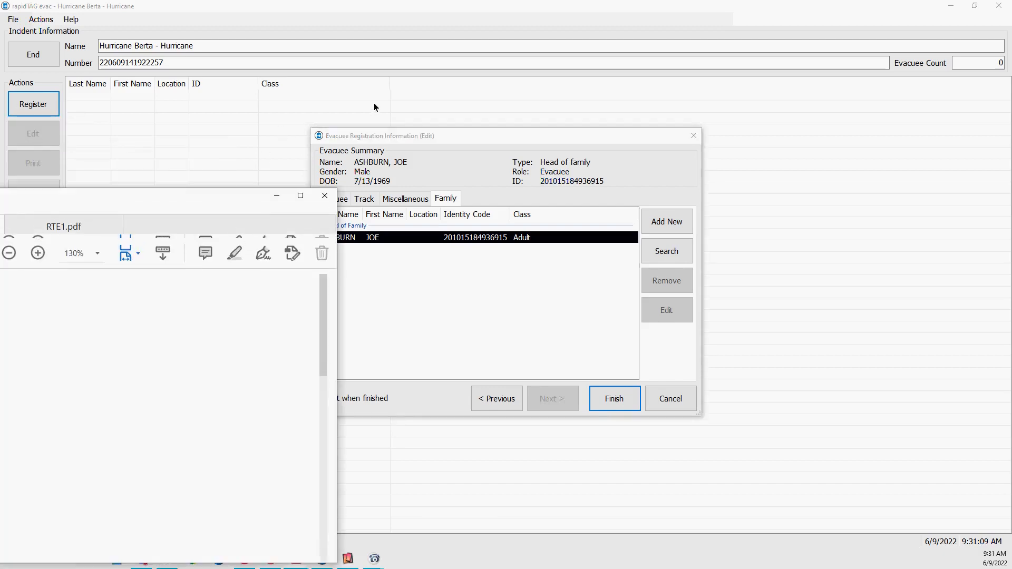
{"action": "left_click", "coordinate": [827, 86]}
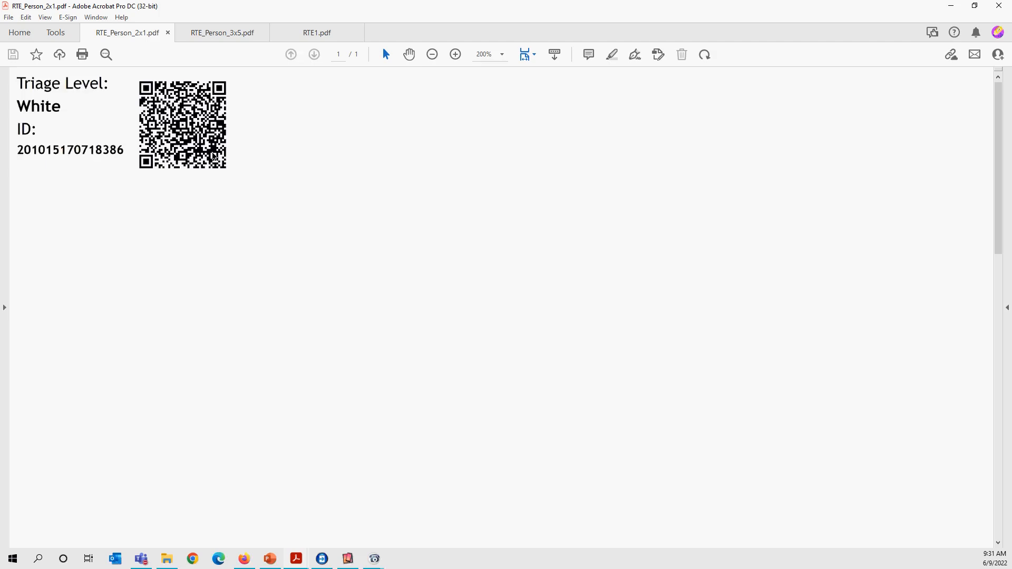
{"action": "left_click", "coordinate": [220, 39]}
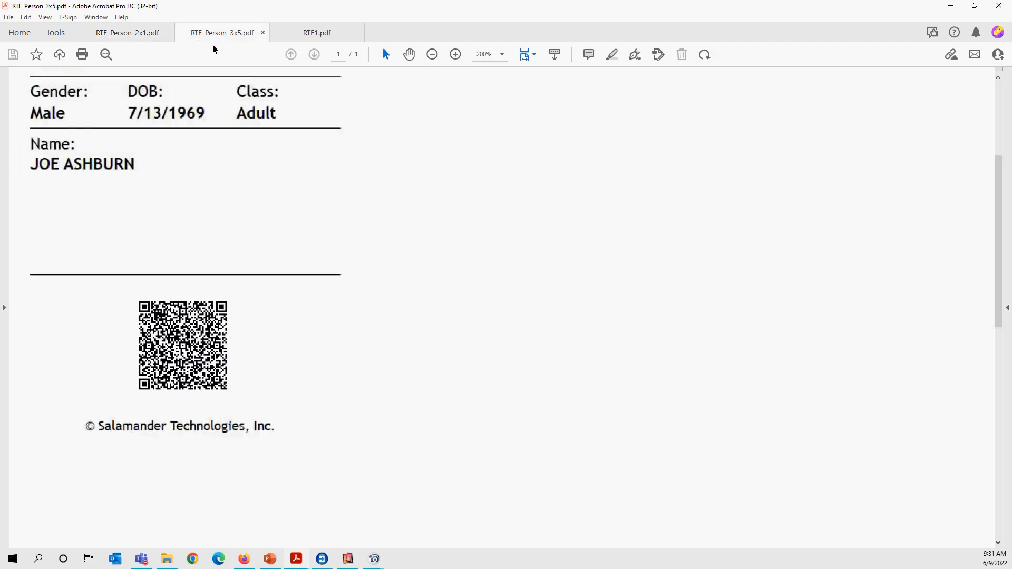
{"action": "scroll", "coordinate": [327, 394], "scroll_direction": "up", "scroll_amount": 3}
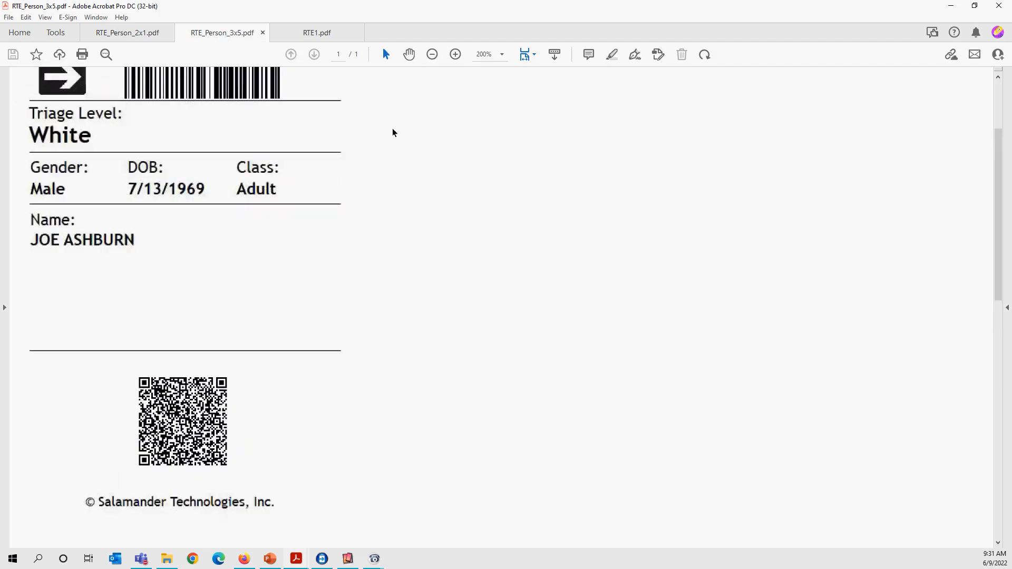
{"action": "left_click", "coordinate": [433, 58]}
{"action": "scroll", "coordinate": [416, 274], "scroll_direction": "up", "scroll_amount": 3}
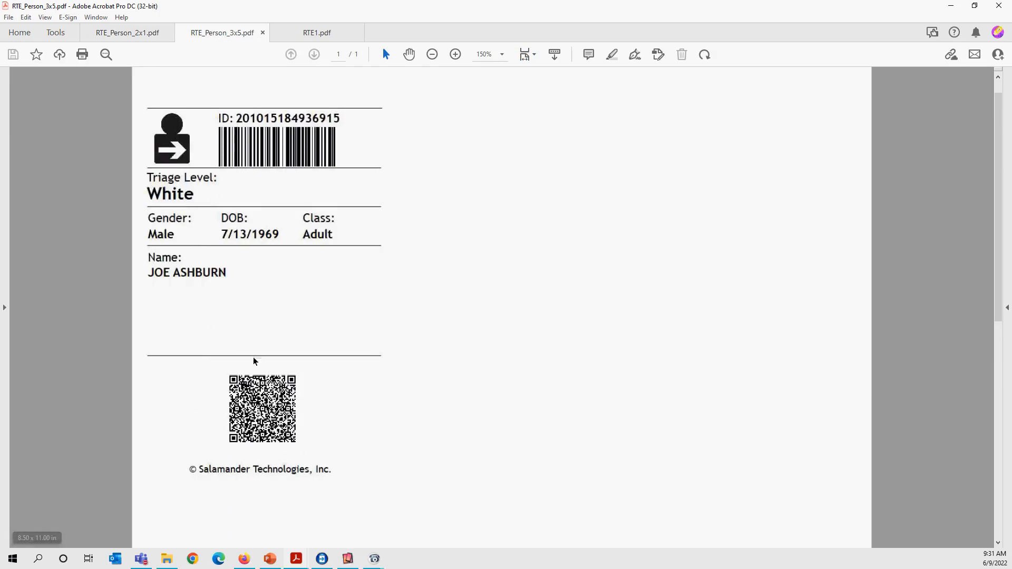
Examine the sample tag for the item Red Bike in RTE1.pdf at 125%.
{"action": "left_click", "coordinate": [302, 35]}
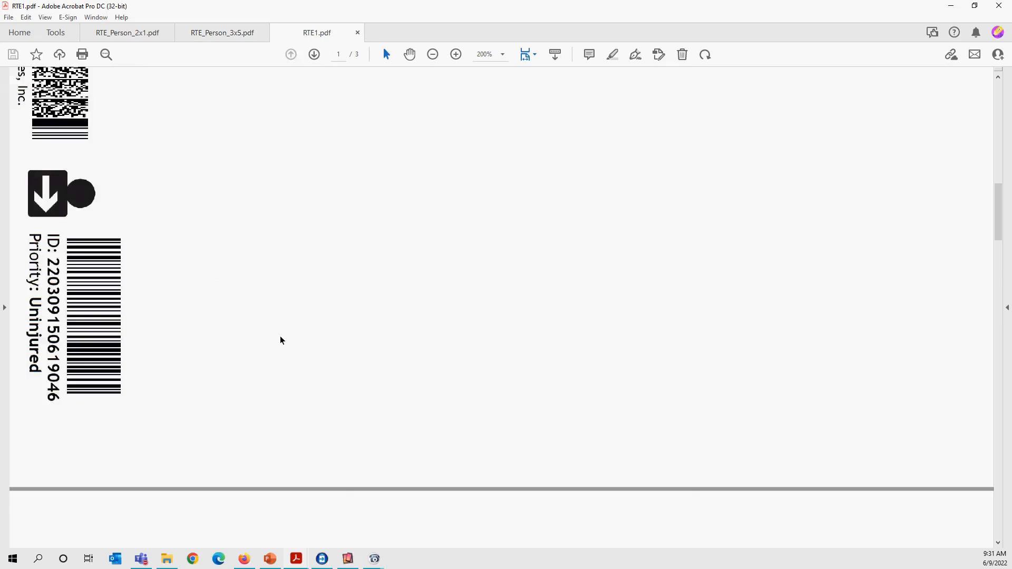
{"action": "left_click", "coordinate": [433, 57]}
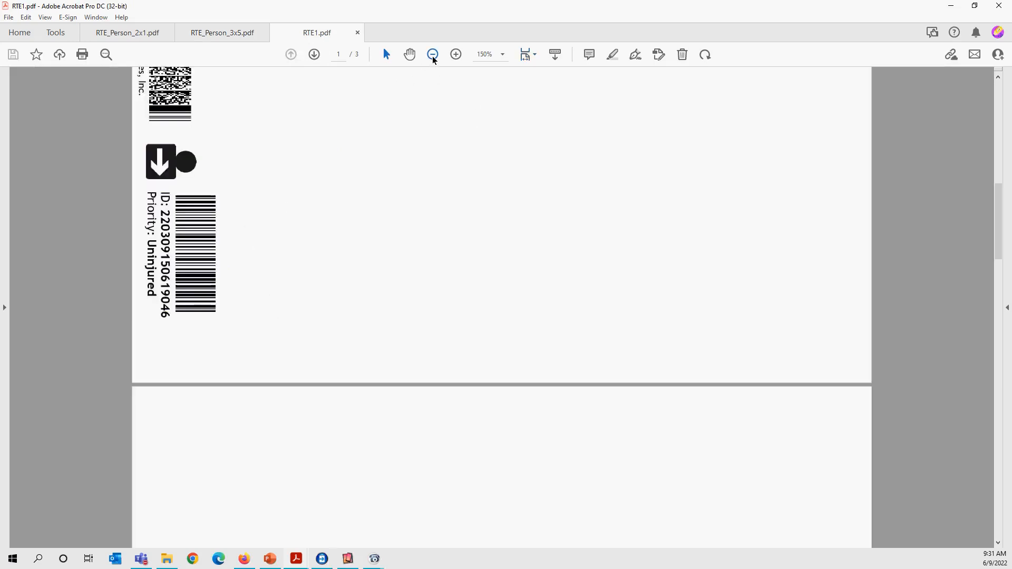
{"action": "left_click", "coordinate": [434, 57]}
{"action": "scroll", "coordinate": [346, 320], "scroll_direction": "up", "scroll_amount": 3}
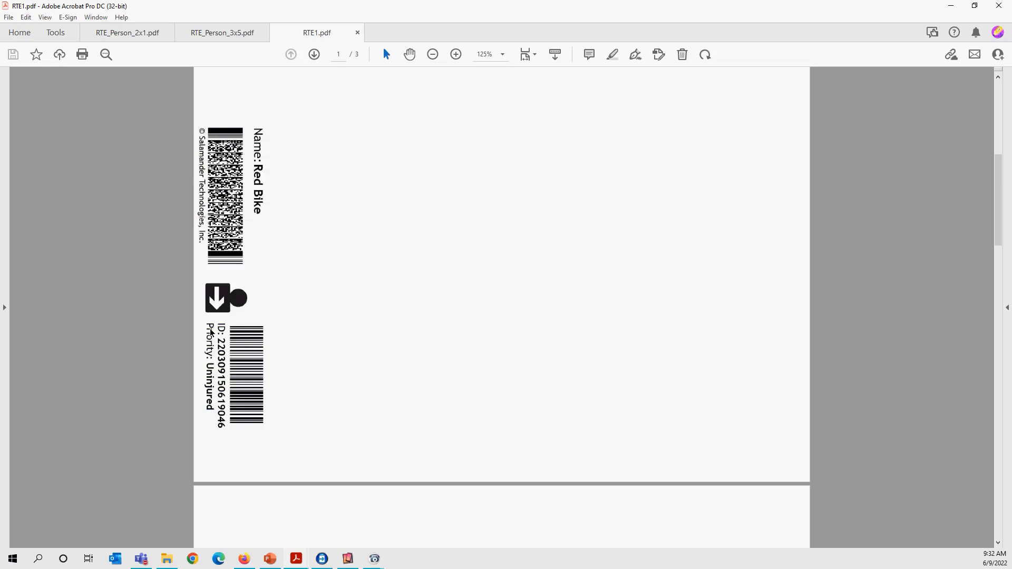
Look over the barcode, ID and priority on the Red Bike tag, and return to rapidTAG evac.
{"action": "scroll", "coordinate": [266, 351], "scroll_direction": "up", "scroll_amount": 1}
{"action": "scroll", "coordinate": [267, 351], "scroll_direction": "up", "scroll_amount": 3}
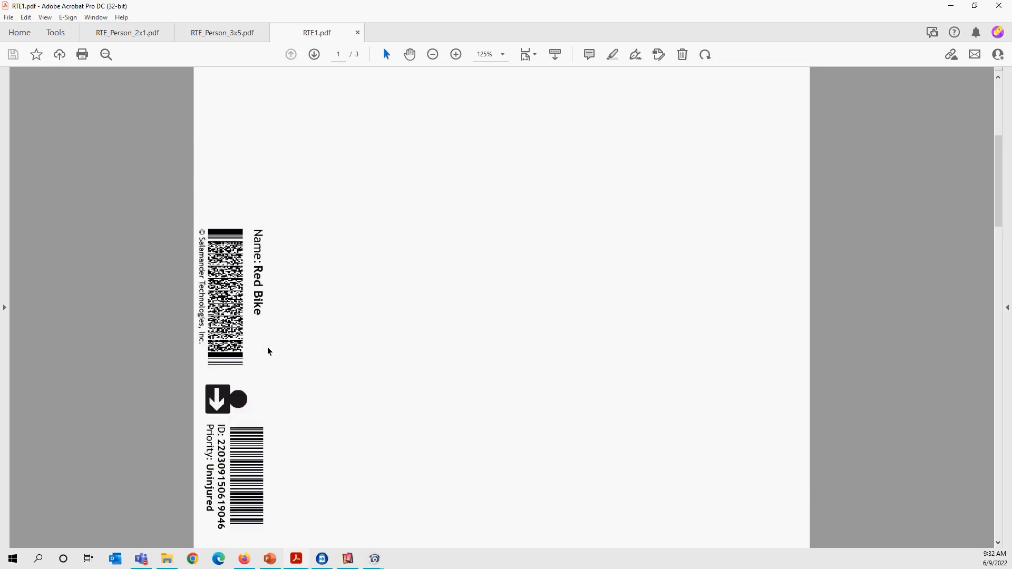
{"action": "scroll", "coordinate": [267, 348], "scroll_direction": "down", "scroll_amount": 4}
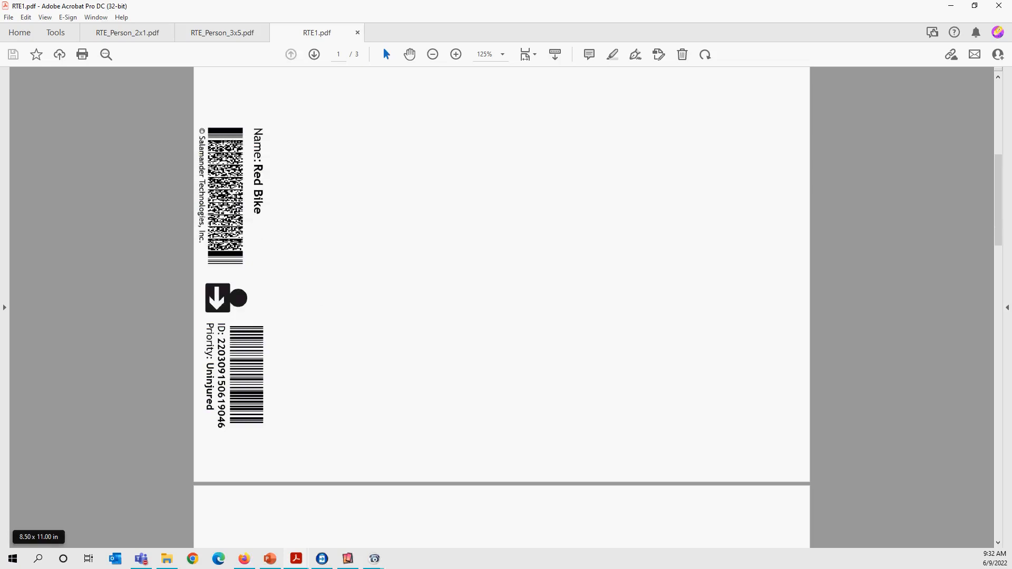
{"action": "left_click", "coordinate": [951, 6]}
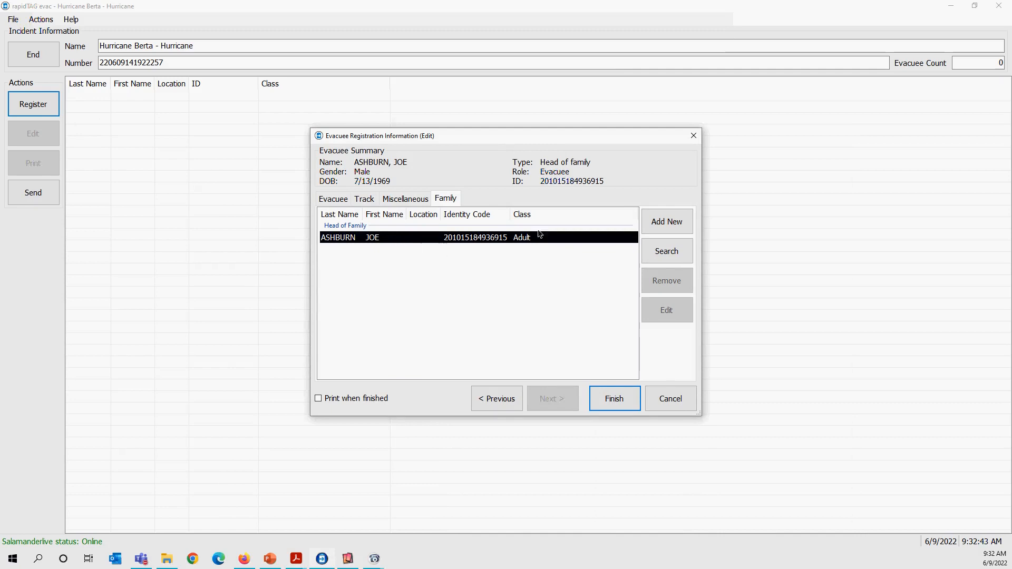
Add a new member to the evacuee's family and enter the member's first and last names.
{"action": "left_click", "coordinate": [683, 223]}
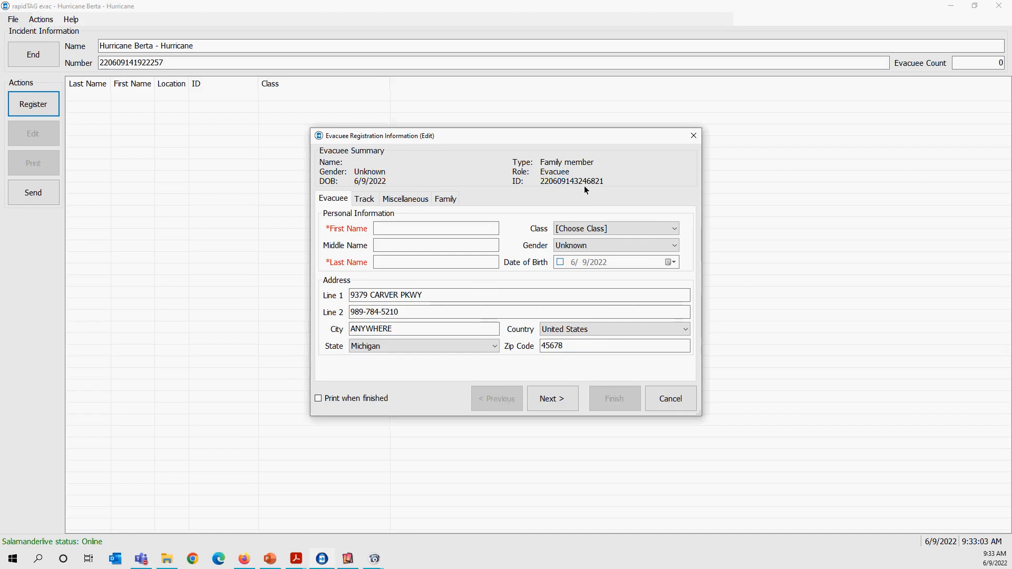
{"action": "left_click", "coordinate": [490, 232]}
{"action": "key", "text": "Tab"}
{"action": "key", "text": "Tab"}
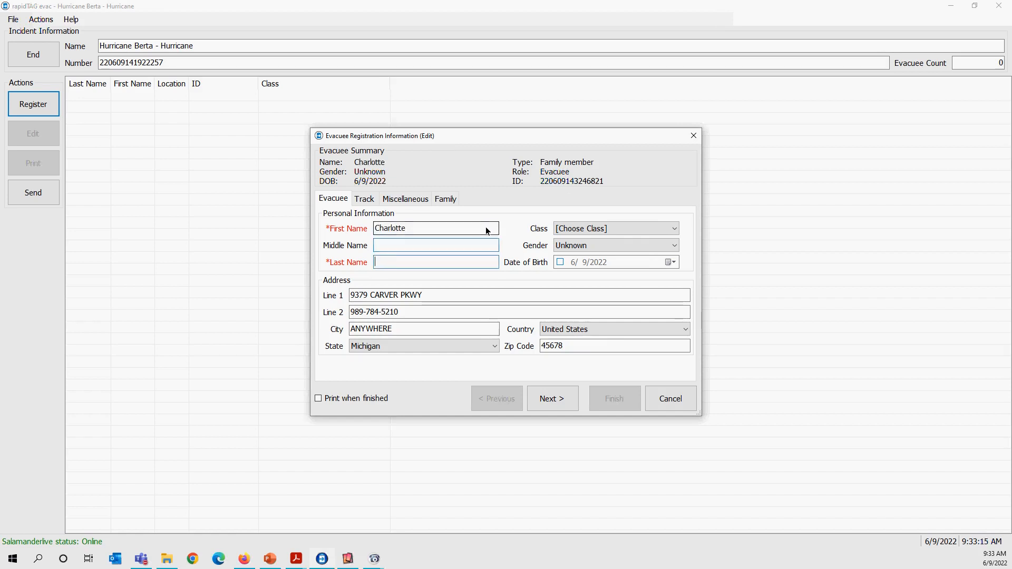
Set the family member's class to Adult and gender to Female, and change the ending of the phone number in address line 2.
{"action": "left_click", "coordinate": [582, 228]}
{"action": "left_click", "coordinate": [579, 250]}
{"action": "left_click", "coordinate": [582, 246]}
{"action": "left_click", "coordinate": [571, 265]}
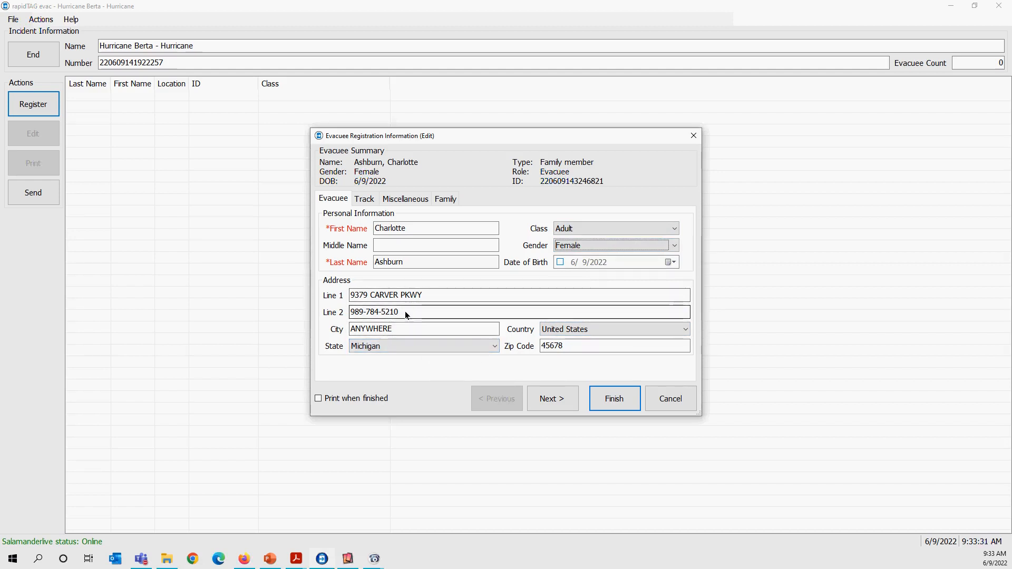
{"action": "left_click_drag", "start_coordinate": [406, 315], "coordinate": [391, 314]}
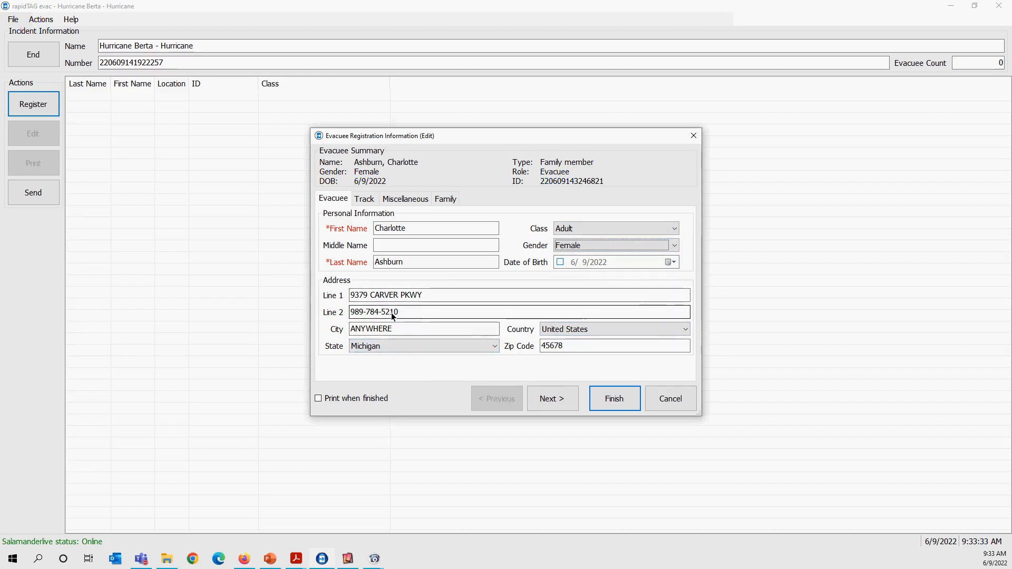
{"action": "type", "text": "09"}
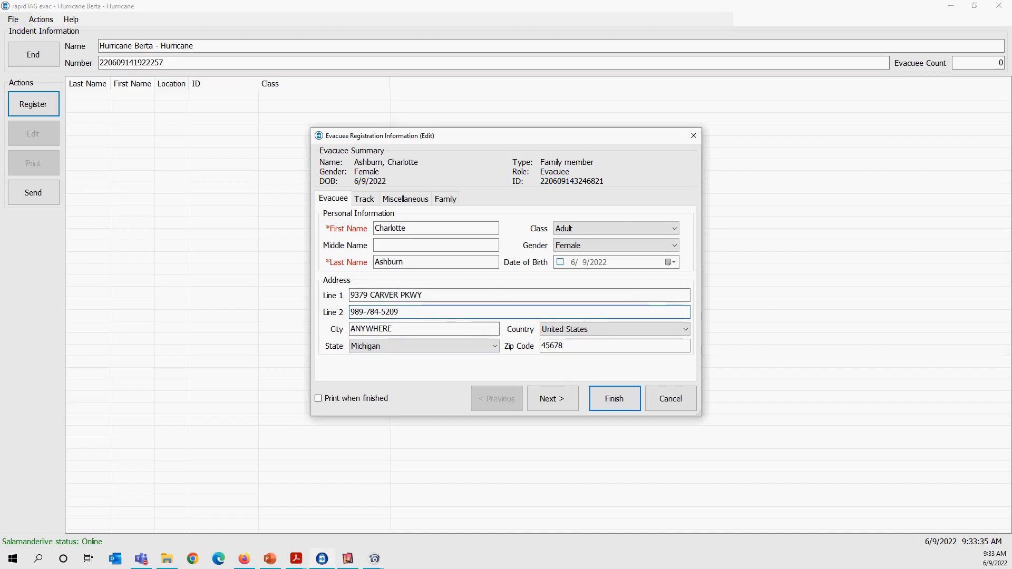
Set the family member's special needs to Wheel Chair in the tracking information, keeping the Moosewood Community Shelter assignment.
{"action": "left_click", "coordinate": [365, 199]}
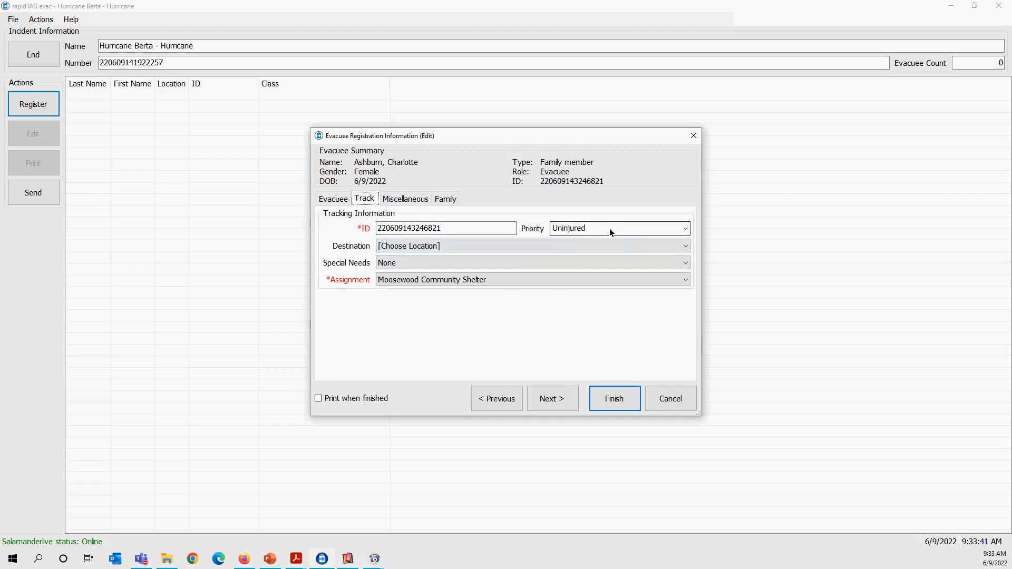
{"action": "left_click", "coordinate": [444, 262]}
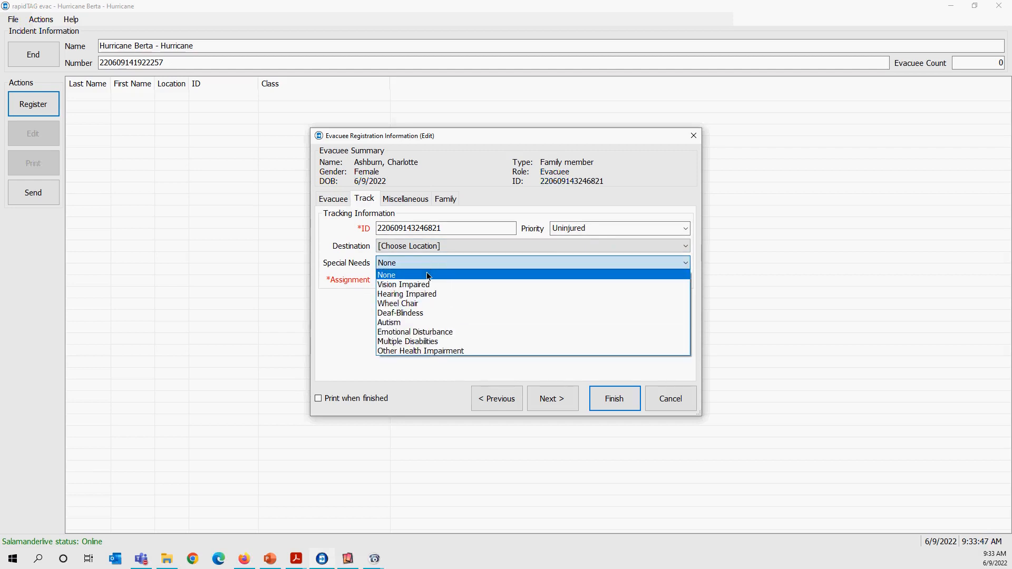
{"action": "left_click", "coordinate": [422, 301]}
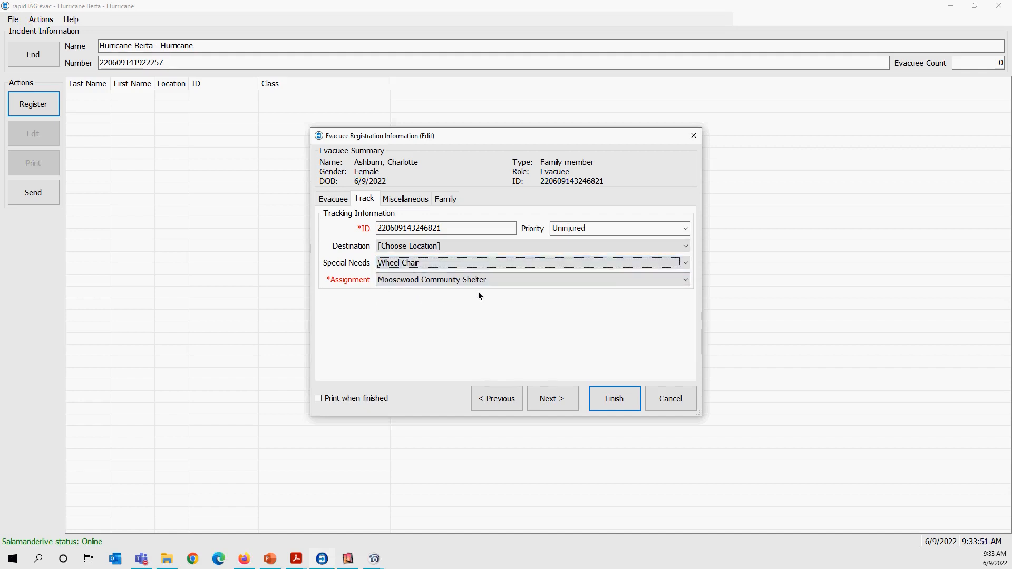
{"action": "left_click", "coordinate": [425, 280]}
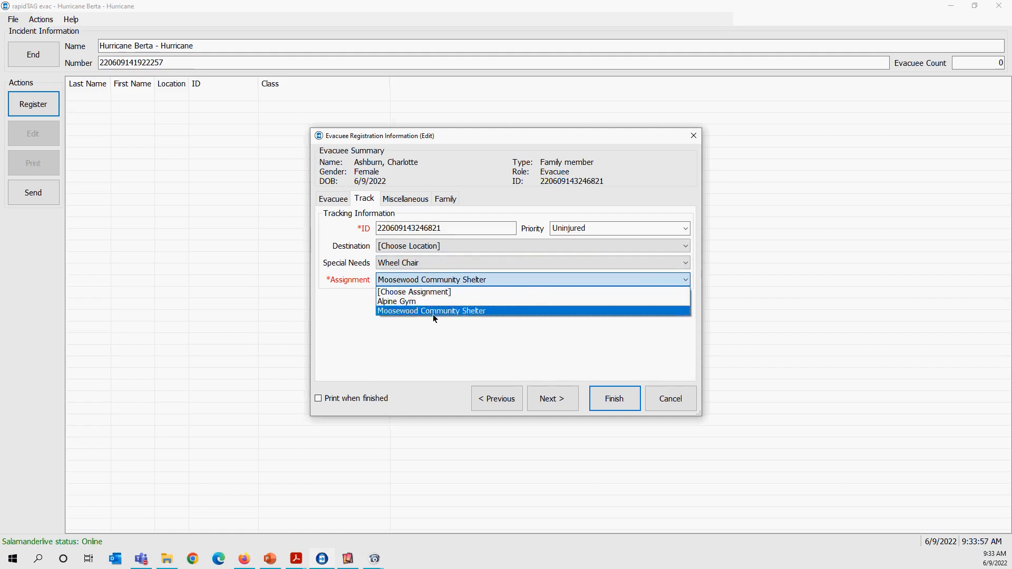
{"action": "left_click", "coordinate": [425, 327]}
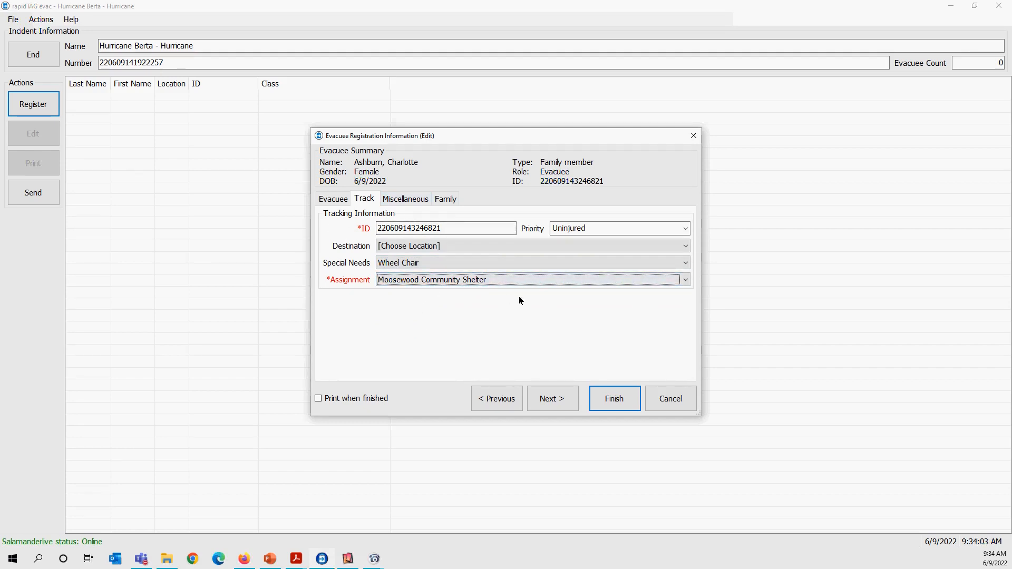
Add a second family member from the family list and enter the member's first and last names.
{"action": "left_click", "coordinate": [416, 199]}
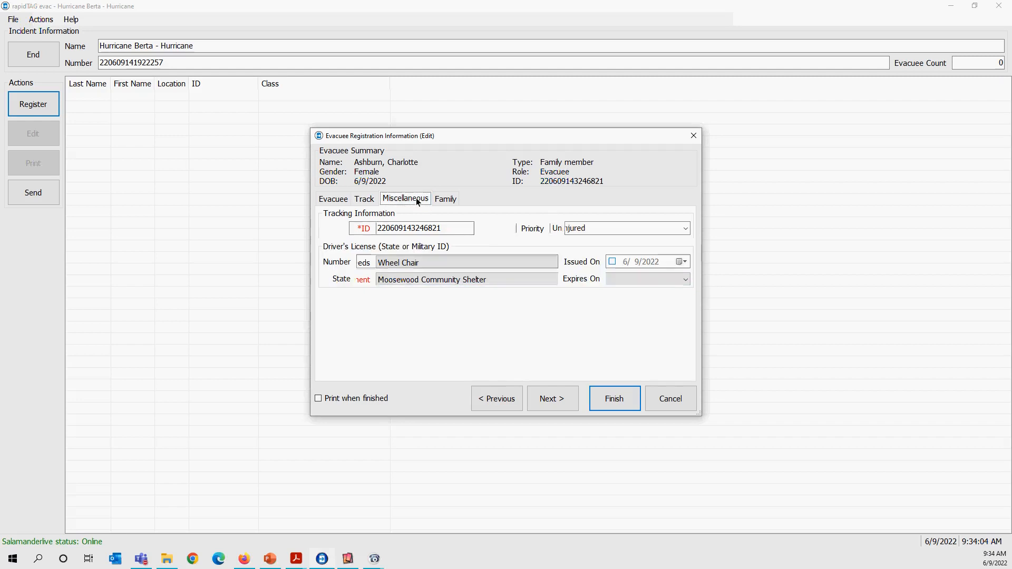
{"action": "left_click", "coordinate": [446, 198]}
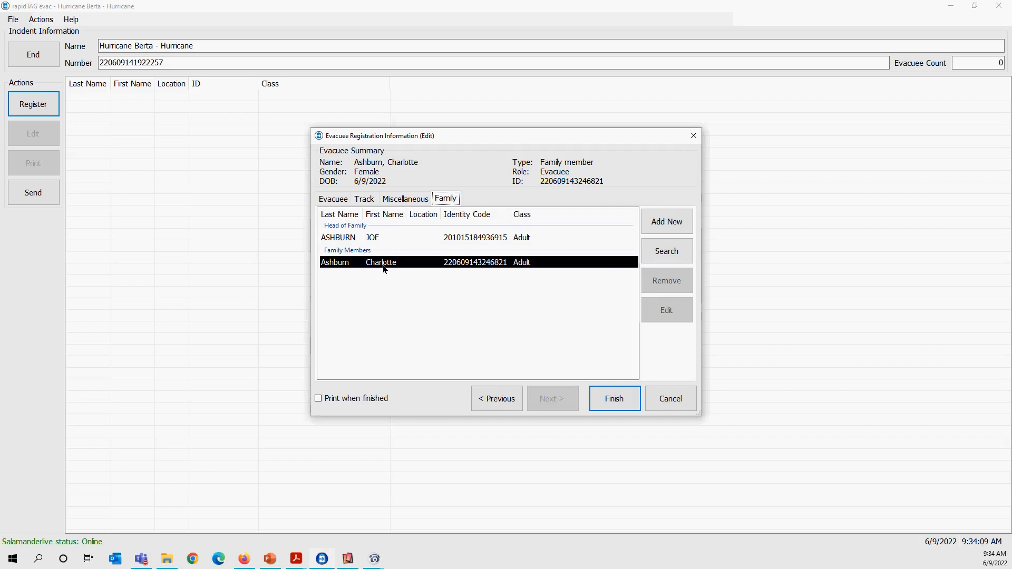
{"action": "left_click", "coordinate": [655, 226]}
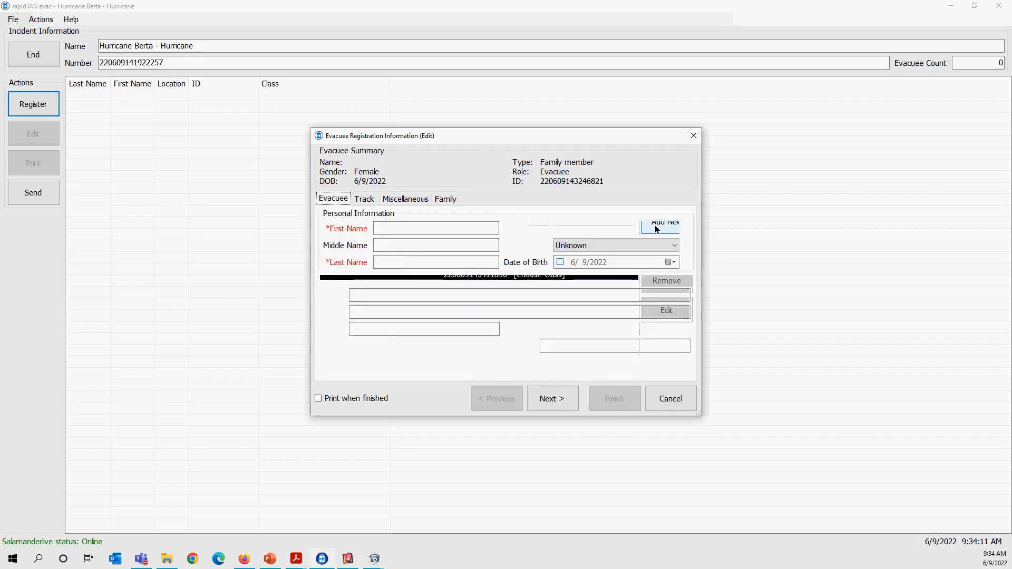
{"action": "left_click", "coordinate": [464, 227]}
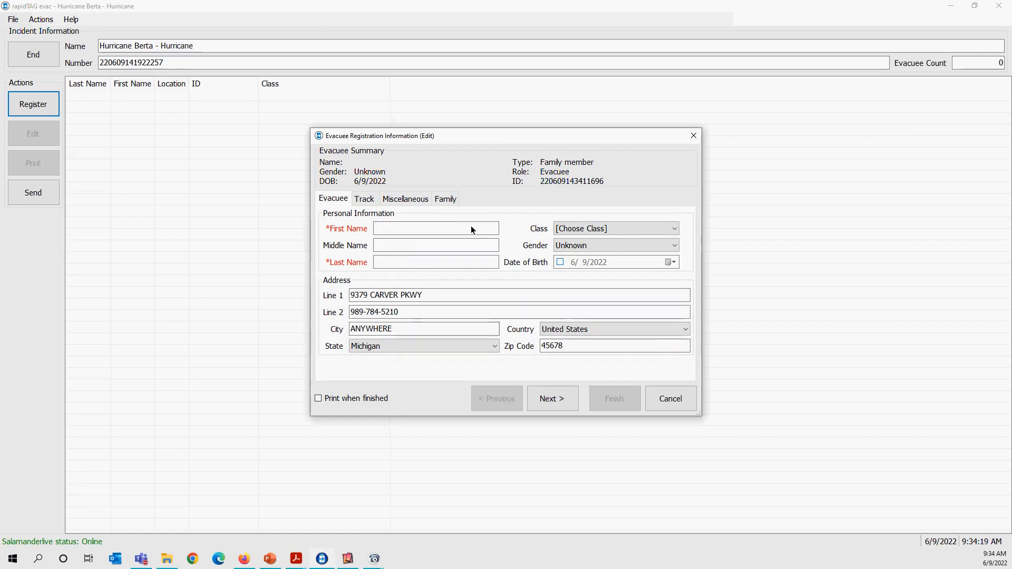
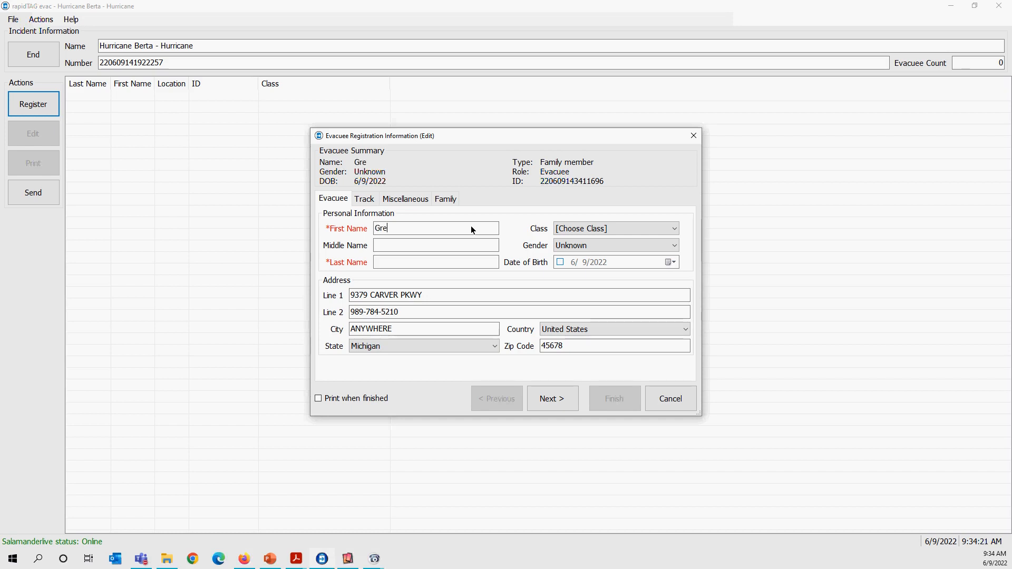
{"action": "key", "text": "Tab"}
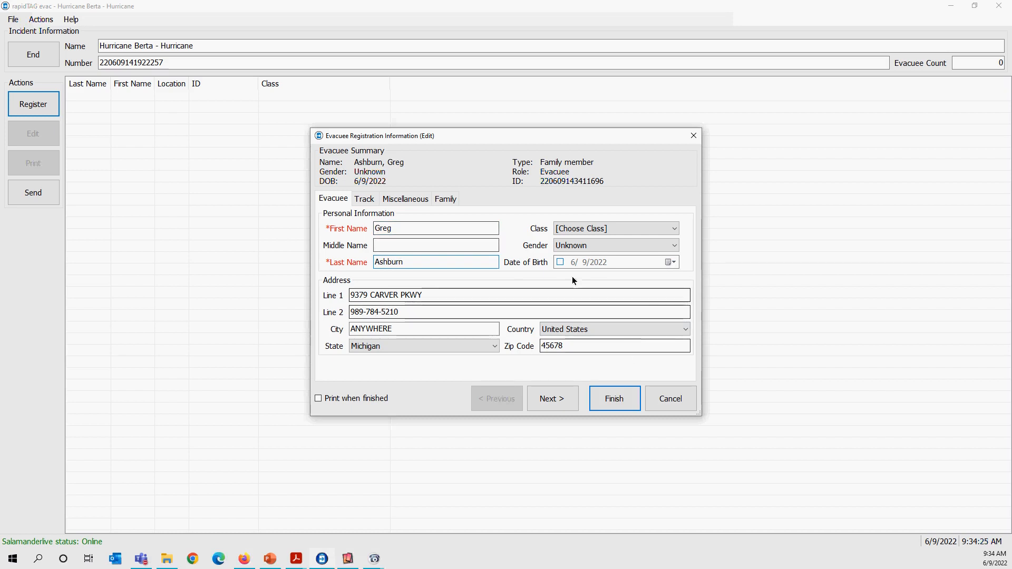
Classify the second family member as Child and set the gender to Male.
{"action": "left_click", "coordinate": [564, 228]}
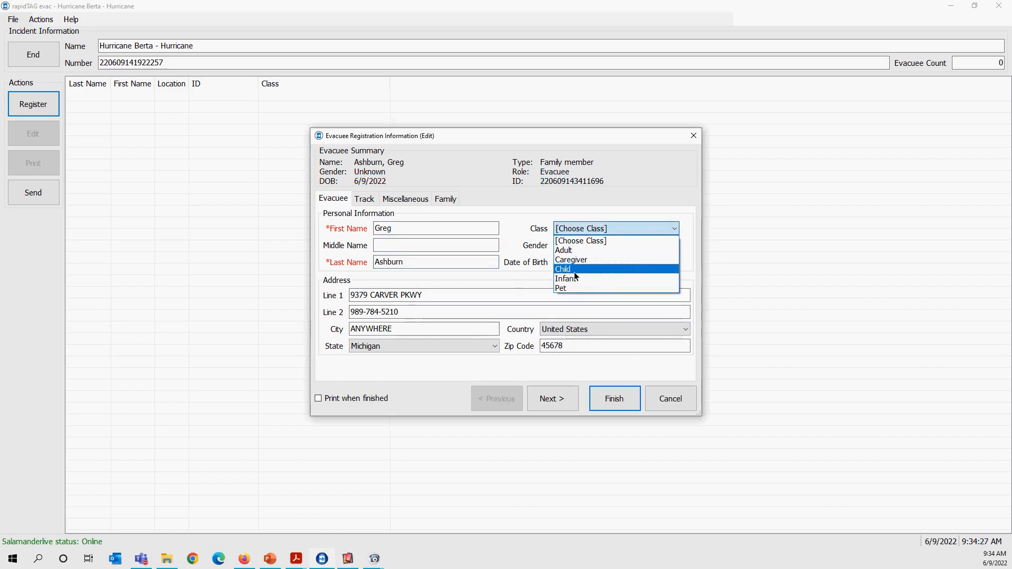
{"action": "left_click", "coordinate": [574, 269]}
{"action": "left_click", "coordinate": [577, 250]}
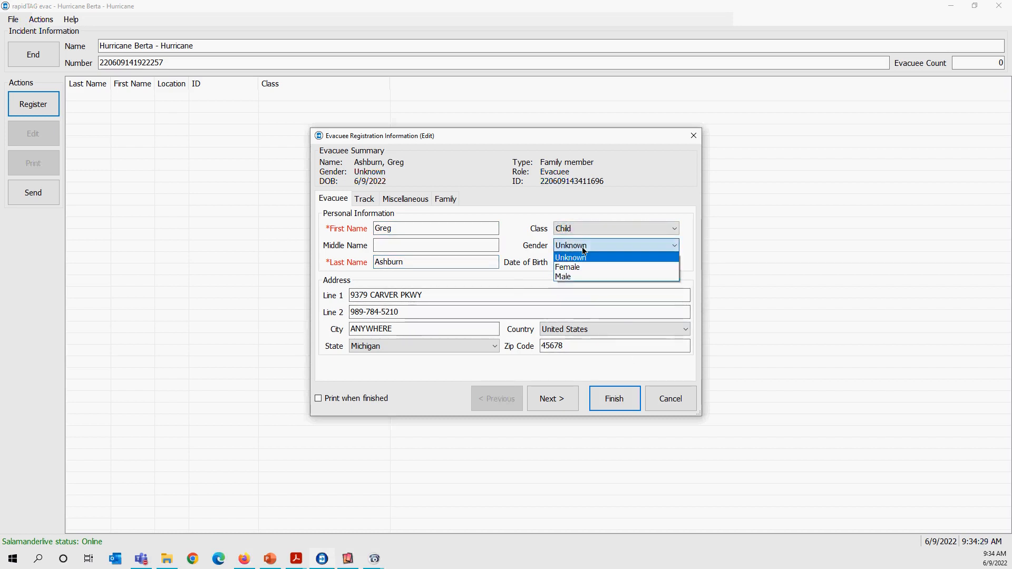
{"action": "left_click", "coordinate": [574, 275]}
Insert the head of family's full name before the phone number in the child's address line 2.
{"action": "left_click", "coordinate": [420, 313]}
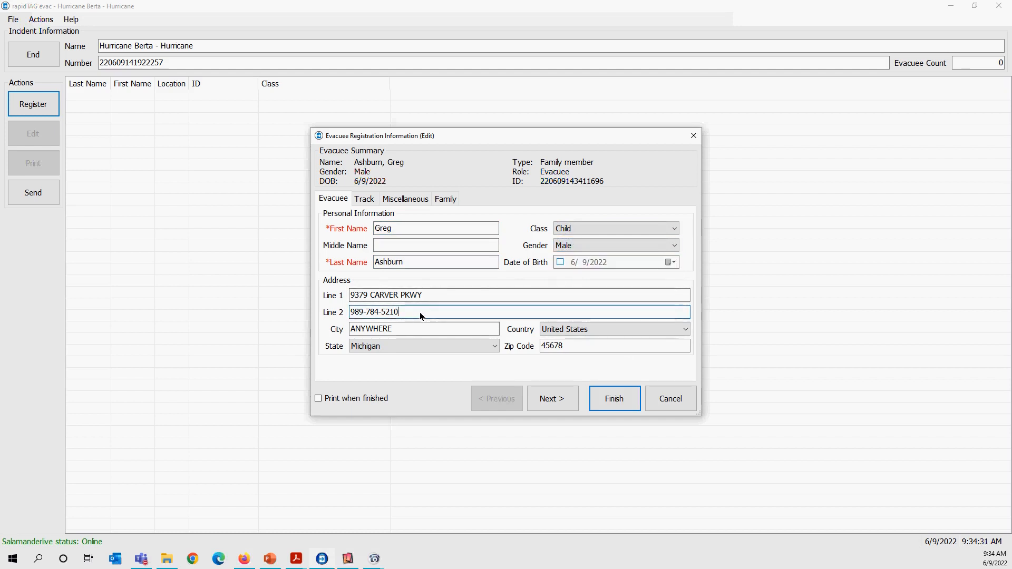
{"action": "left_click", "coordinate": [352, 314]}
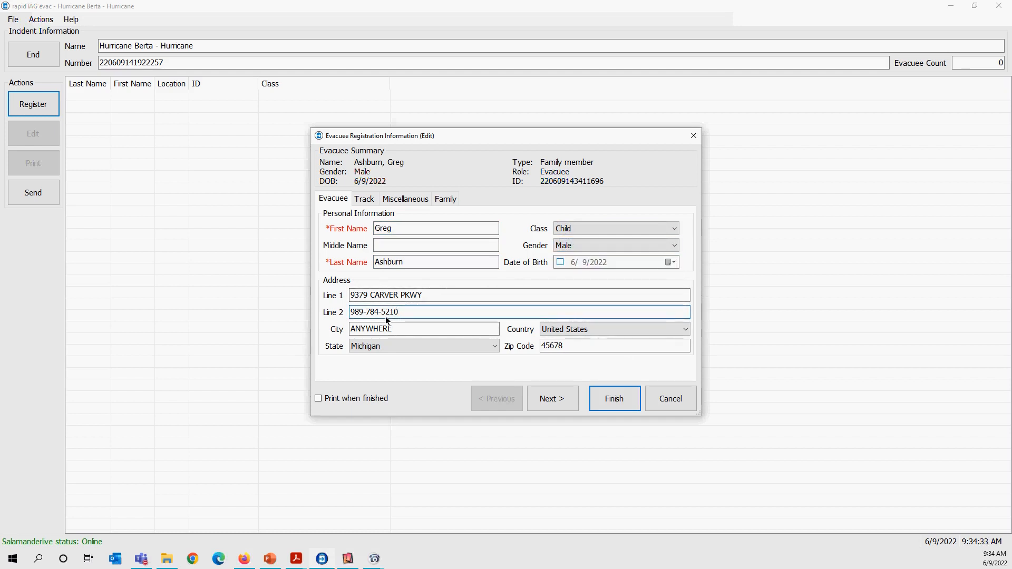
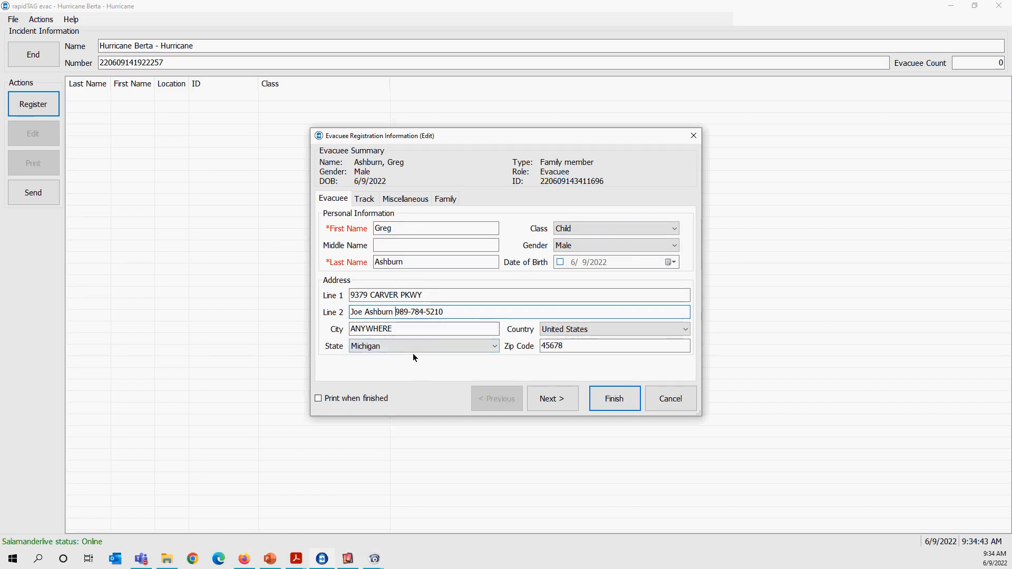
Check the child's tracking information, and add another family member with the first name Rover.
{"action": "left_click", "coordinate": [365, 199]}
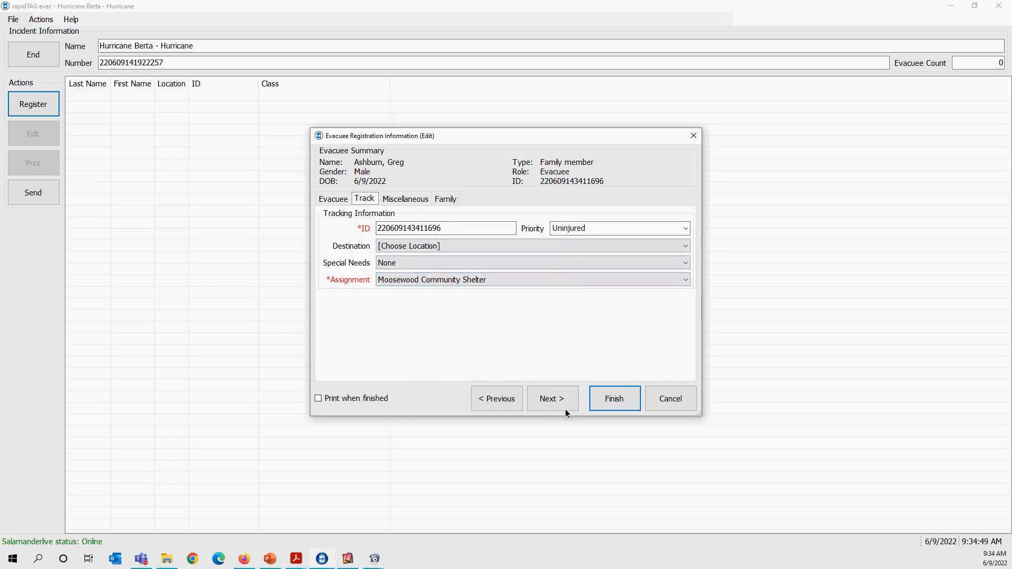
{"action": "left_click", "coordinate": [445, 199]}
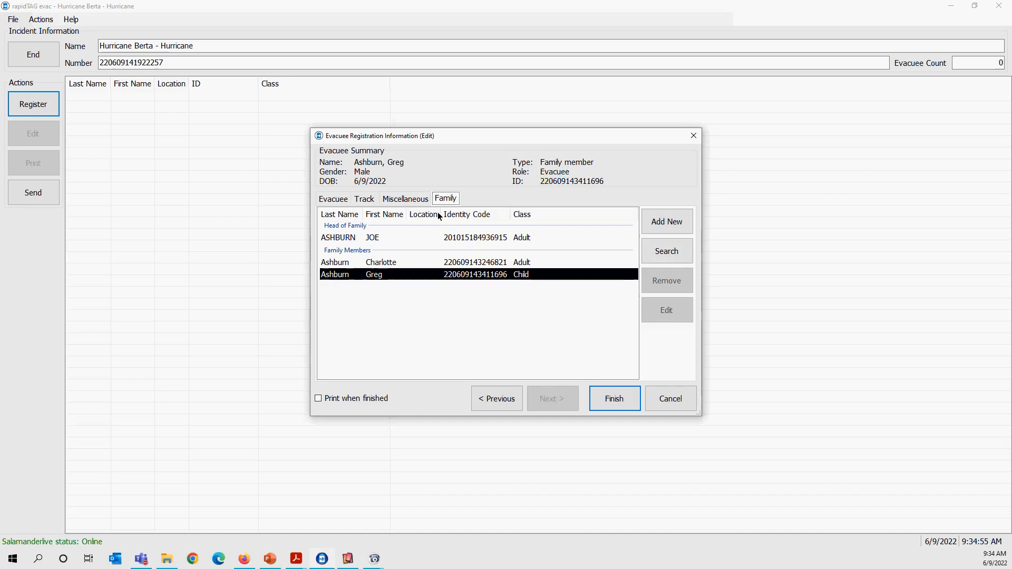
{"action": "left_click", "coordinate": [657, 225]}
{"action": "left_click", "coordinate": [384, 230]}
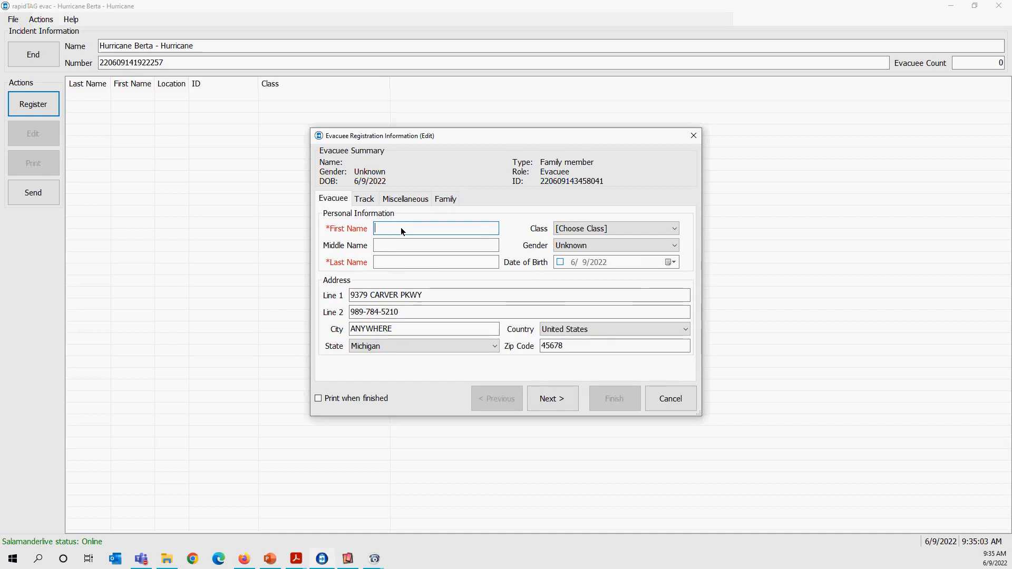
{"action": "type", "text": "Rover"}
{"action": "key", "text": "Tab"}
{"action": "key", "text": "Tab"}
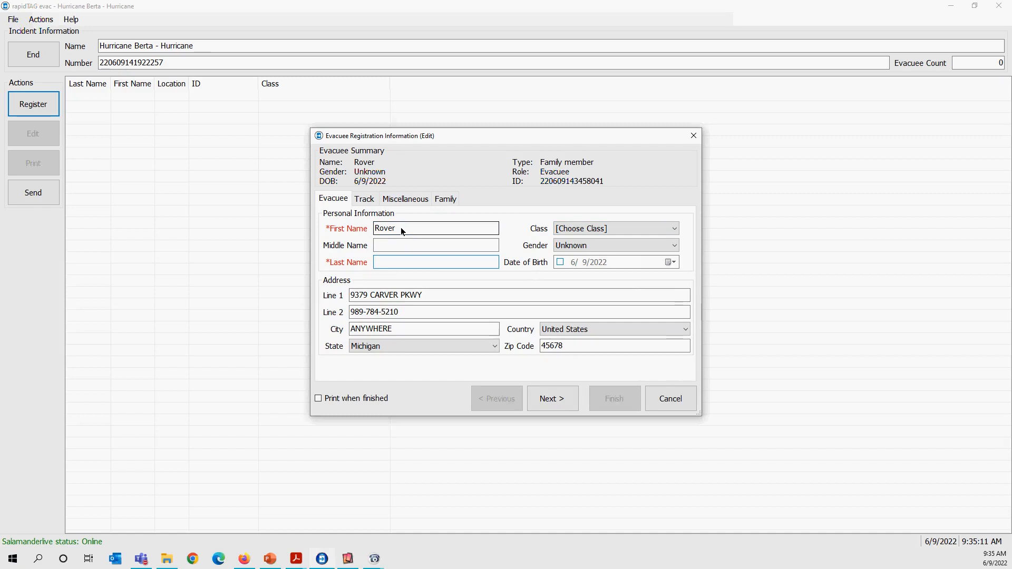
{"action": "type", "text": "A"}
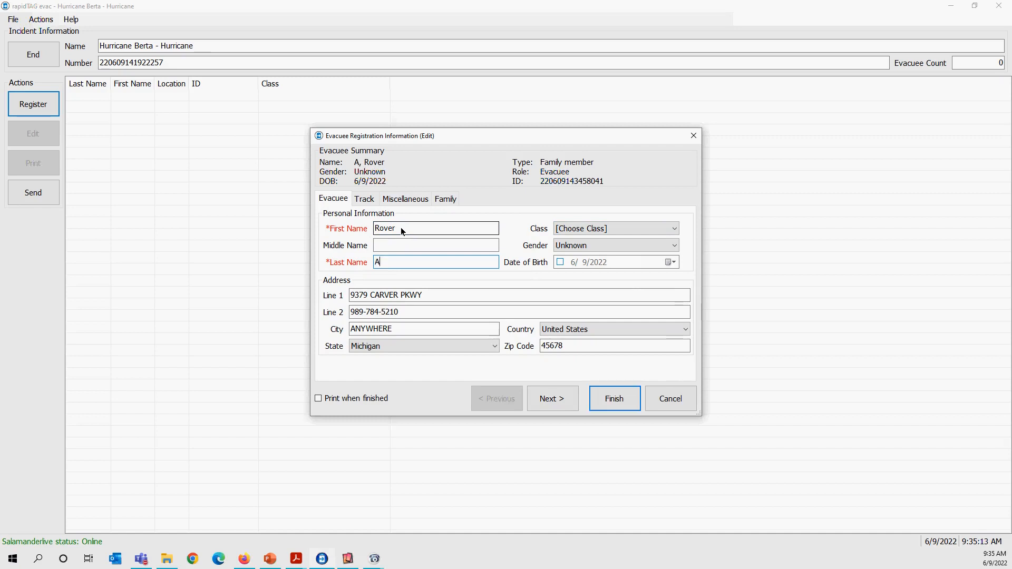
{"action": "key", "text": "BackSpace"}
{"action": "type", "text": "Dog"}
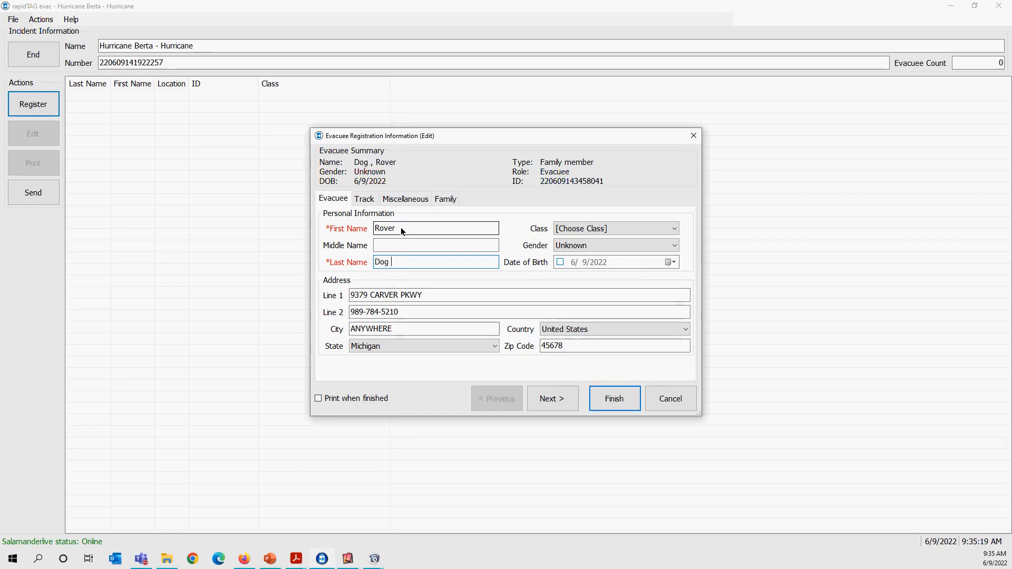
{"action": "key", "text": "BackSpace"}
{"action": "key", "text": "BackSpace"}
{"action": "key", "text": "BackSpace"}
{"action": "key", "text": "BackSpace"}
Enter Dog as Rover's middle name and the family's surname as the last name.
{"action": "left_click", "coordinate": [396, 246]}
{"action": "type", "text": "Dog"}
{"action": "key", "text": "Tab"}
{"action": "type", "text": "Ashb"}
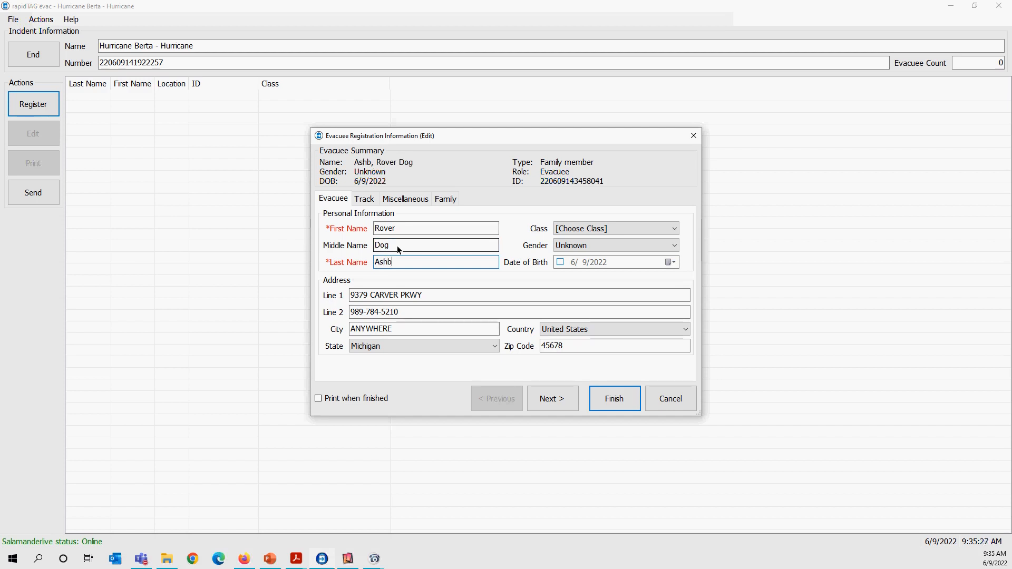
{"action": "type", "text": "urn"}
Set Rover's class to Pet and gender to Male.
{"action": "left_click", "coordinate": [582, 231]}
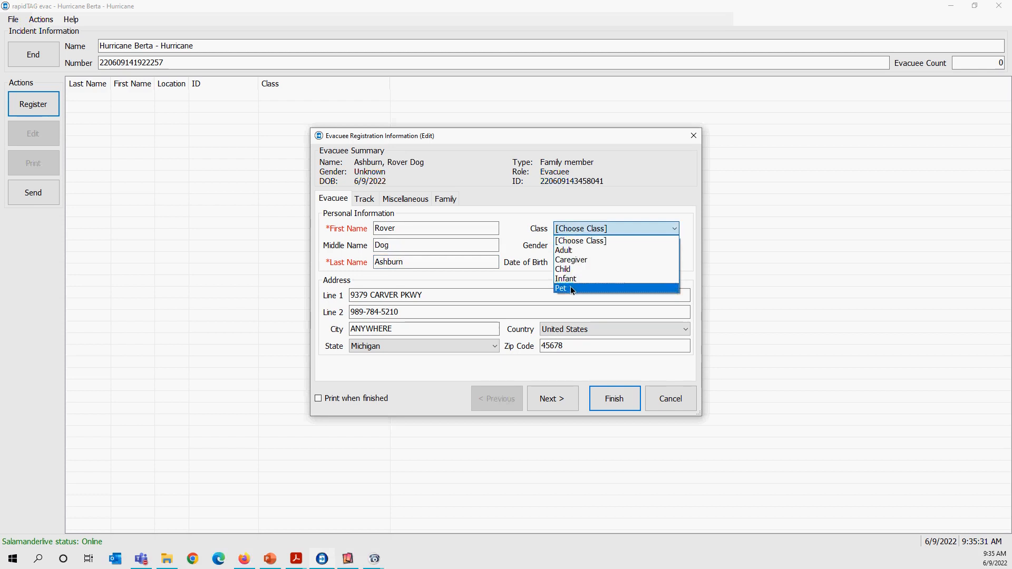
{"action": "left_click", "coordinate": [570, 288]}
{"action": "left_click", "coordinate": [587, 248]}
{"action": "left_click", "coordinate": [575, 277]}
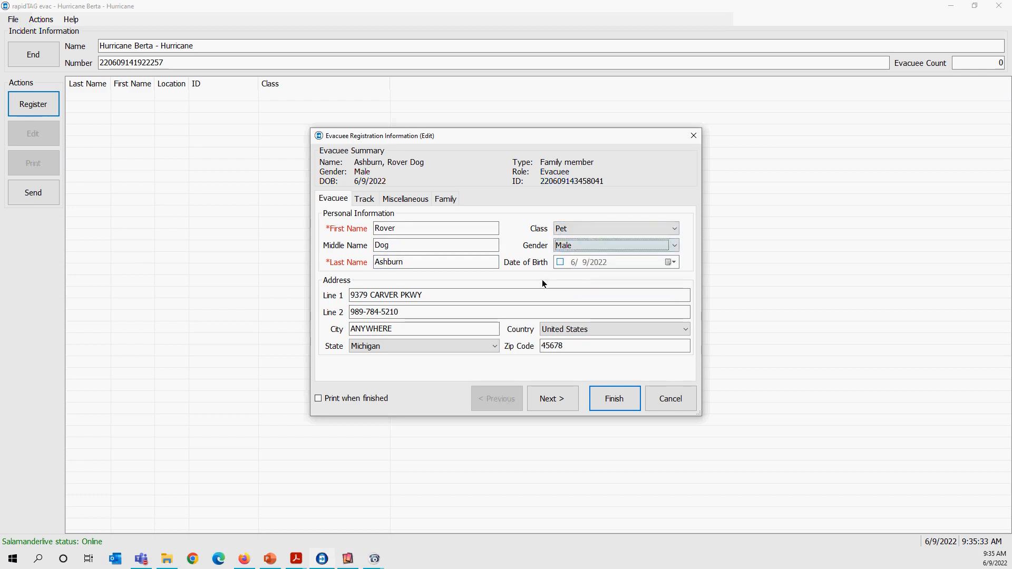
Insert Dog Owner before the phone number in Rover's address line 2.
{"action": "left_click", "coordinate": [356, 314]}
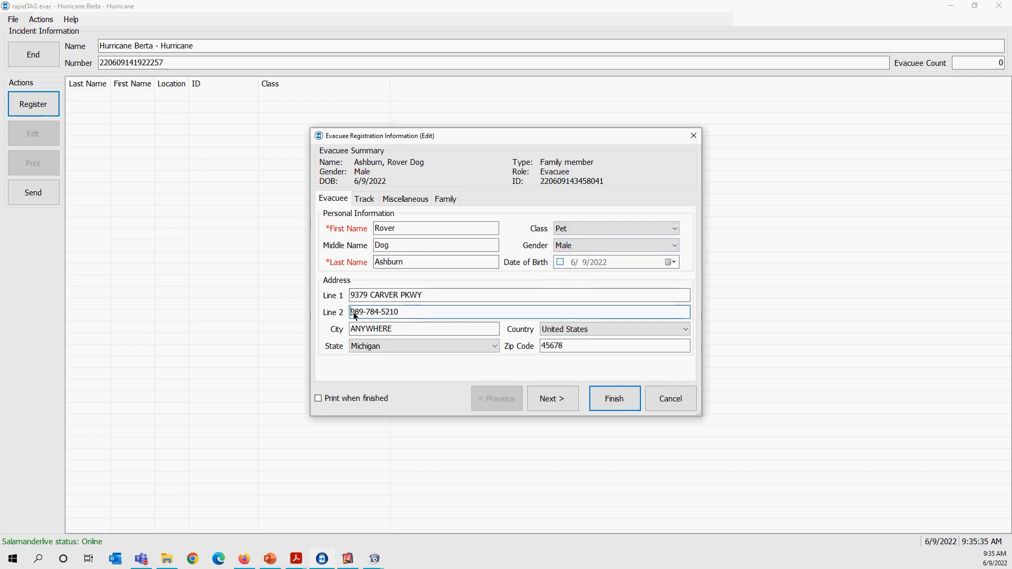
{"action": "type", "text": "Dog"}
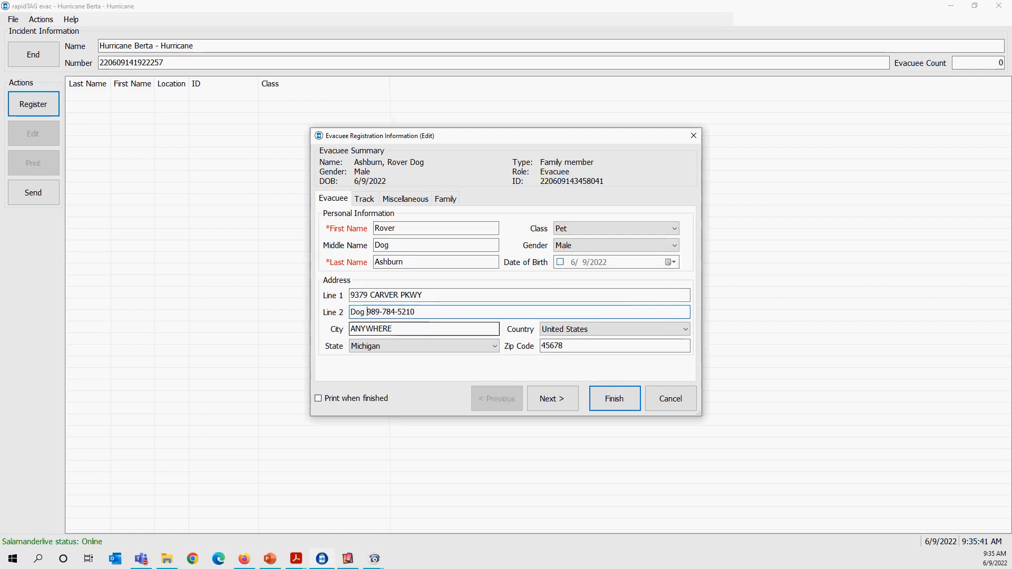
{"action": "type", "text": "Owner"}
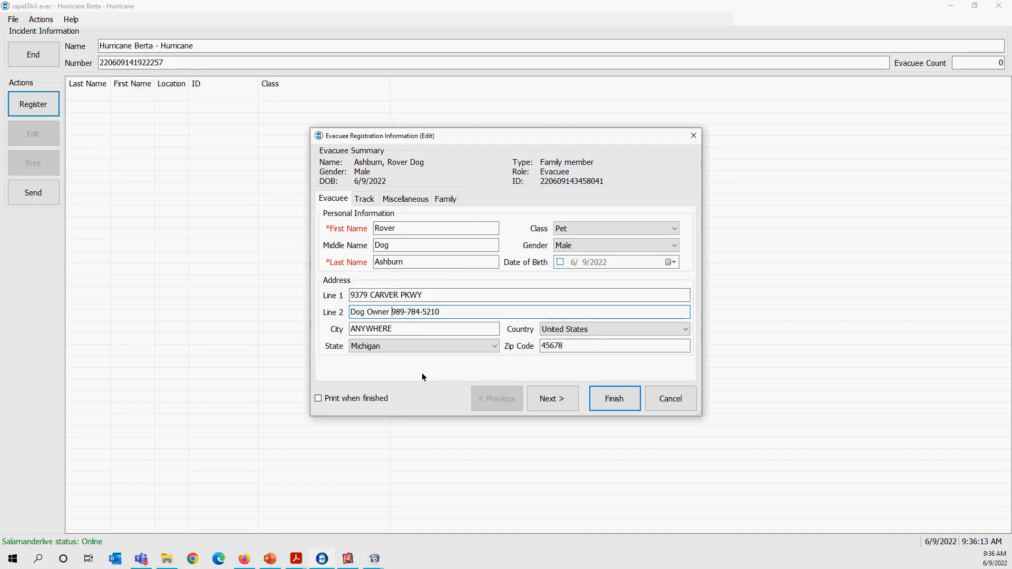
Check the available assignment locations in Rover's tracking information, keeping Moosewood Community Shelter.
{"action": "left_click", "coordinate": [369, 200]}
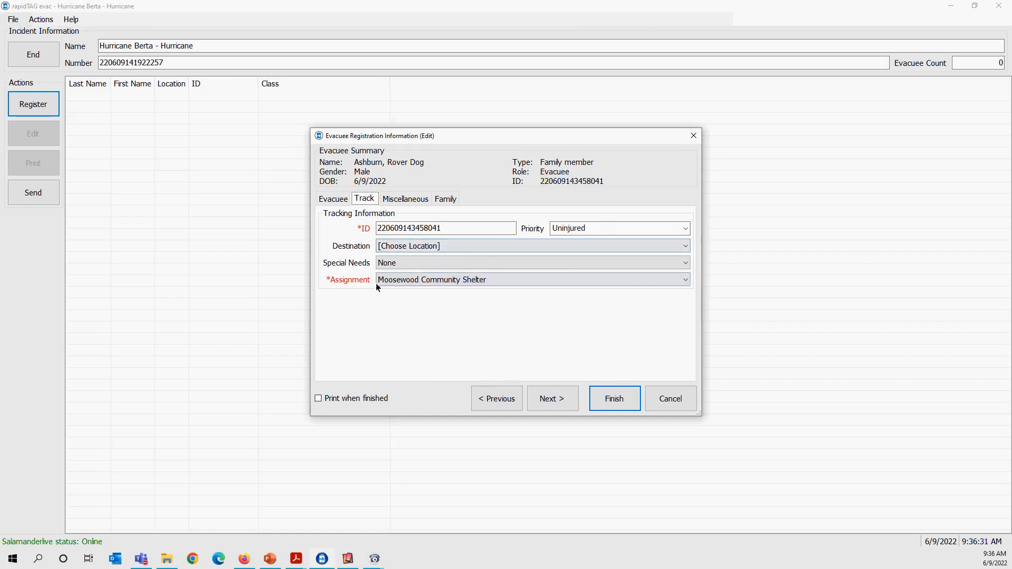
{"action": "left_click", "coordinate": [478, 281]}
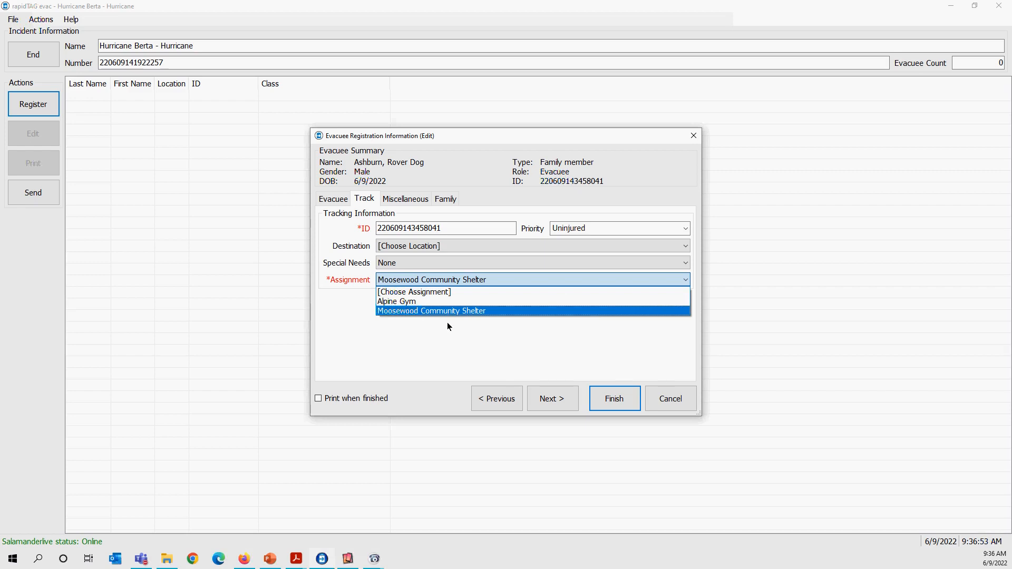
{"action": "left_click", "coordinate": [447, 323]}
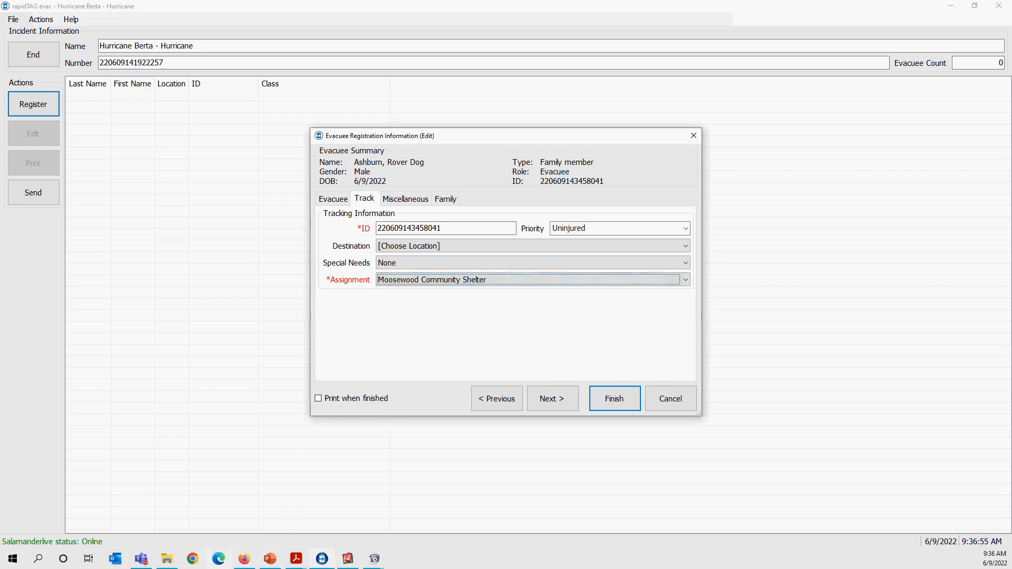
Switch to SalamanderLive in Firefox, sign in again with the saved trainer username and password, and open the resource list.
{"action": "left_click", "coordinate": [243, 564]}
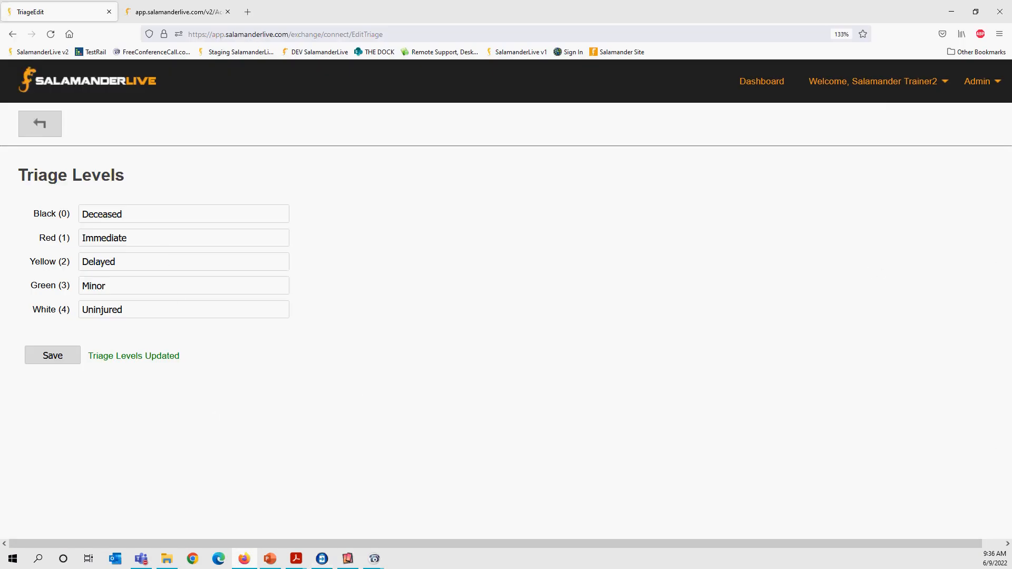
{"action": "left_click", "coordinate": [977, 82]}
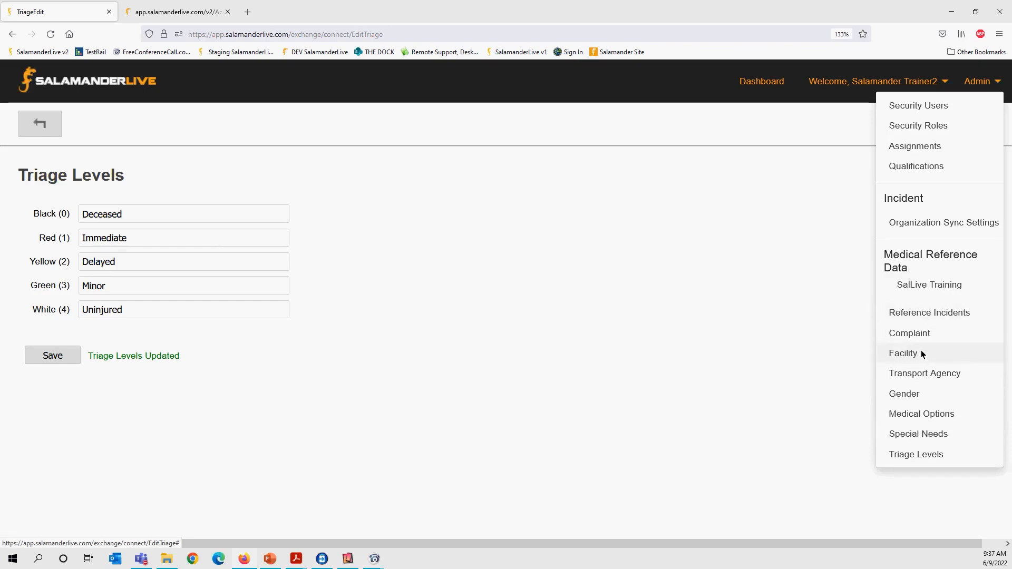
{"action": "left_click", "coordinate": [935, 313]}
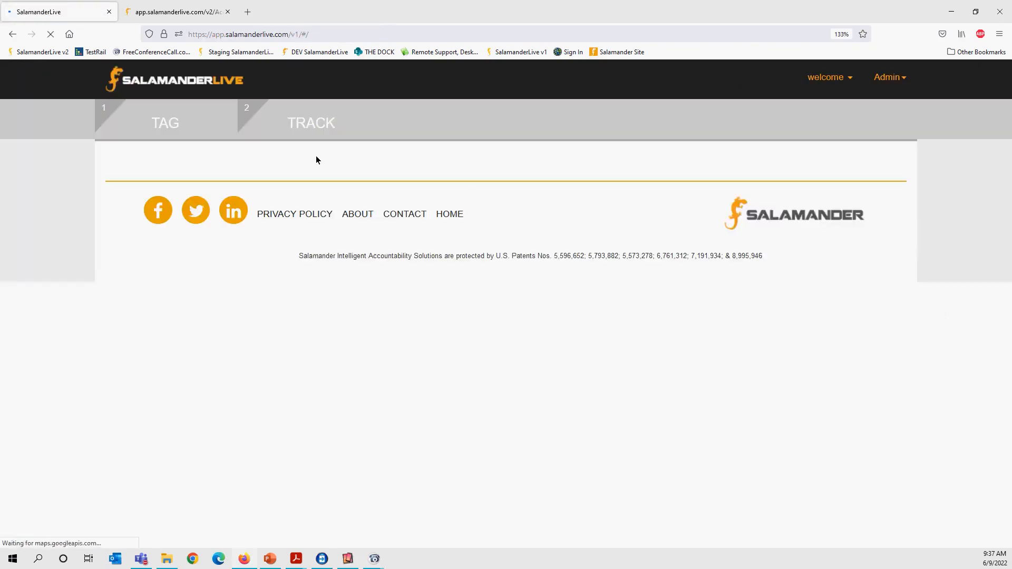
{"action": "left_click", "coordinate": [409, 284]}
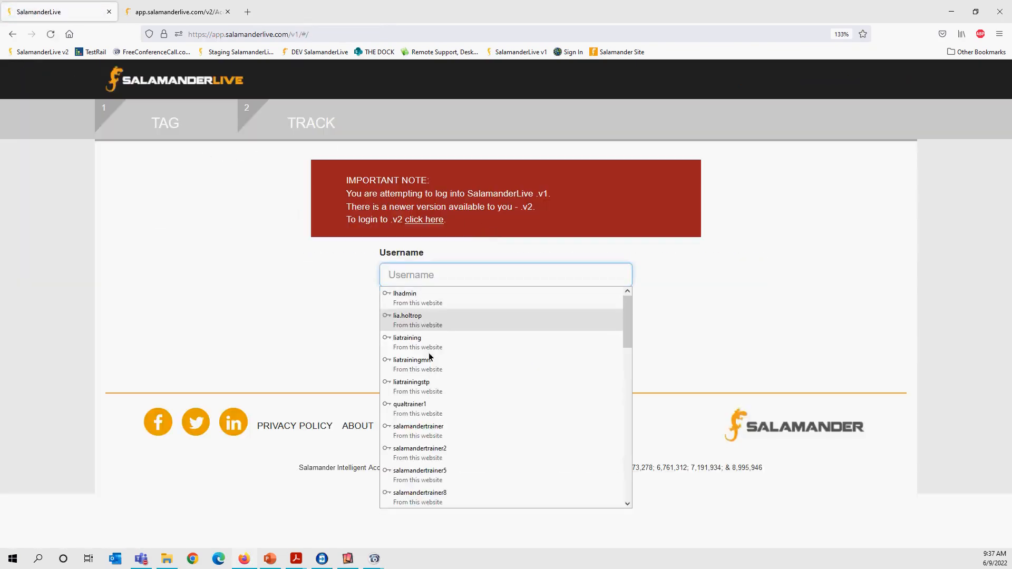
{"action": "left_click", "coordinate": [442, 450]}
{"action": "left_click", "coordinate": [417, 364]}
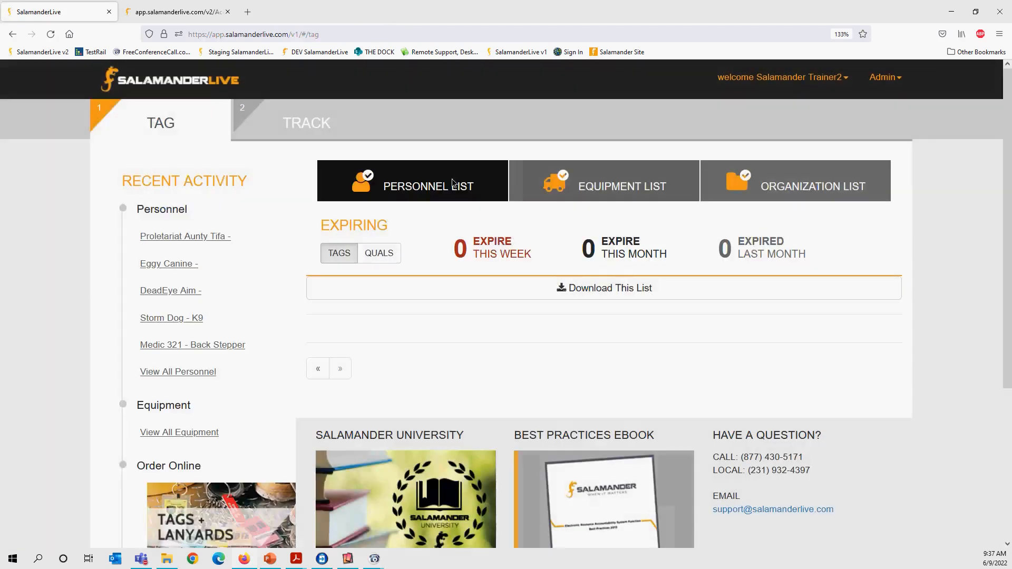
{"action": "left_click", "coordinate": [453, 183]}
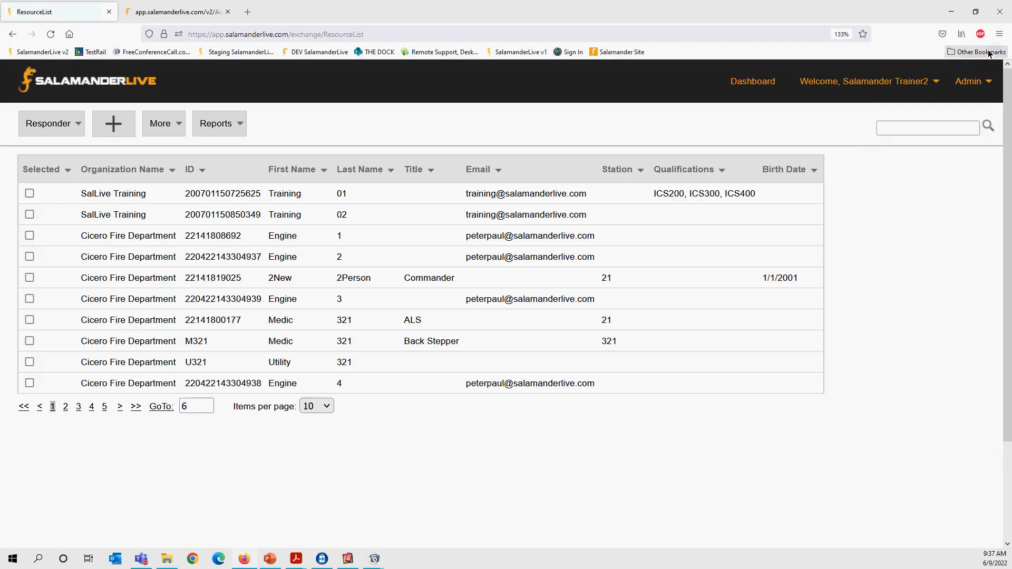
Add an Animal Shelter assignment to the Hurricane reference incident in the Medical Reference Data and save it.
{"action": "left_click", "coordinate": [970, 81]}
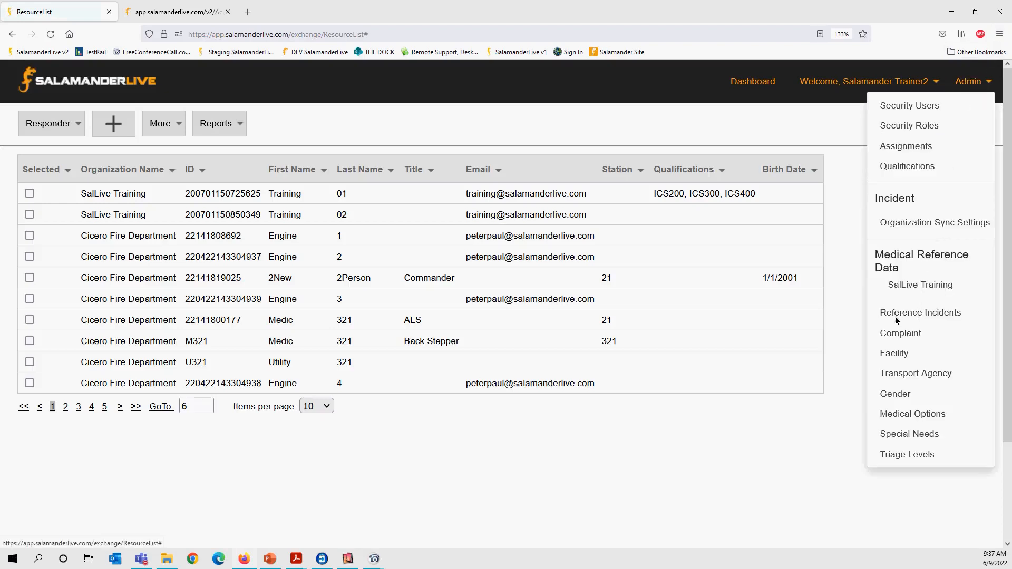
{"action": "left_click", "coordinate": [918, 314]}
{"action": "left_click", "coordinate": [454, 255]}
{"action": "left_click", "coordinate": [27, 417]}
{"action": "left_click", "coordinate": [140, 221]}
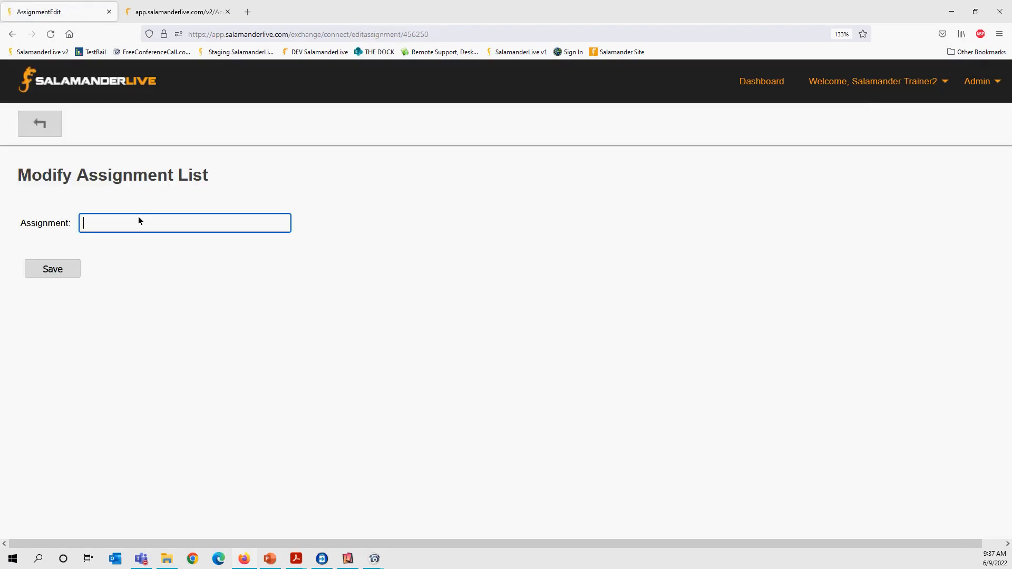
{"action": "type", "text": "Ani"}
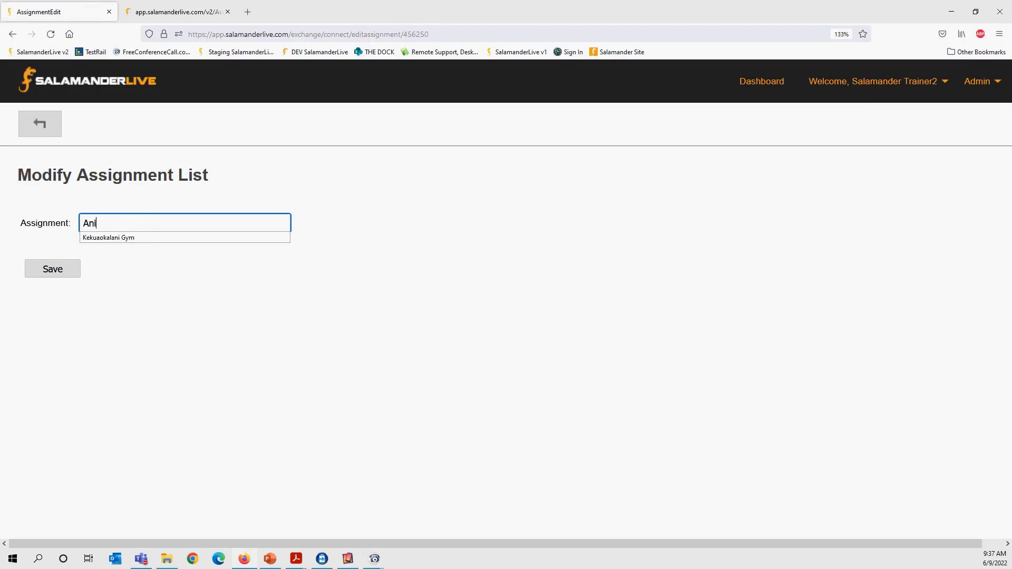
{"action": "type", "text": "mal Shelter"}
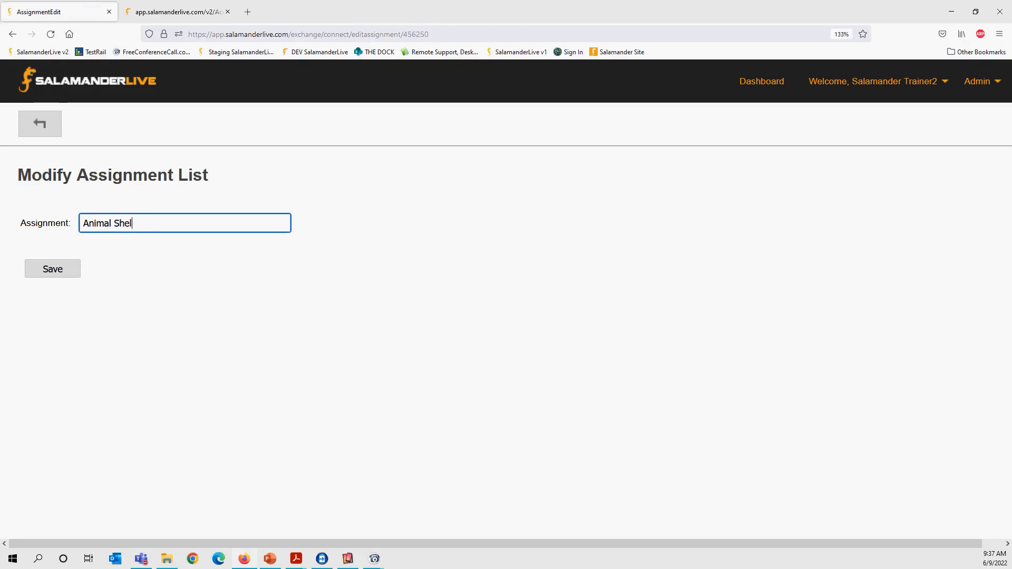
{"action": "left_click", "coordinate": [62, 274]}
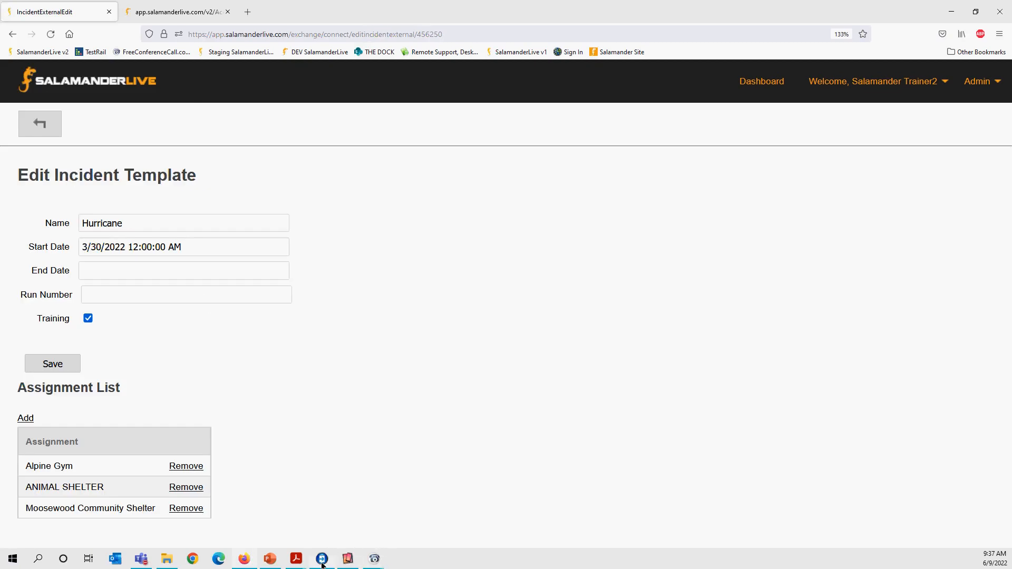
Switch to rapidTAG evac, finish the family's registration, and get the external data.
{"action": "left_click", "coordinate": [327, 563]}
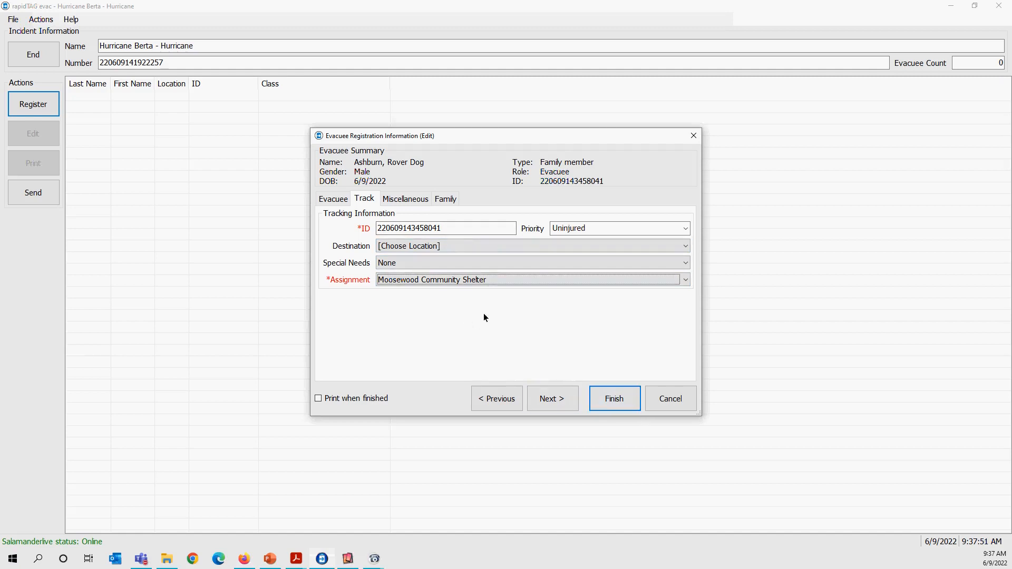
{"action": "left_click", "coordinate": [446, 198]}
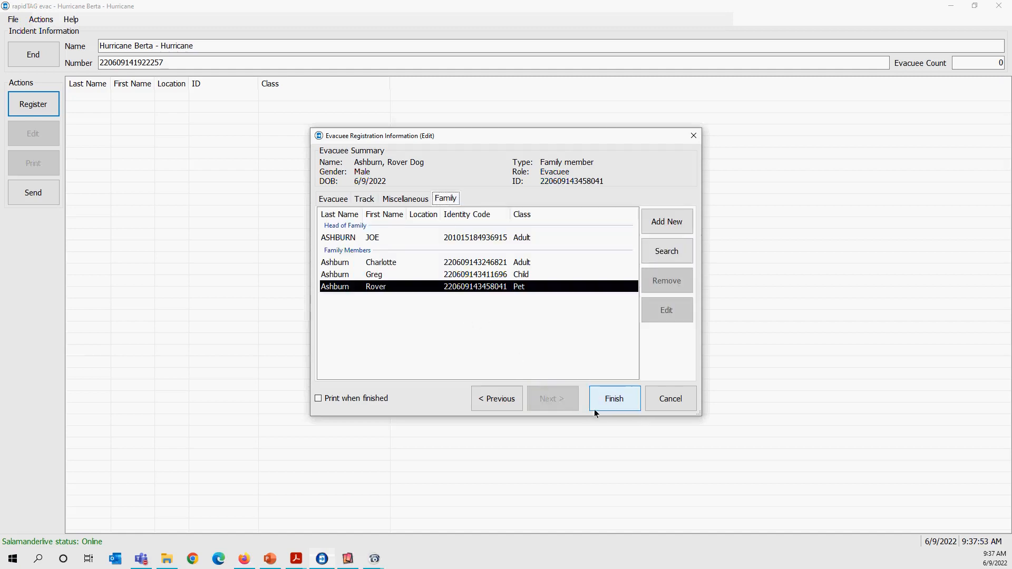
{"action": "left_click", "coordinate": [609, 404]}
{"action": "left_click", "coordinate": [44, 21]}
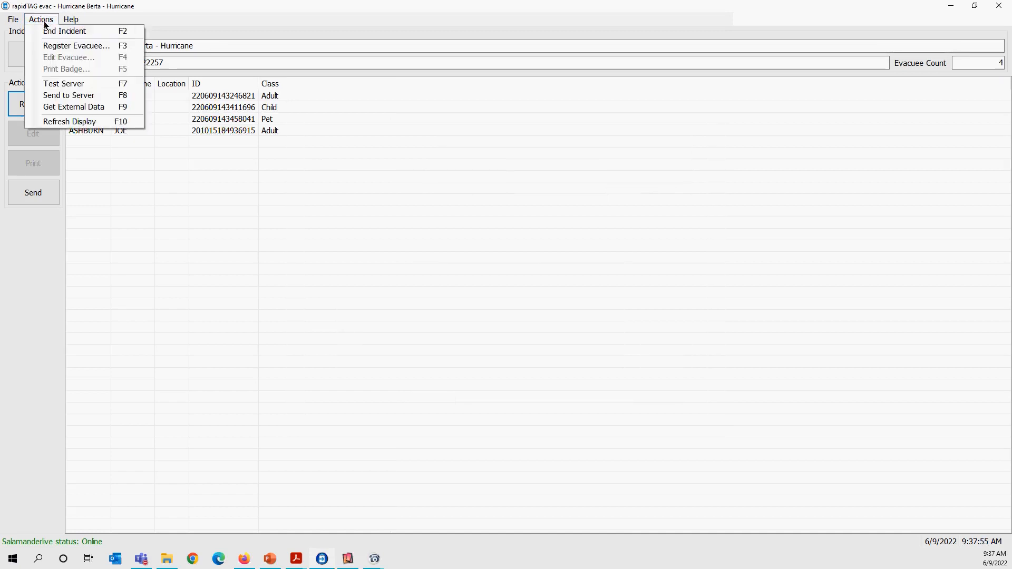
{"action": "left_click", "coordinate": [75, 107]}
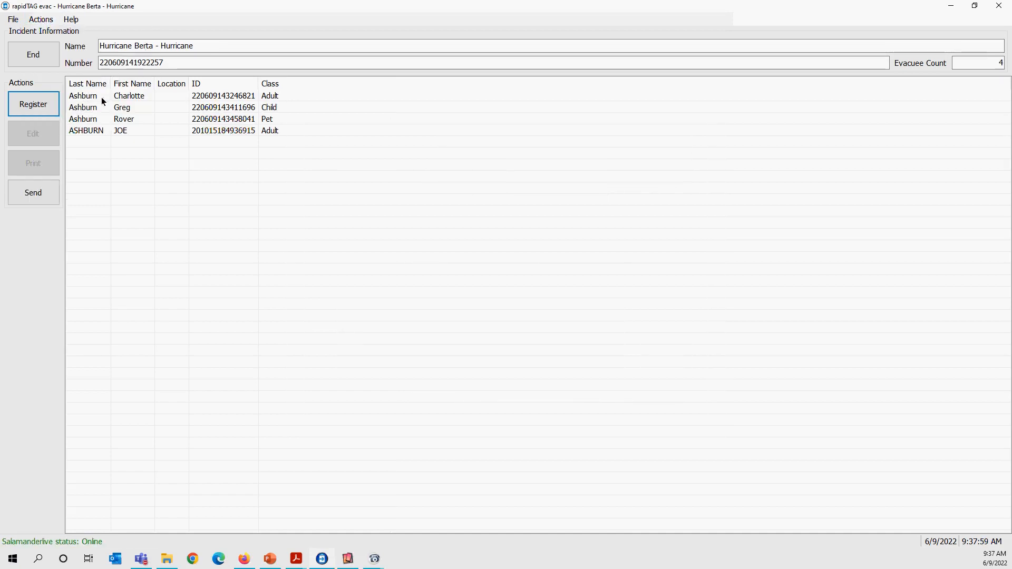
Edit Rover's record to set the assignment to ANIMAL SHELTER and save the change.
{"action": "left_click", "coordinate": [126, 119]}
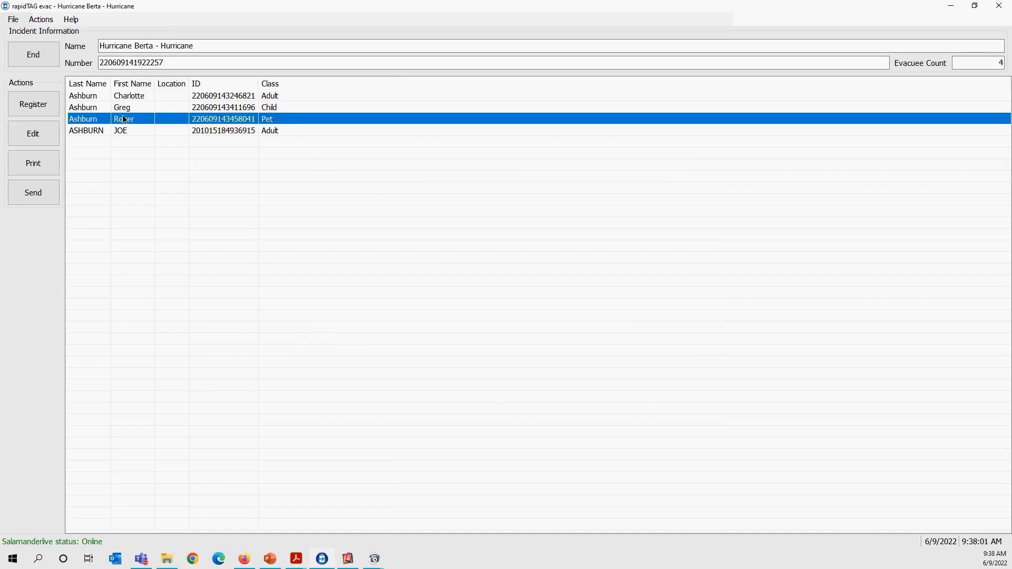
{"action": "left_click", "coordinate": [48, 133]}
{"action": "left_click", "coordinate": [370, 199]}
{"action": "left_click", "coordinate": [428, 280]}
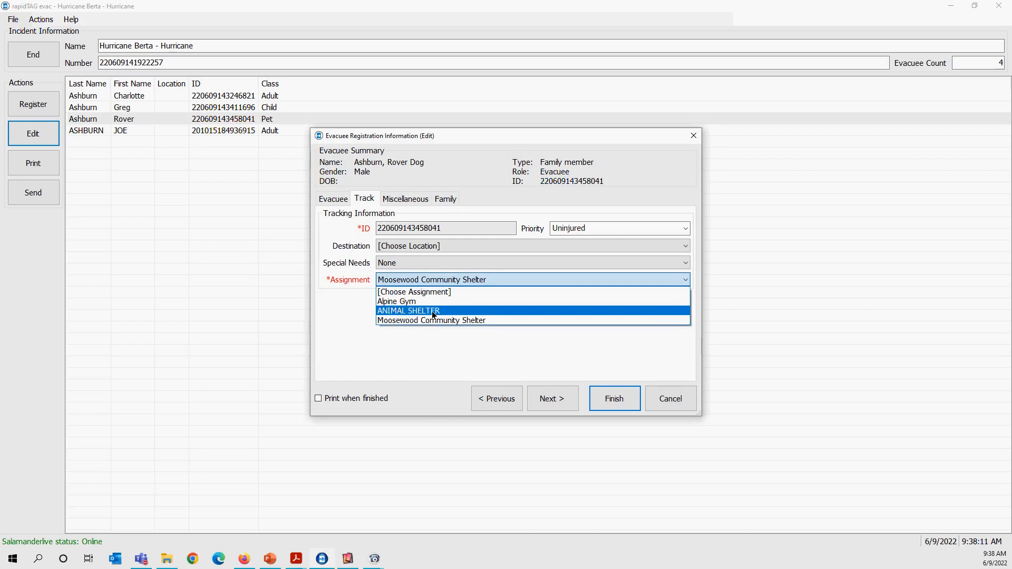
{"action": "left_click", "coordinate": [431, 311]}
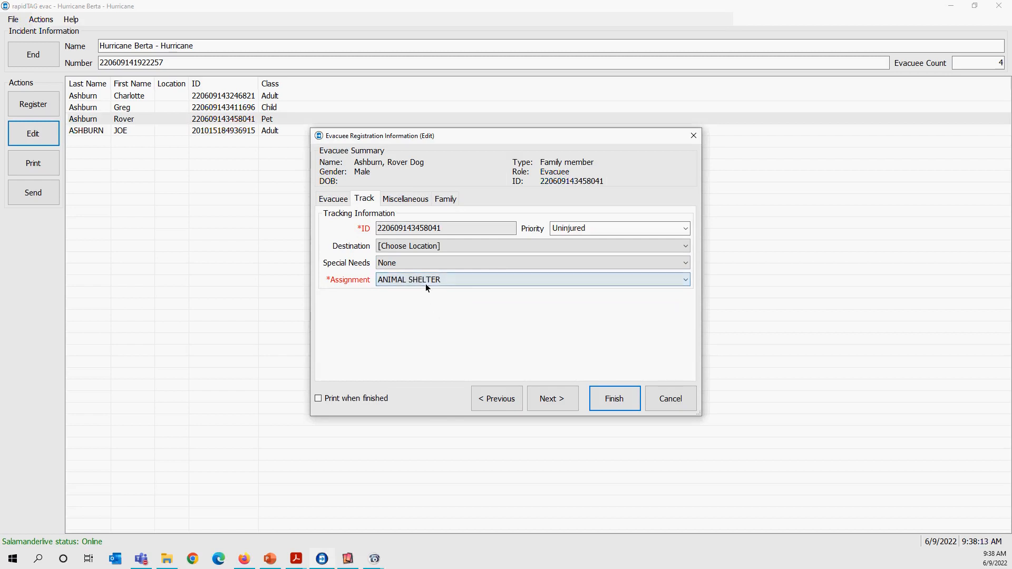
{"action": "left_click", "coordinate": [624, 403]}
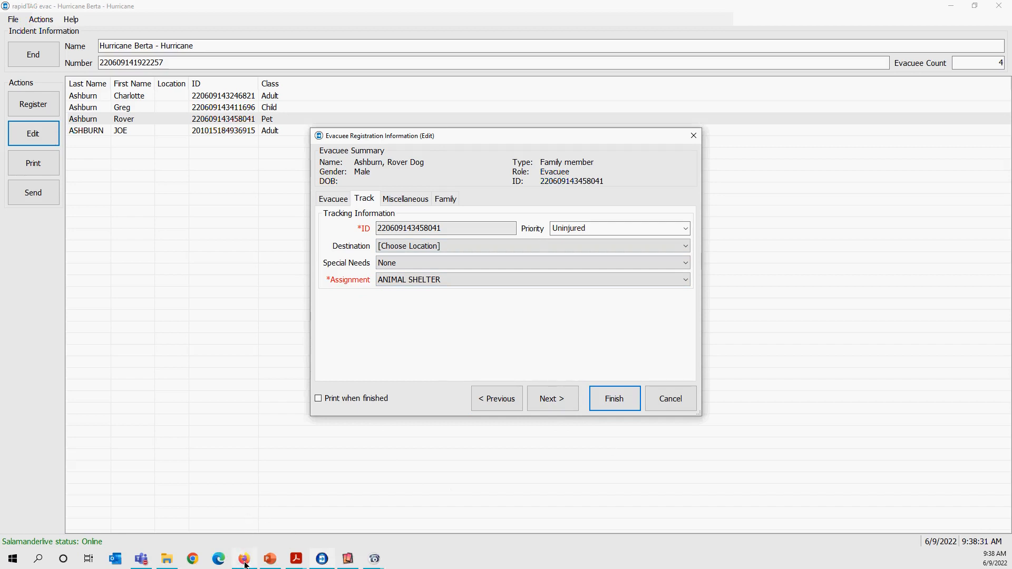
{"action": "mouse_move", "coordinate": [245, 563]}
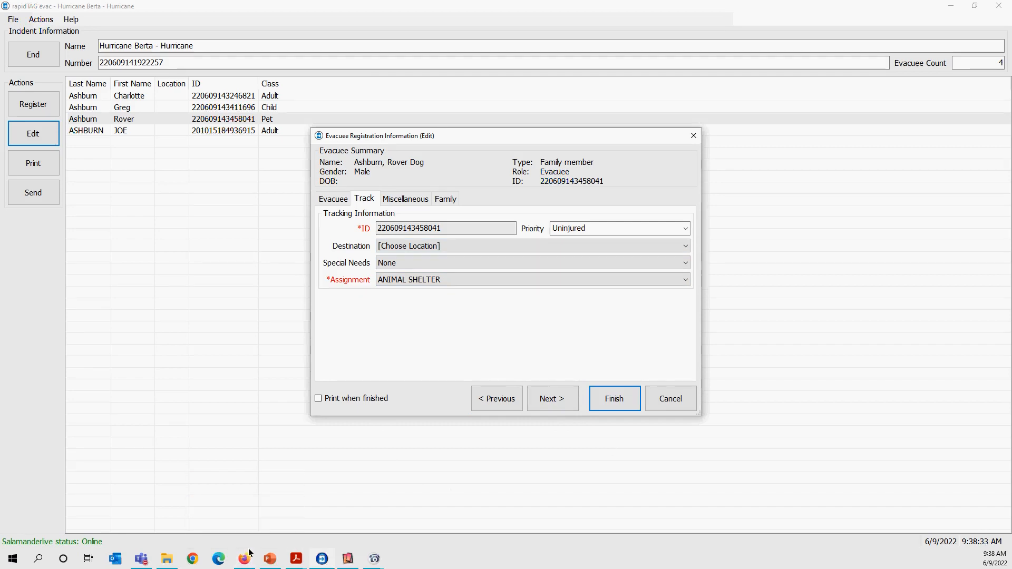
{"action": "left_click", "coordinate": [430, 283]}
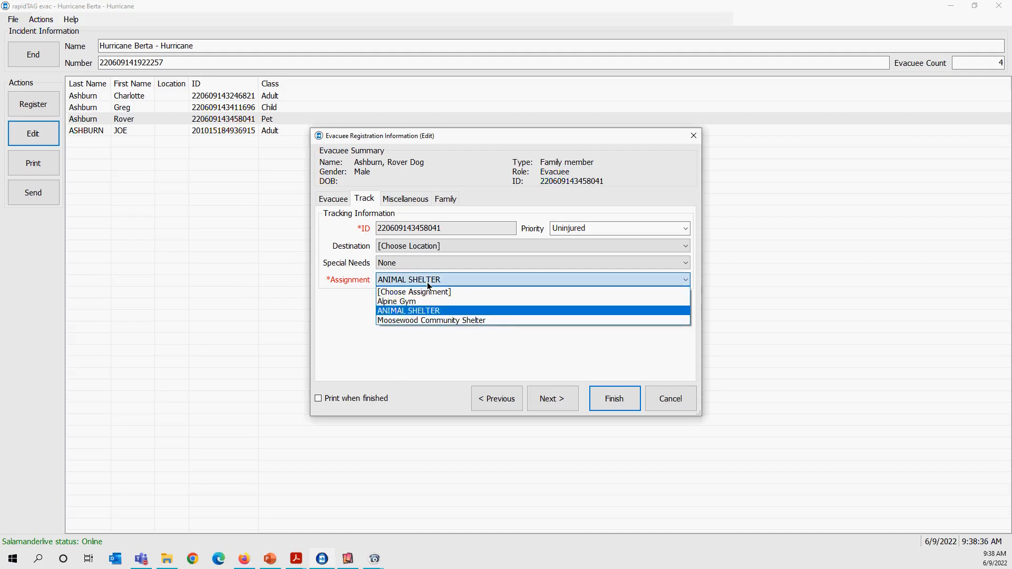
{"action": "left_click", "coordinate": [424, 313]}
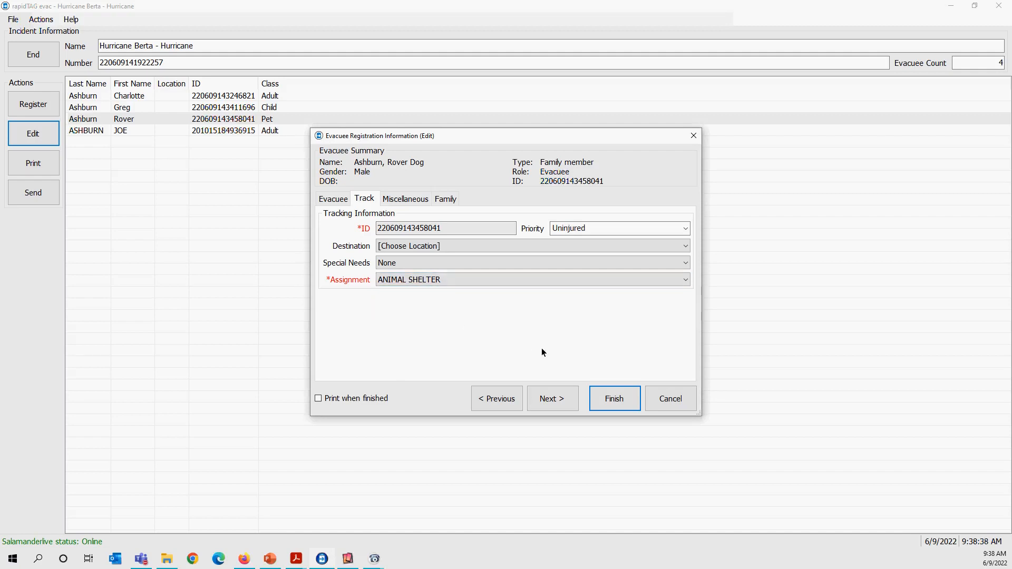
{"action": "left_click", "coordinate": [621, 400]}
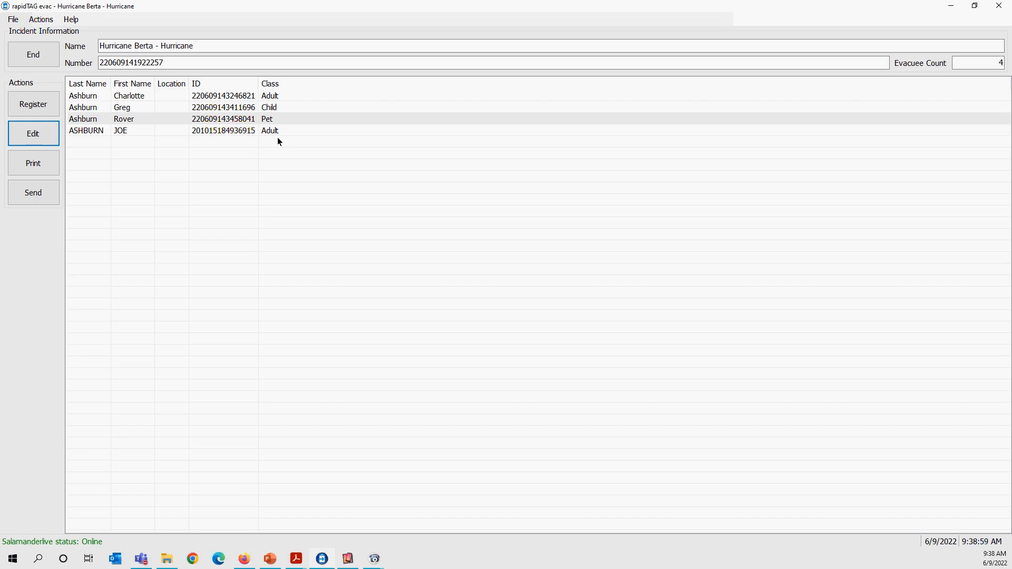
Start registering a new head of family and enter the evacuee's first and last name.
{"action": "left_click", "coordinate": [34, 104]}
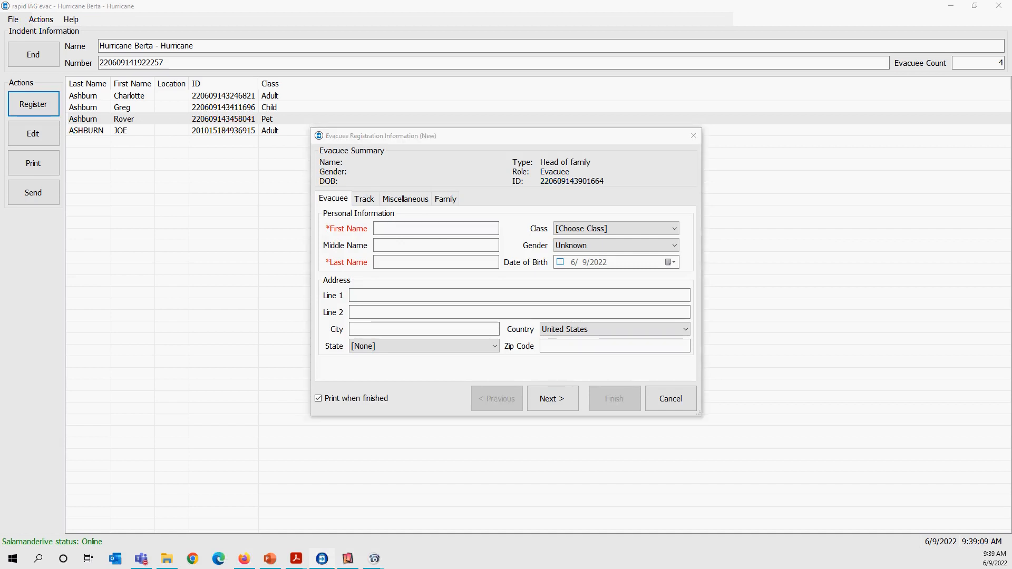
{"action": "key", "text": "alt+Tab"}
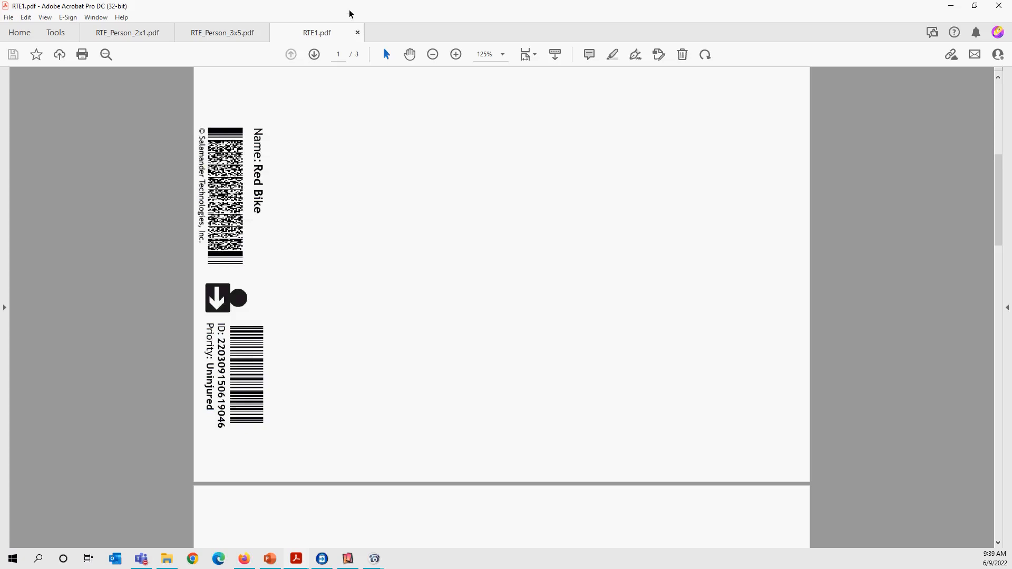
{"action": "left_click_drag", "start_coordinate": [349, 9], "coordinate": [353, 9]}
{"action": "key", "text": "alt+Tab"}
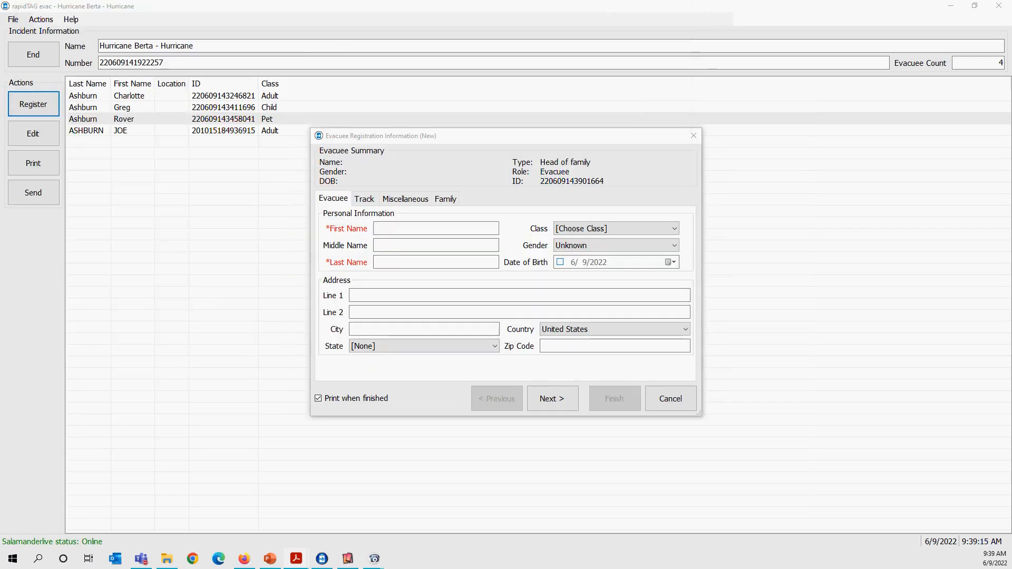
{"action": "left_click", "coordinate": [417, 230]}
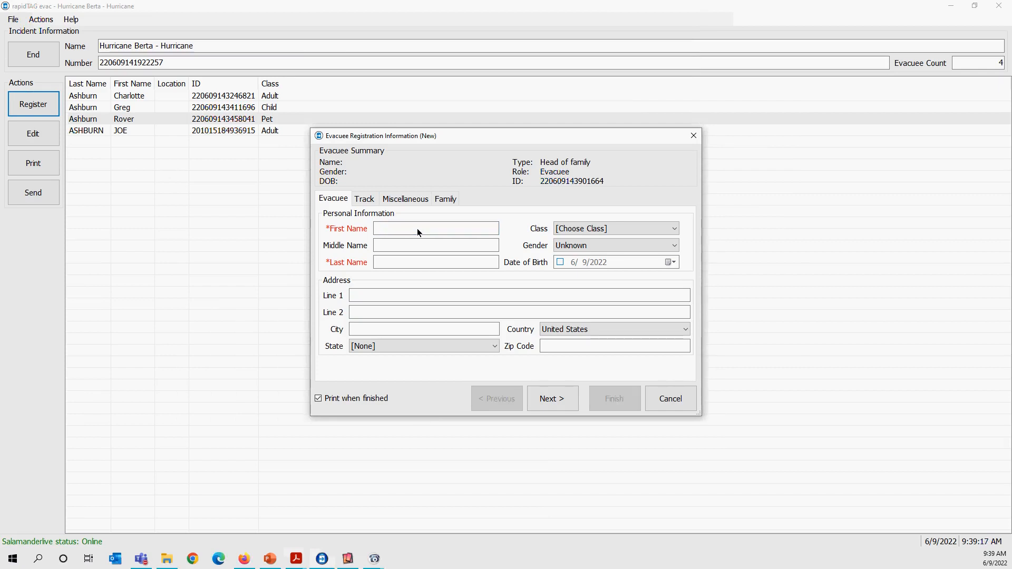
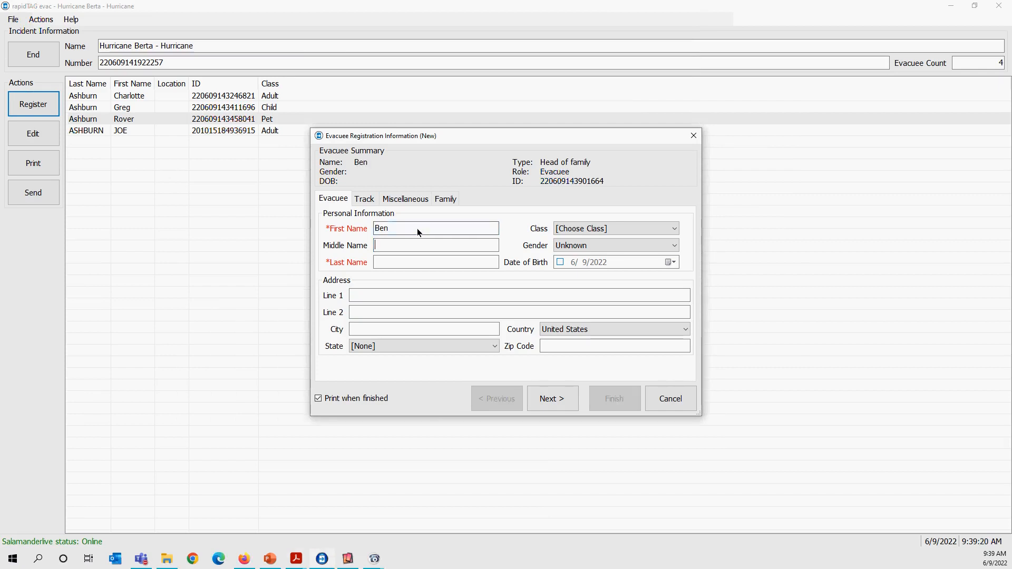
{"action": "key", "text": "Tab"}
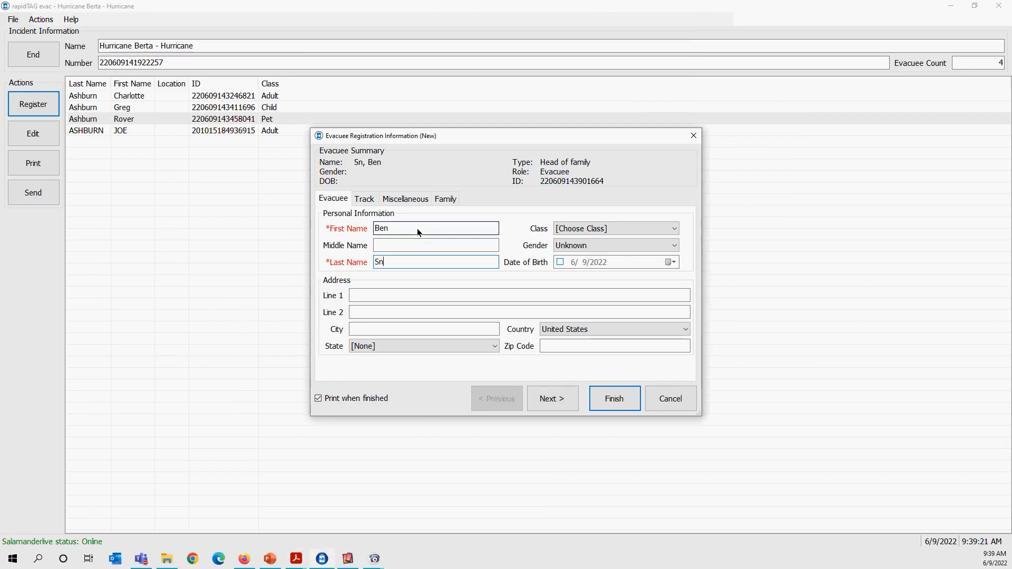
Set the new head of family's class to Adult and gender to Male.
{"action": "left_click", "coordinate": [571, 229]}
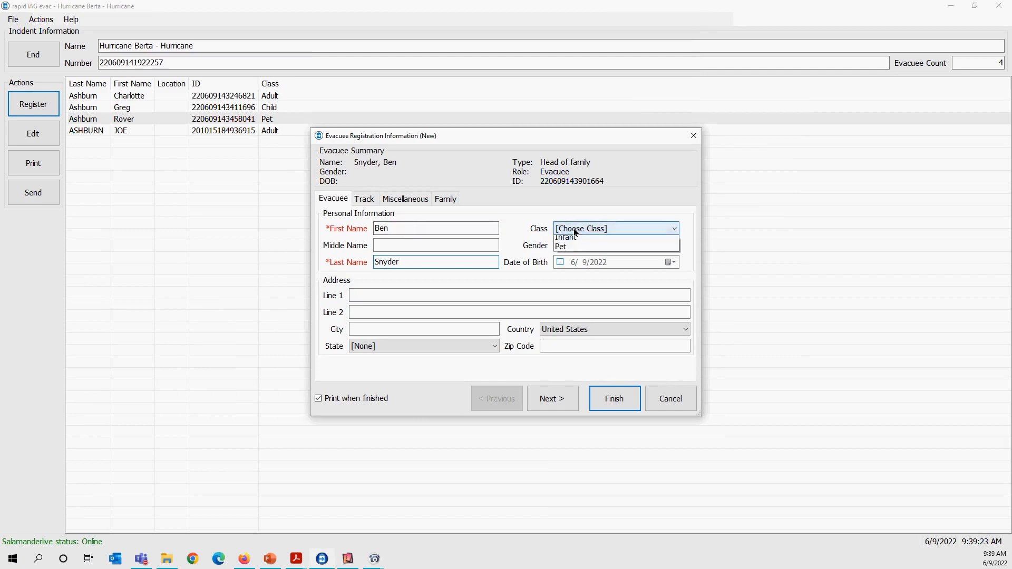
{"action": "left_click", "coordinate": [575, 247]}
{"action": "left_click", "coordinate": [578, 251]}
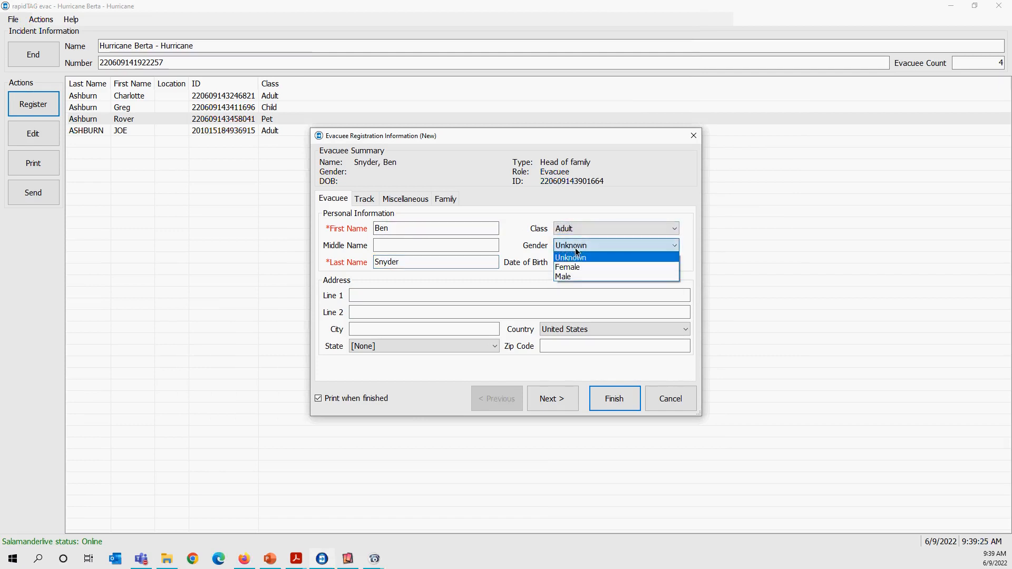
{"action": "left_click", "coordinate": [574, 274]}
Enter the evacuee's street address in address line 1 and the phone number in line 2.
{"action": "left_click", "coordinate": [442, 297]}
{"action": "type", "text": "123 Main St"}
{"action": "key", "text": "Tab"}
{"action": "key", "text": "Tab"}
{"action": "left_click", "coordinate": [451, 312]}
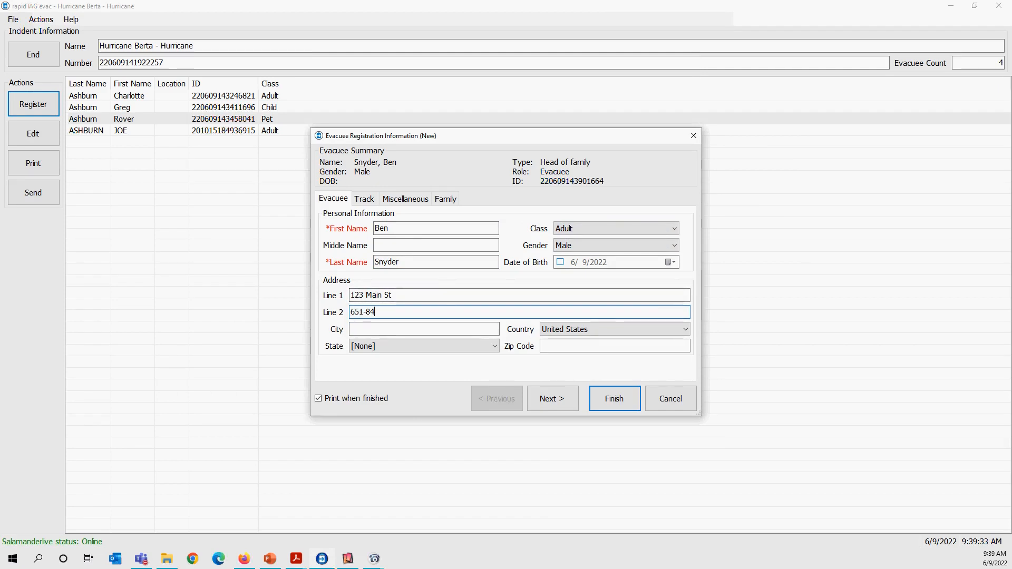
Fill in the city, state and zip code of the evacuee's address.
{"action": "left_click", "coordinate": [416, 328]}
{"action": "type", "text": "M"}
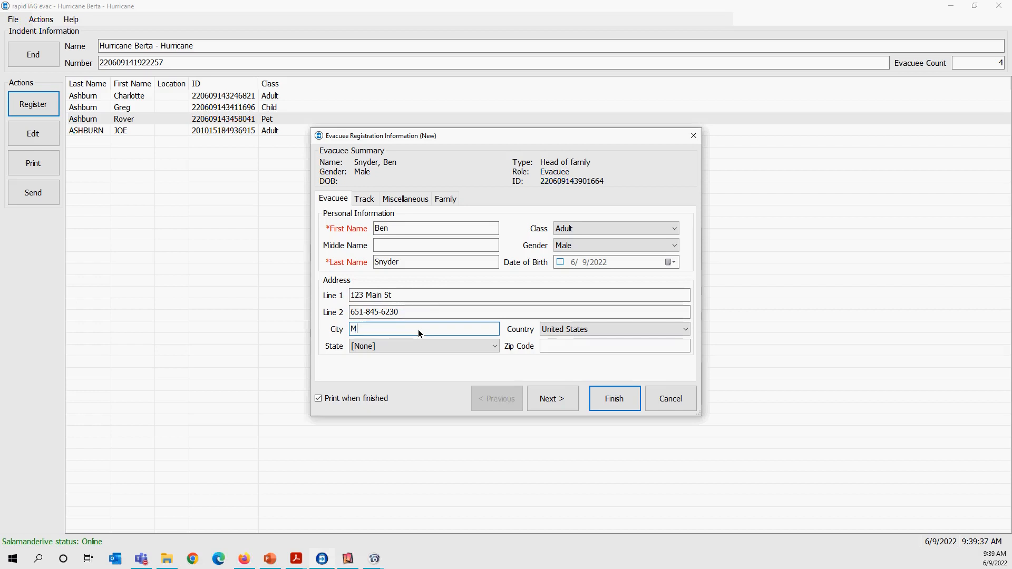
{"action": "type", "text": "oosewood"}
{"action": "key", "text": "Tab"}
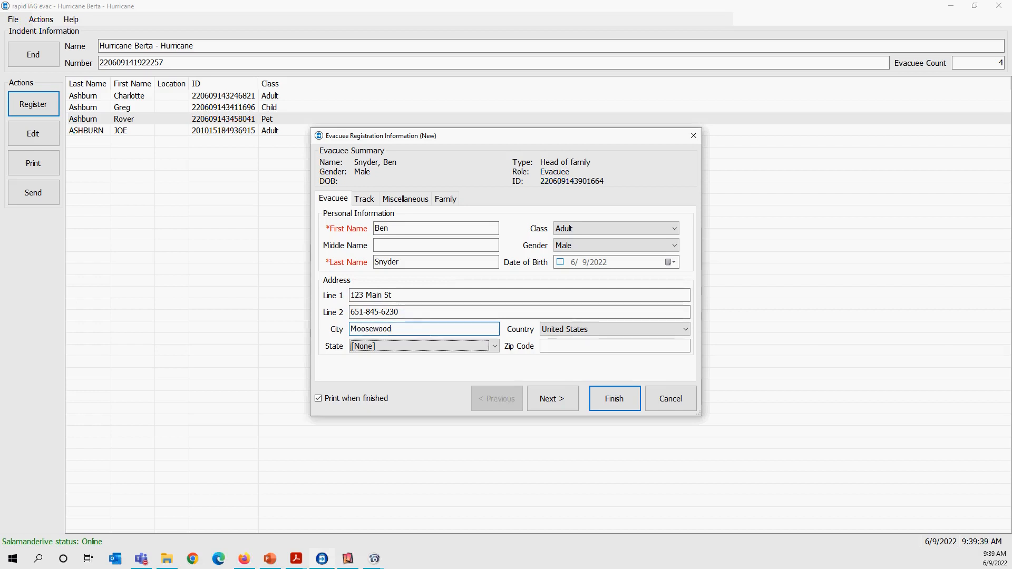
{"action": "key", "text": "Down"}
{"action": "key", "text": "Down"}
{"action": "key", "text": "Tab"}
{"action": "type", "text": "95123"}
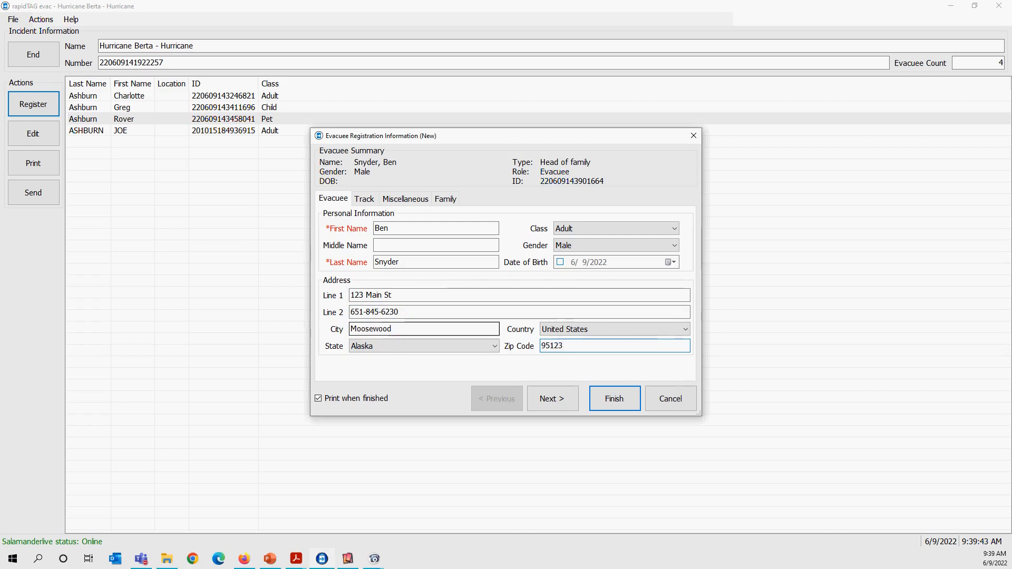
Review the tracking and family details, finish the head of family's registration, and cancel printing the evacuee badge.
{"action": "left_click", "coordinate": [364, 199]}
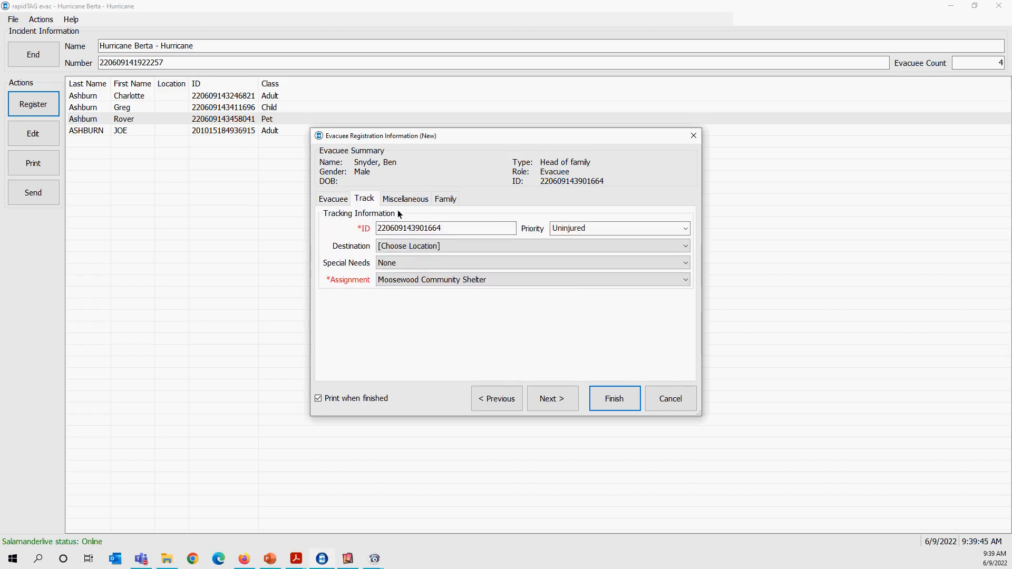
{"action": "left_click", "coordinate": [443, 200]}
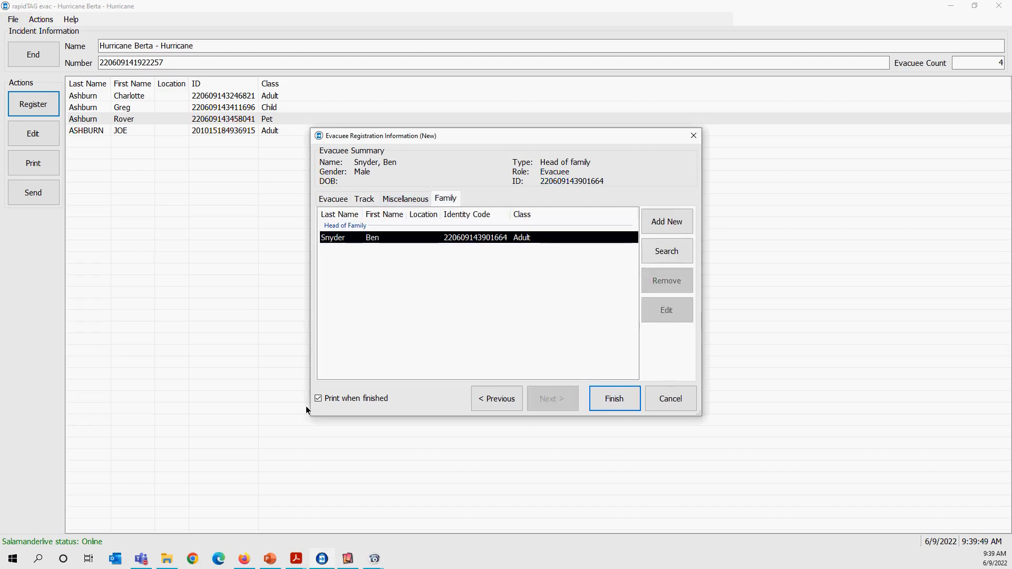
{"action": "left_click", "coordinate": [318, 398]}
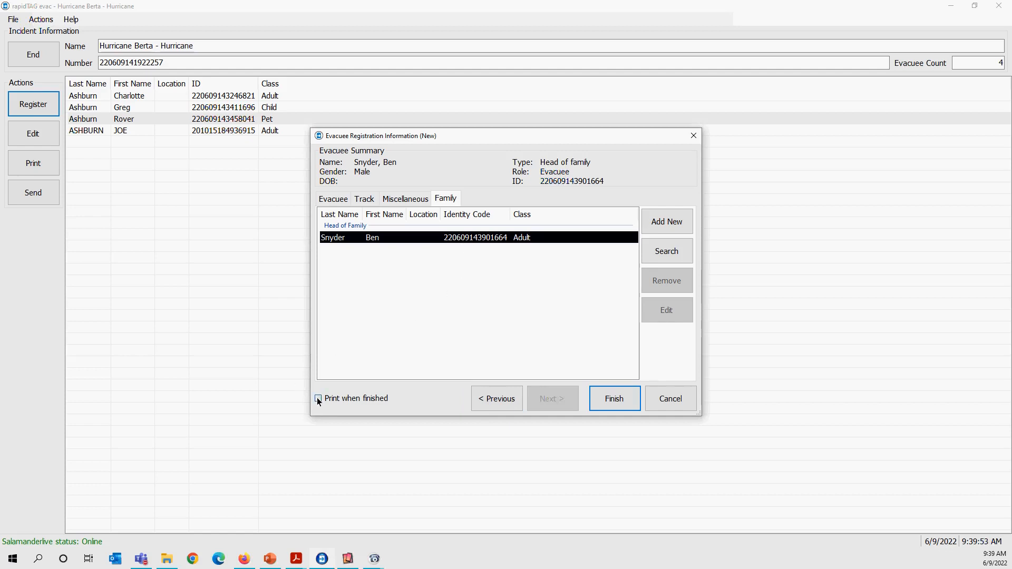
{"action": "left_click", "coordinate": [603, 403]}
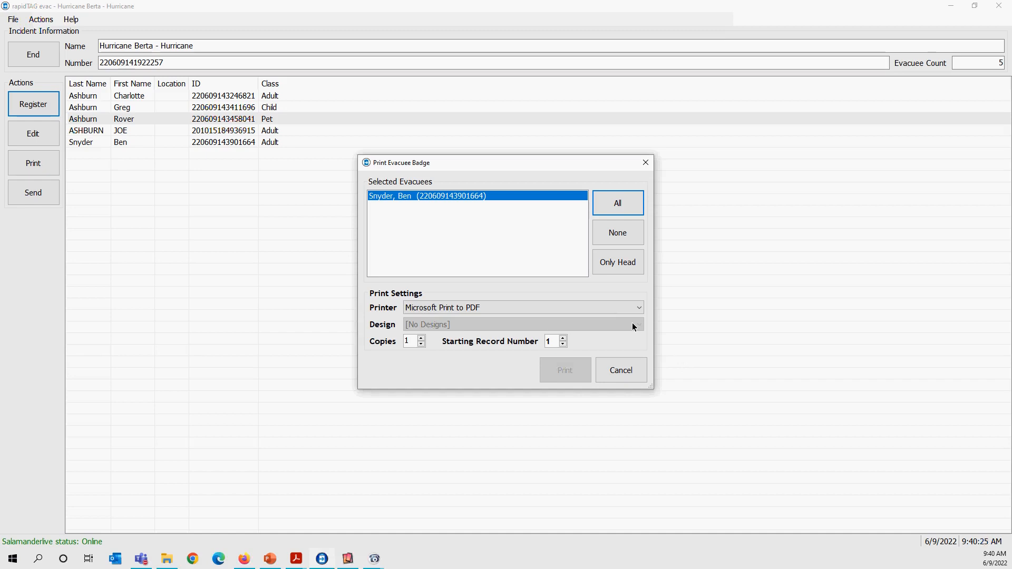
{"action": "left_click", "coordinate": [633, 375]}
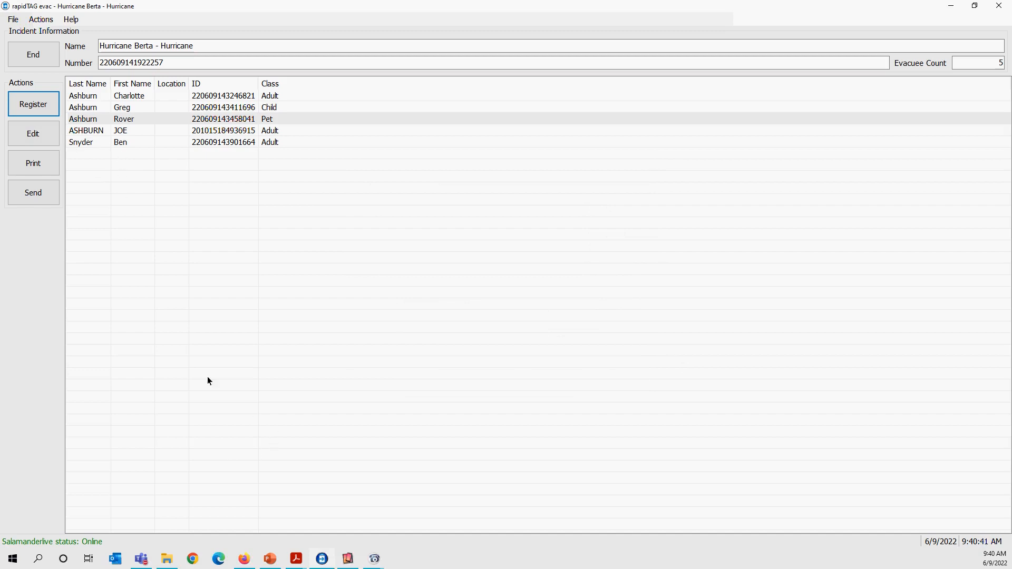
Edit the newly registered head of family's record to add a new family member, entering that member's first and last name.
{"action": "left_click", "coordinate": [126, 143]}
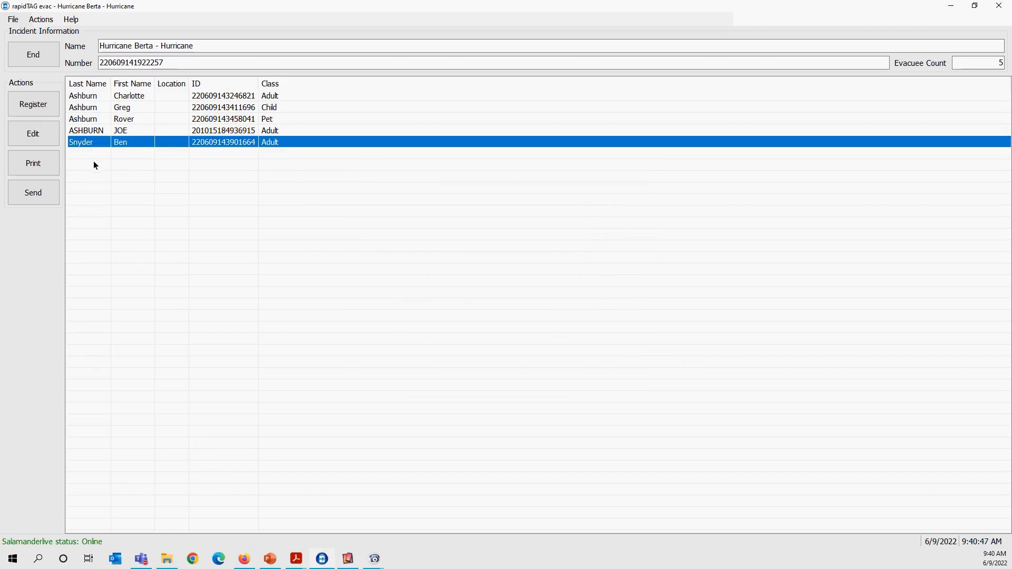
{"action": "left_click", "coordinate": [43, 136]}
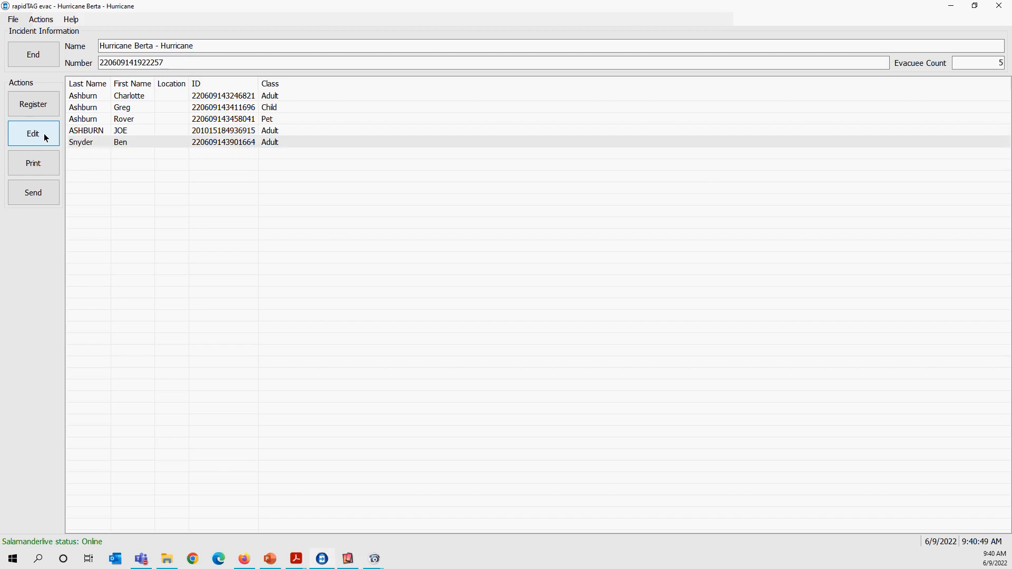
{"action": "left_click", "coordinate": [444, 201]}
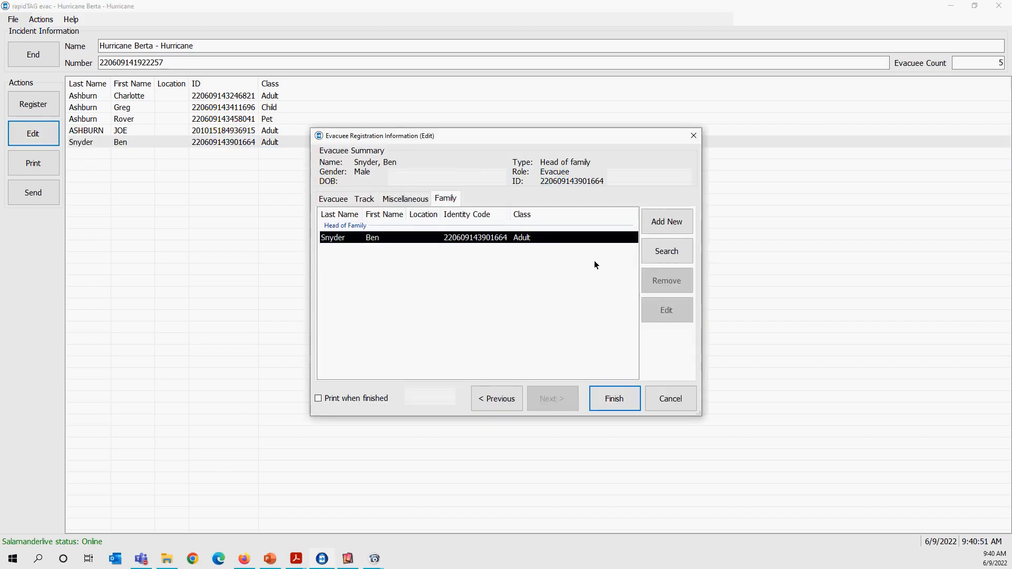
{"action": "left_click", "coordinate": [663, 226]}
{"action": "left_click", "coordinate": [430, 227]}
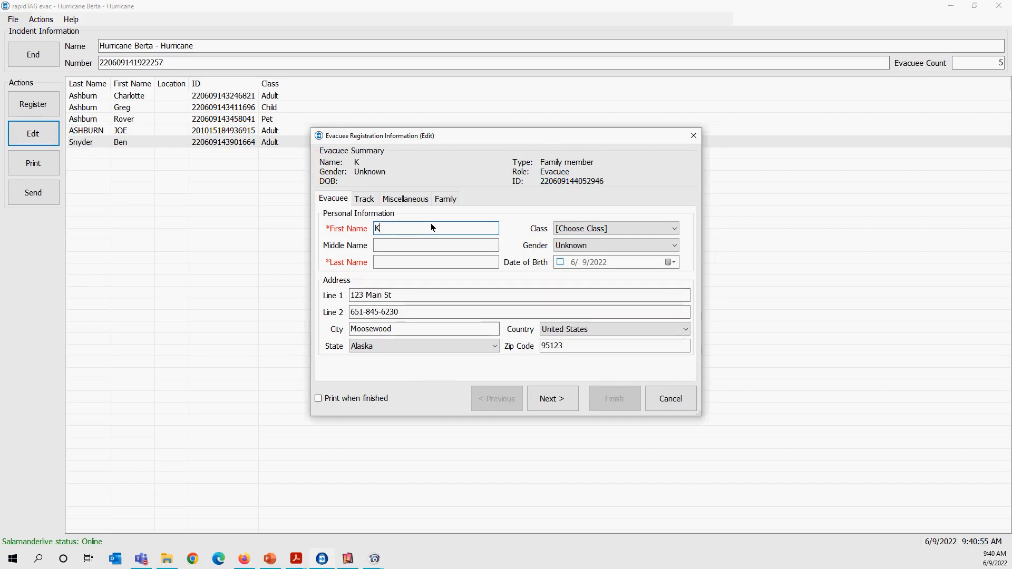
{"action": "key", "text": "Tab"}
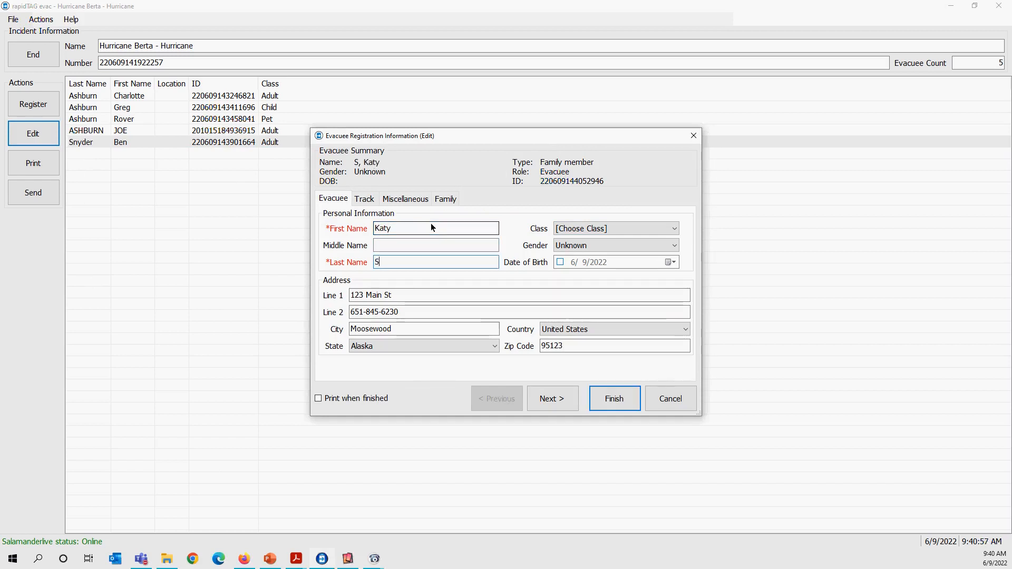
Set the family member's class to Adult and gender to Female, and enter their own phone number in address line 2.
{"action": "left_click", "coordinate": [585, 228]}
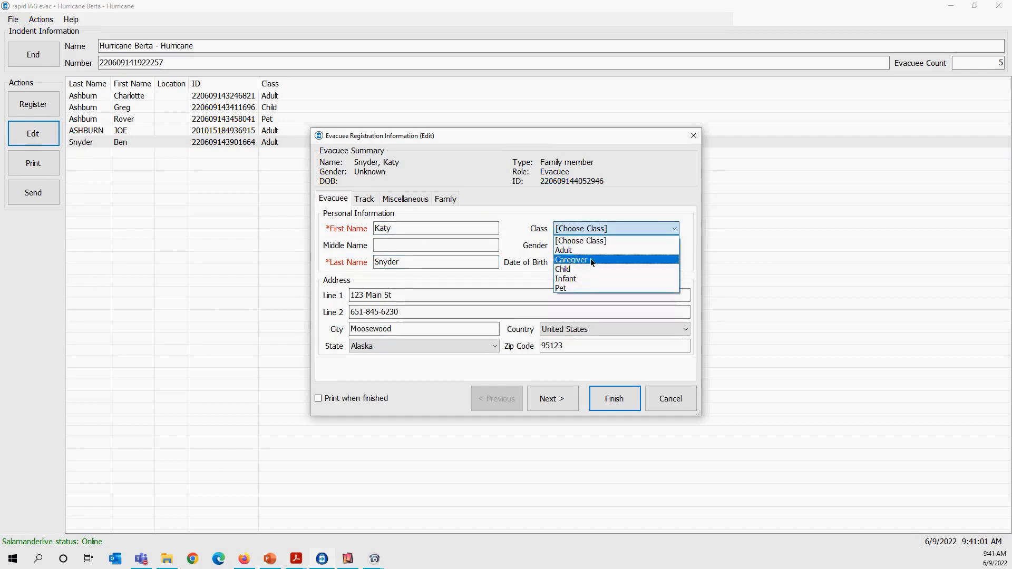
{"action": "left_click", "coordinate": [596, 251]}
{"action": "left_click", "coordinate": [593, 247]}
{"action": "left_click", "coordinate": [588, 265]}
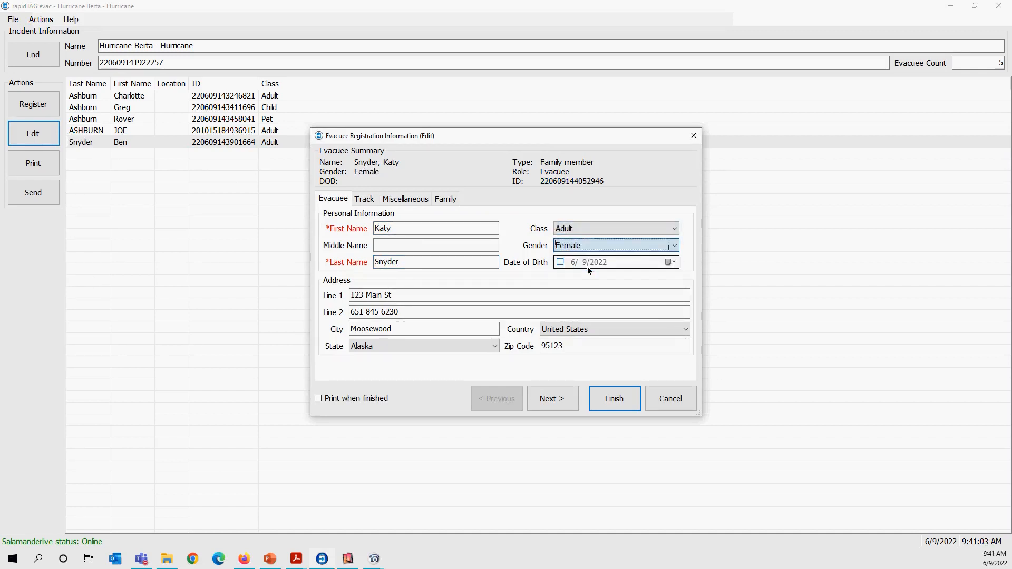
{"action": "left_click_drag", "start_coordinate": [365, 312], "coordinate": [414, 317]}
{"action": "type", "text": "652-8"}
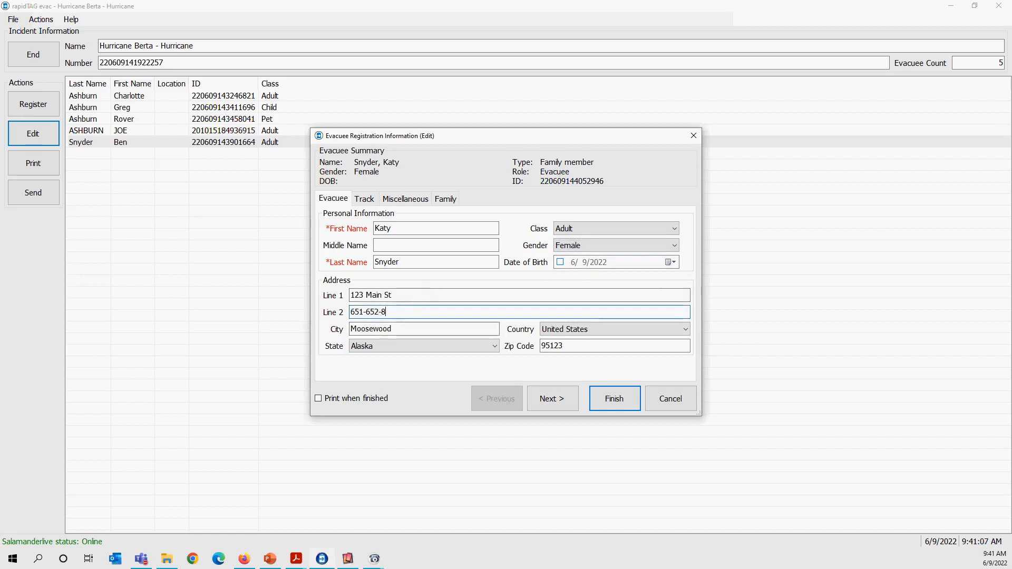
{"action": "type", "text": "475"}
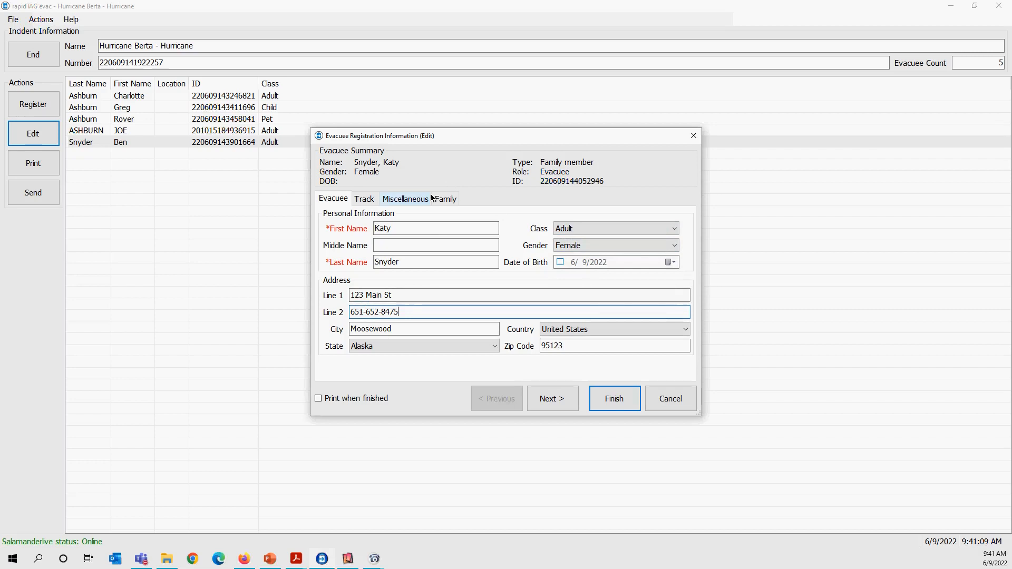
Check the family member's tracking information and family list, and finish the record to save the addition.
{"action": "left_click", "coordinate": [379, 201]}
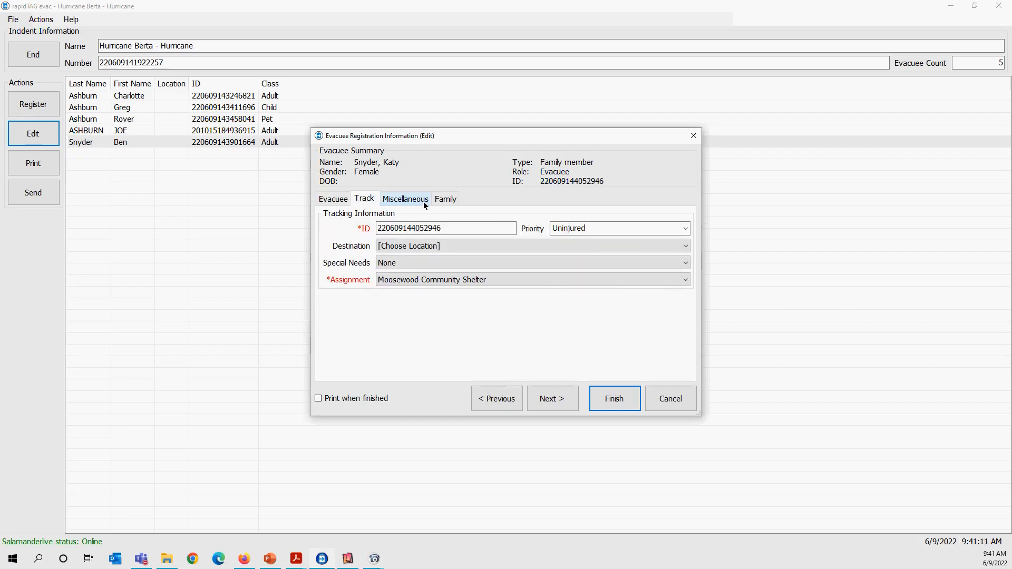
{"action": "left_click", "coordinate": [442, 200]}
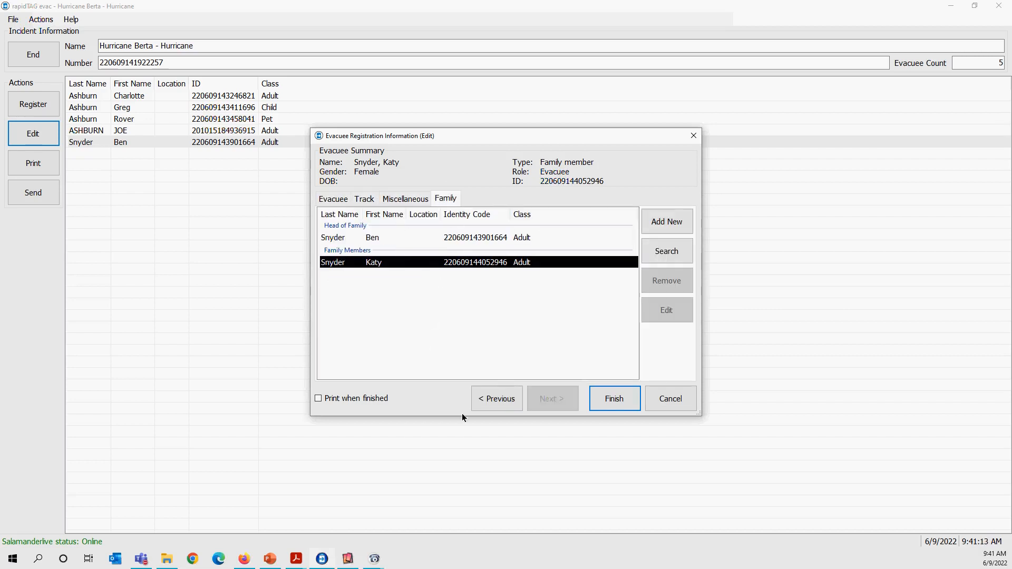
{"action": "left_click", "coordinate": [618, 404]}
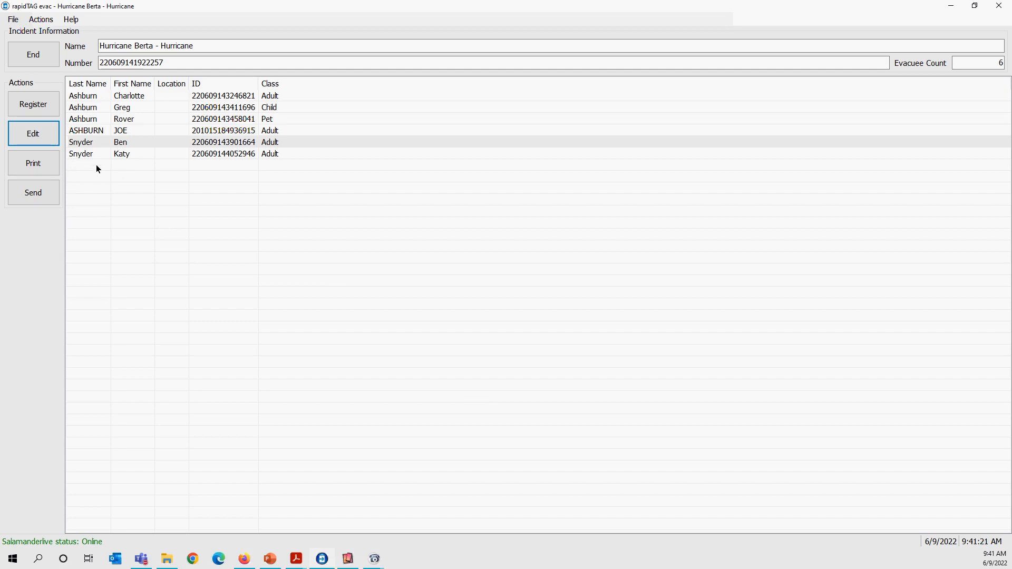
Start registering another evacuee as a separate head of family and enter the evacuee's first and last name.
{"action": "left_click", "coordinate": [44, 106]}
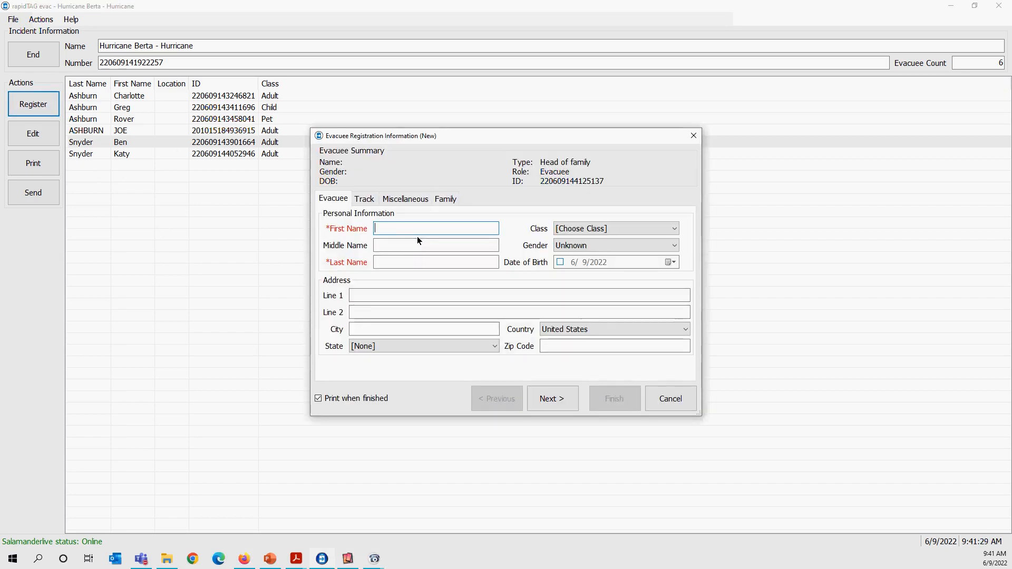
{"action": "key", "text": "Tab"}
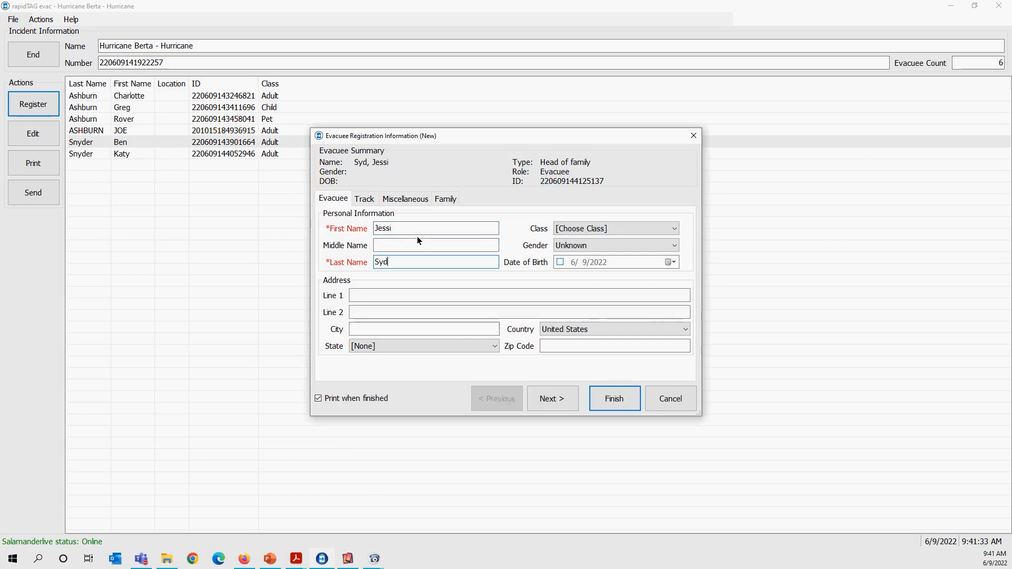
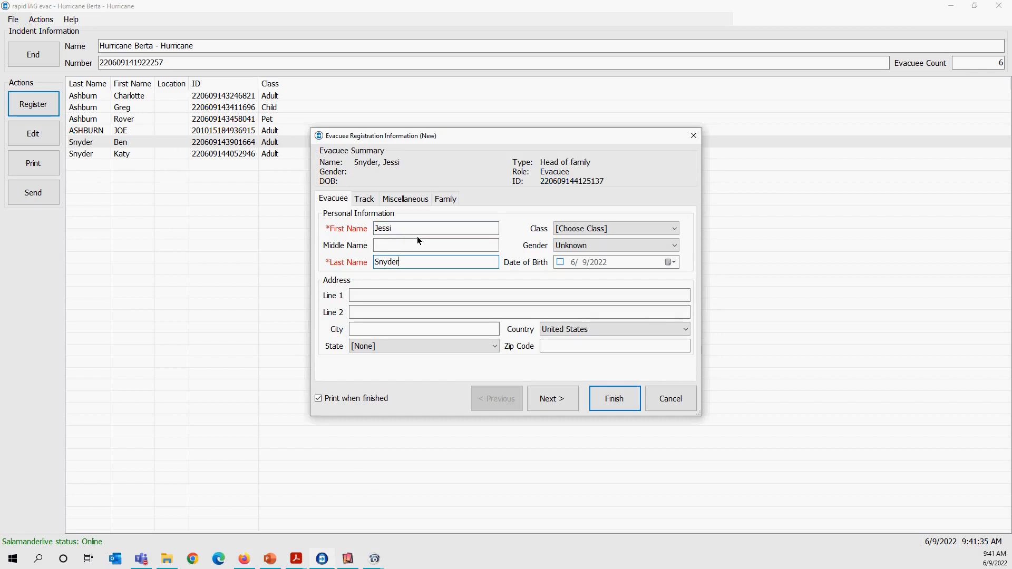
Set the separately registered evacuee's class to Adult and gender to Female.
{"action": "left_click", "coordinate": [614, 230]}
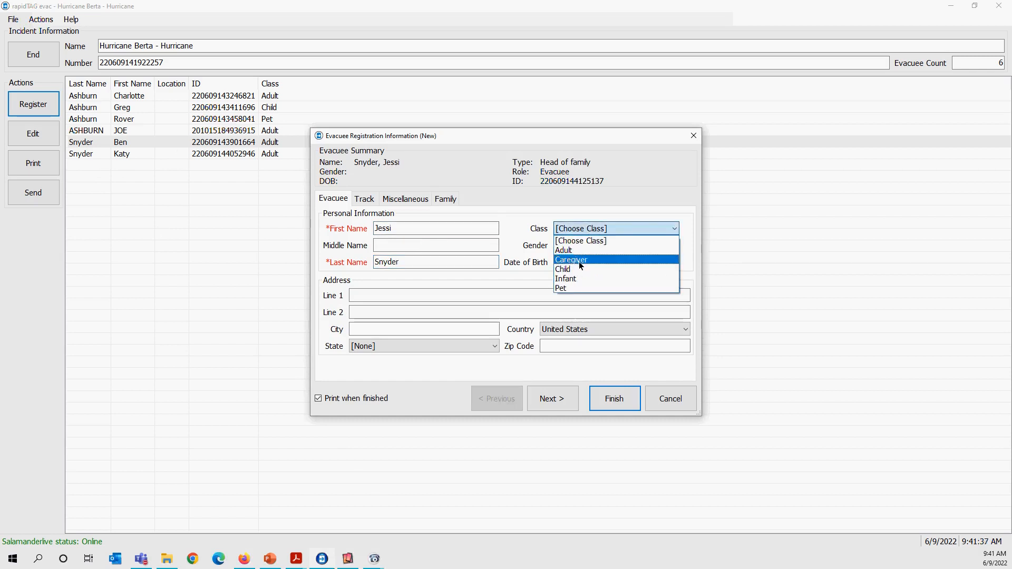
{"action": "left_click", "coordinate": [580, 251]}
{"action": "left_click", "coordinate": [580, 248]}
{"action": "left_click", "coordinate": [567, 267]}
Enter this evacuee's street address in line 1 and phone number in line 2.
{"action": "left_click", "coordinate": [422, 295]}
{"action": "type", "text": "123 Main St"}
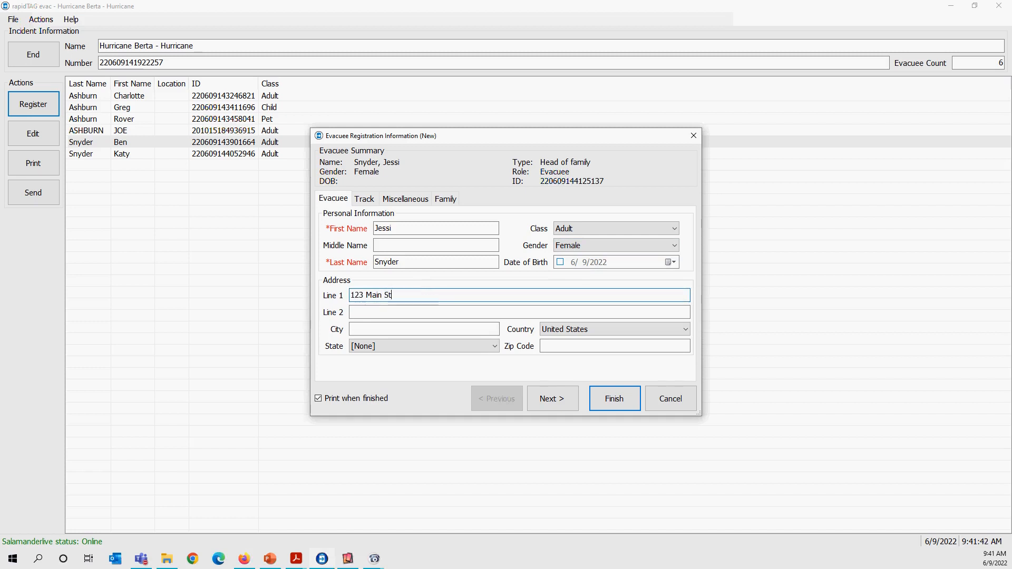
{"action": "key", "text": "Tab"}
Complete this evacuee's address with the city, state and zip code.
{"action": "left_click", "coordinate": [414, 328]}
{"action": "type", "text": "Moos"}
{"action": "type", "text": "e Lake"}
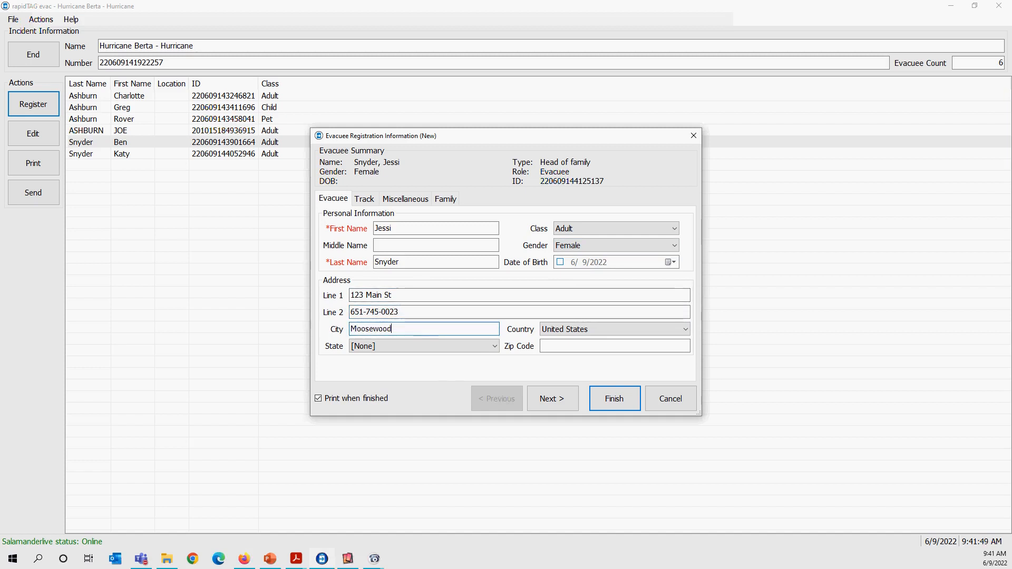
{"action": "left_click", "coordinate": [375, 347]}
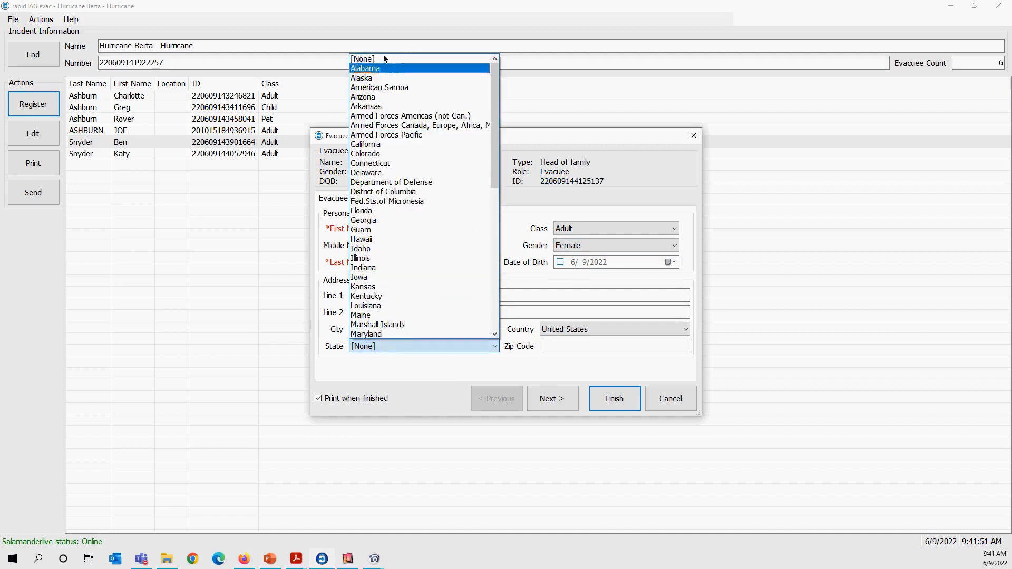
{"action": "left_click", "coordinate": [366, 79]}
{"action": "left_click", "coordinate": [545, 341]}
{"action": "type", "text": "95123"}
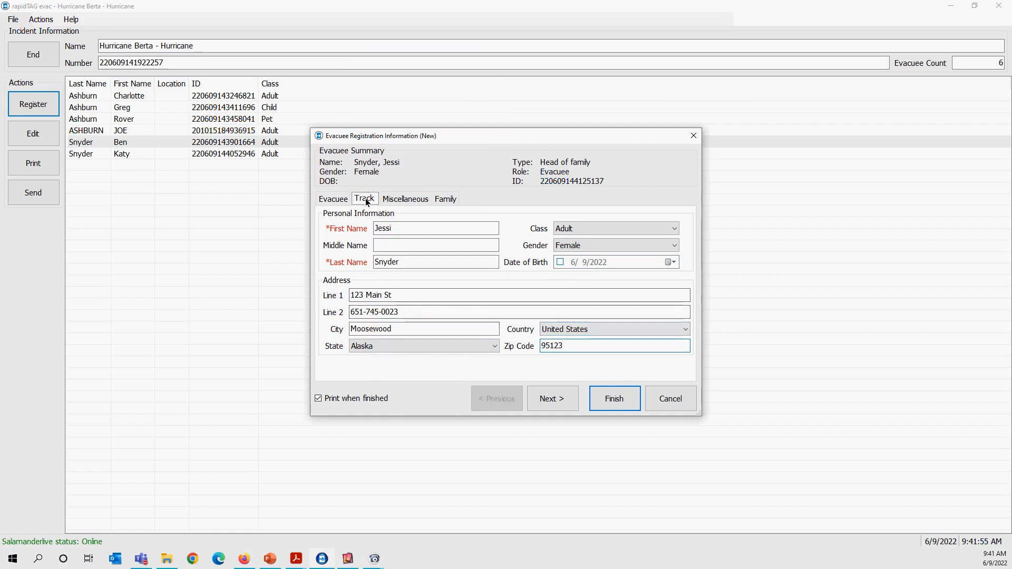
Look through the tracking, miscellaneous and family details, and finish the separate evacuee's registration.
{"action": "left_click", "coordinate": [364, 199]}
{"action": "left_click", "coordinate": [409, 199]}
{"action": "left_click", "coordinate": [446, 200]}
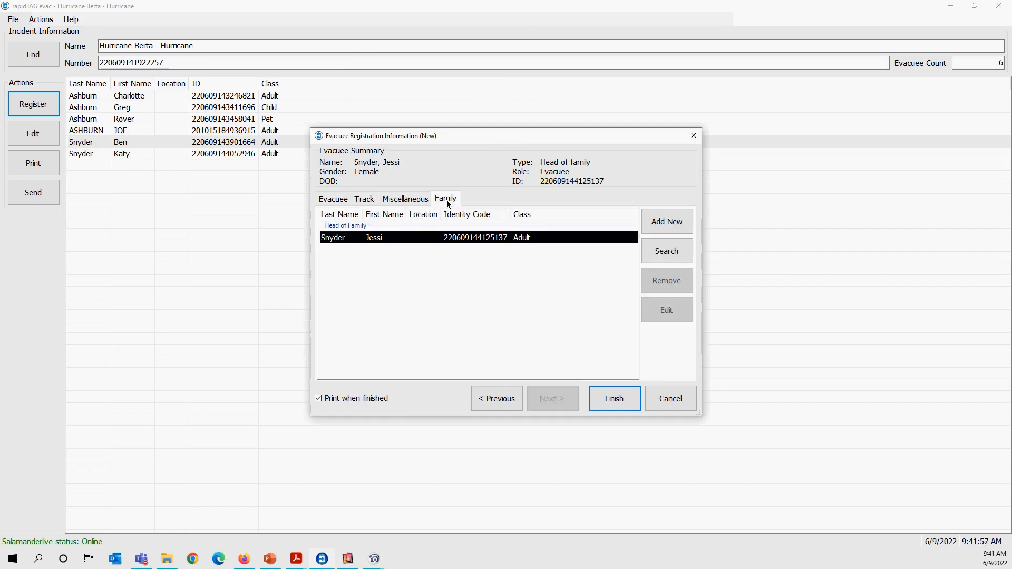
{"action": "left_click", "coordinate": [614, 405]}
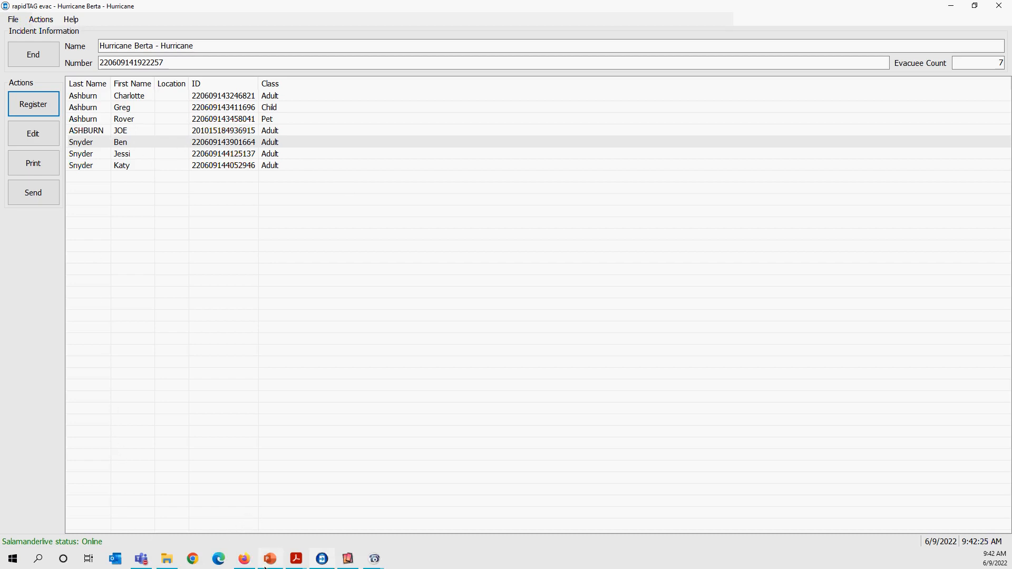
Open the family details of the adult male head of family in the second registered family for editing.
{"action": "mouse_move", "coordinate": [264, 566]}
{"action": "left_click", "coordinate": [125, 144]}
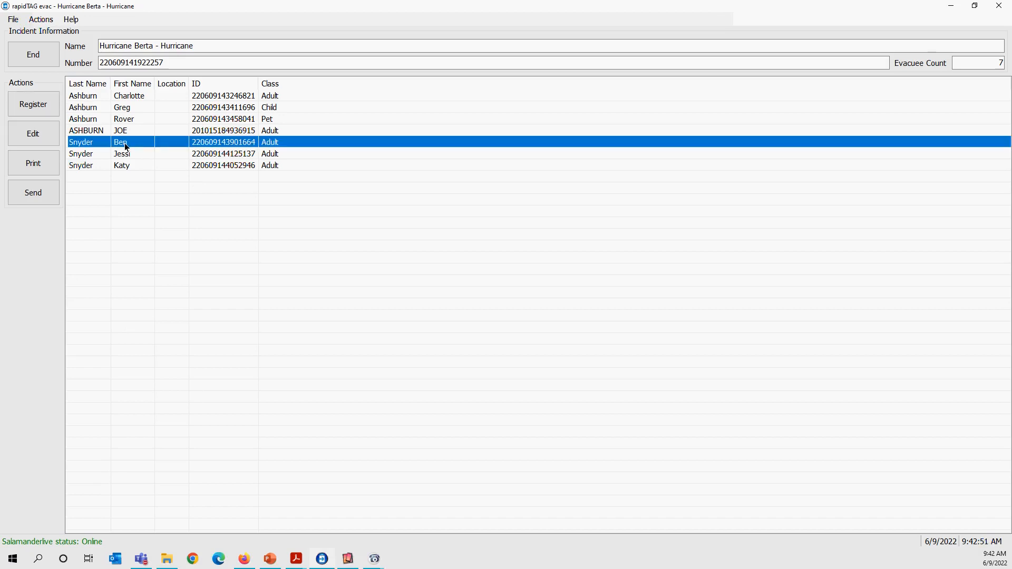
{"action": "left_click", "coordinate": [44, 139]}
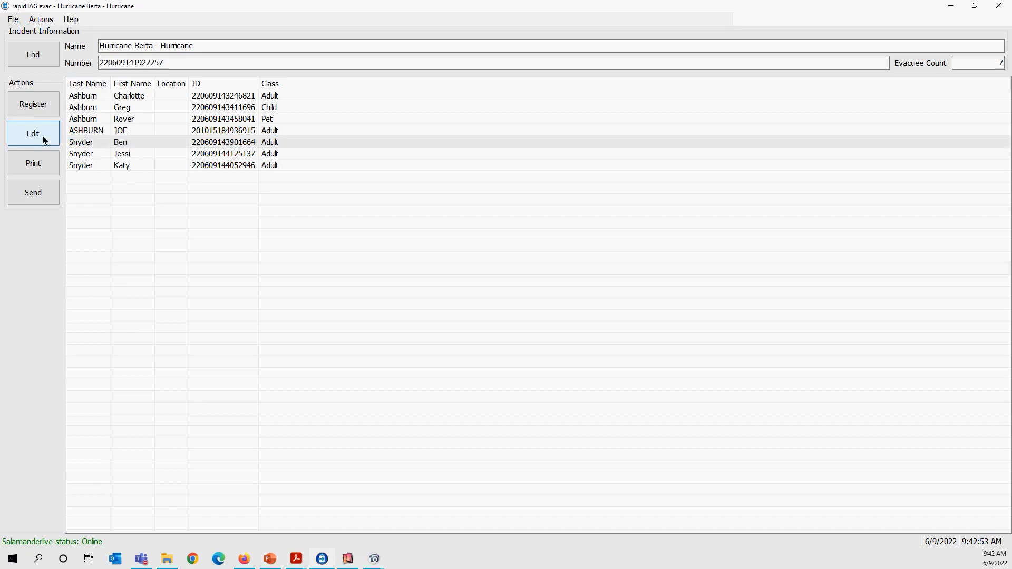
{"action": "left_click", "coordinate": [450, 198]}
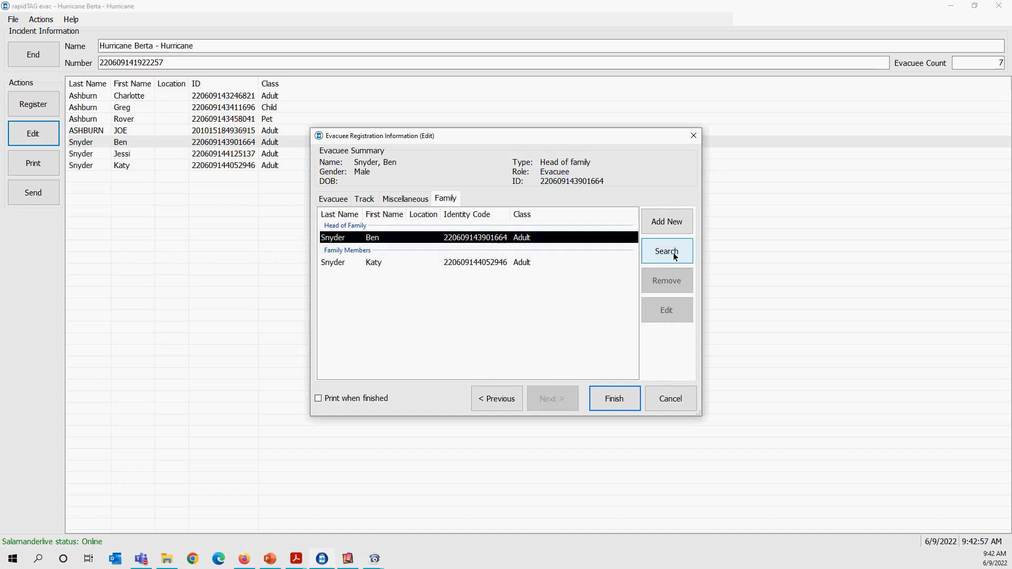
Find the separately registered evacuee by last name, add them to this family as an existing member, and finish the edit.
{"action": "left_click", "coordinate": [667, 251]}
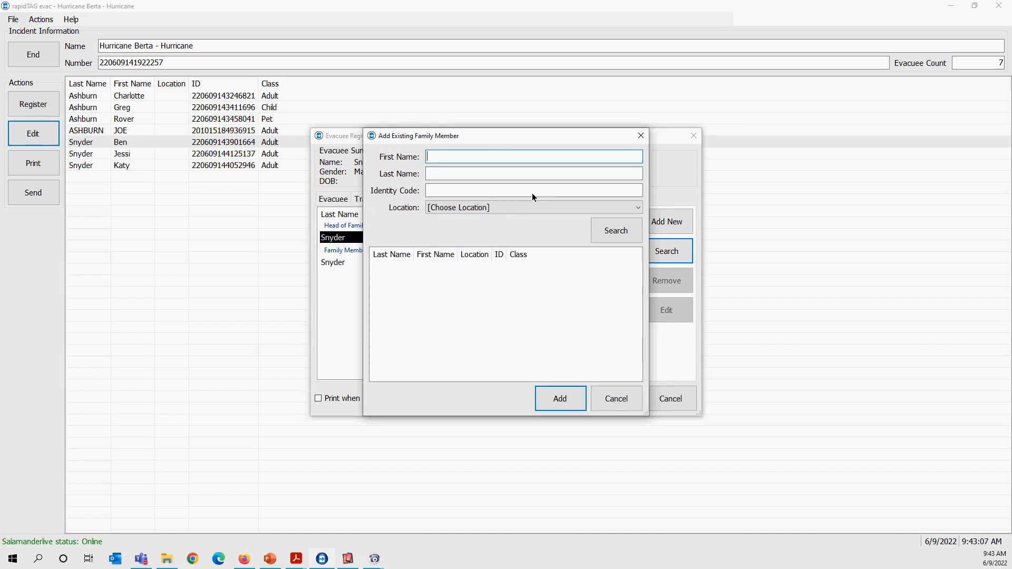
{"action": "left_click", "coordinate": [443, 174]}
{"action": "type", "text": "snyder"}
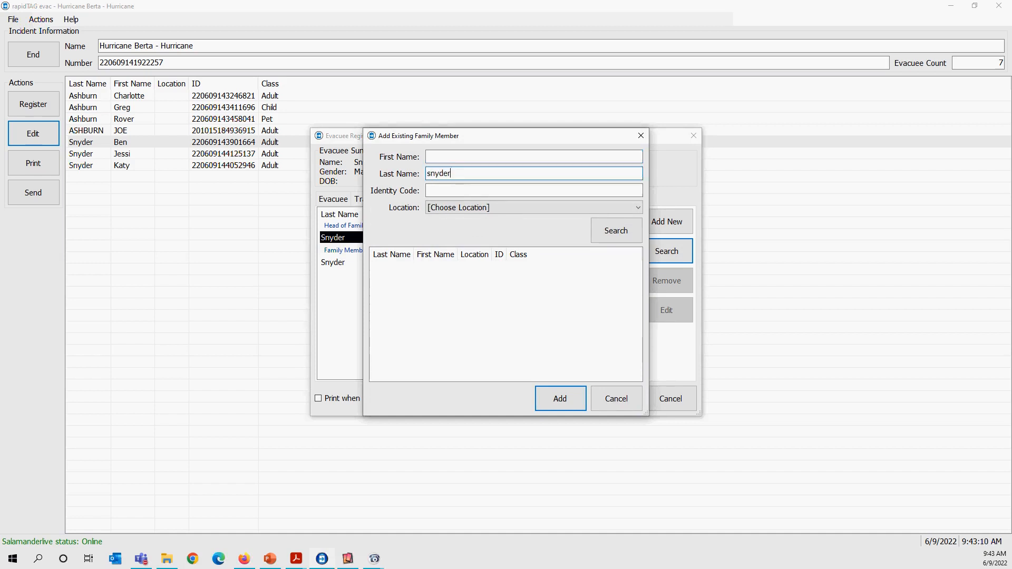
{"action": "left_click", "coordinate": [606, 236]}
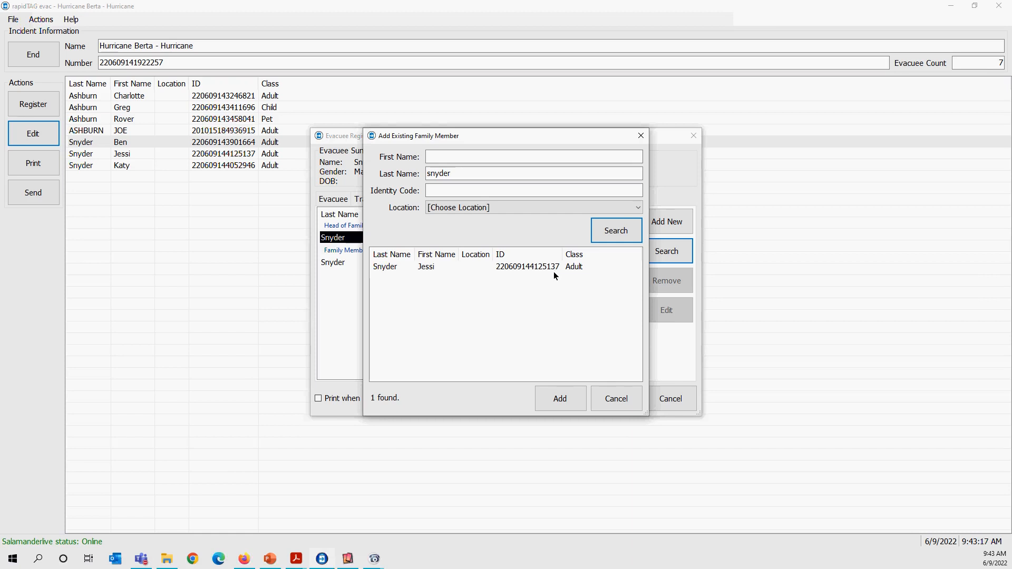
{"action": "left_click", "coordinate": [439, 267]}
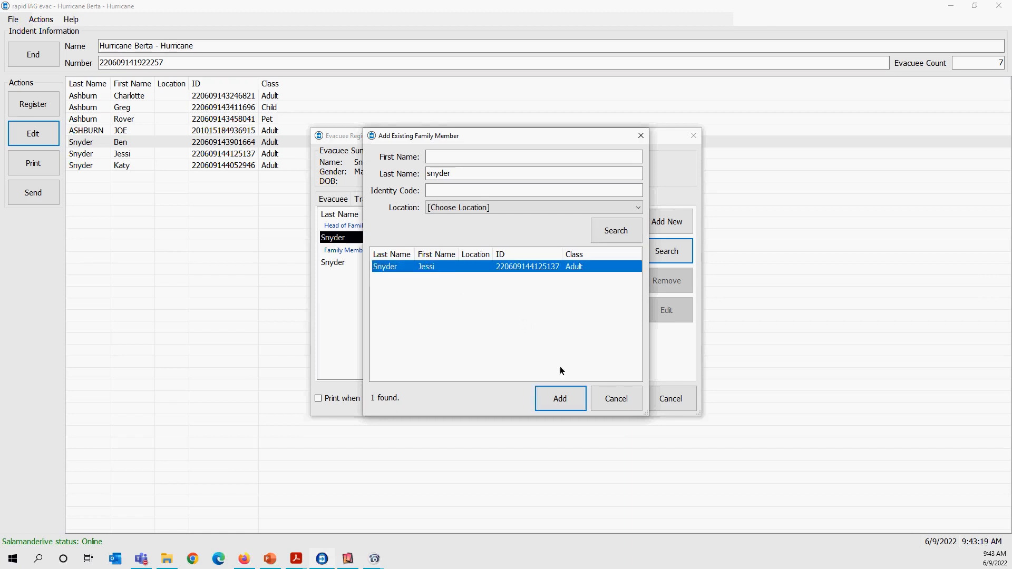
{"action": "left_click", "coordinate": [560, 399]}
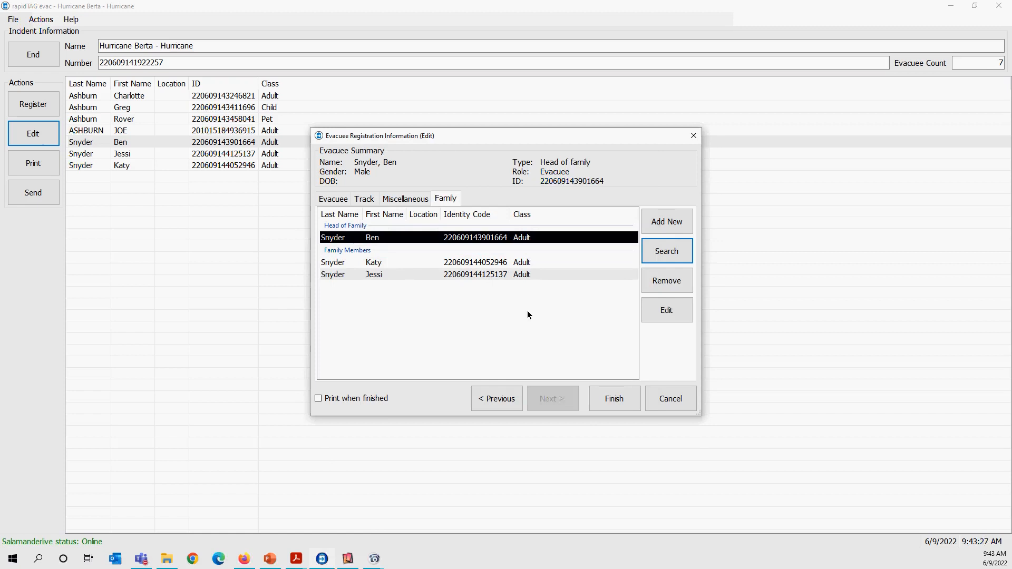
{"action": "left_click", "coordinate": [614, 398]}
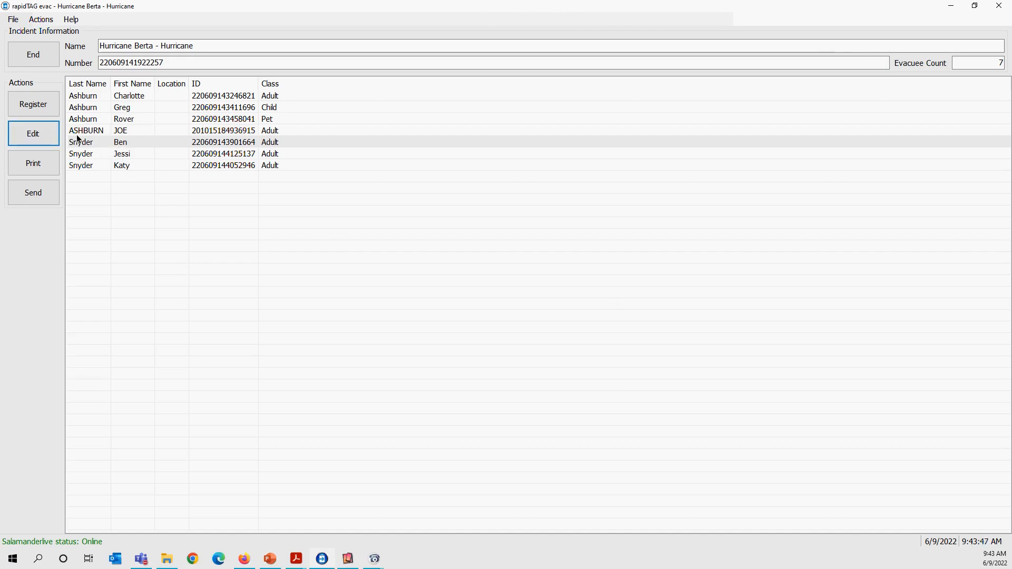
Review the badge printing options for the family with the pet, selecting two of its adults, and close without printing.
{"action": "left_click", "coordinate": [50, 191]}
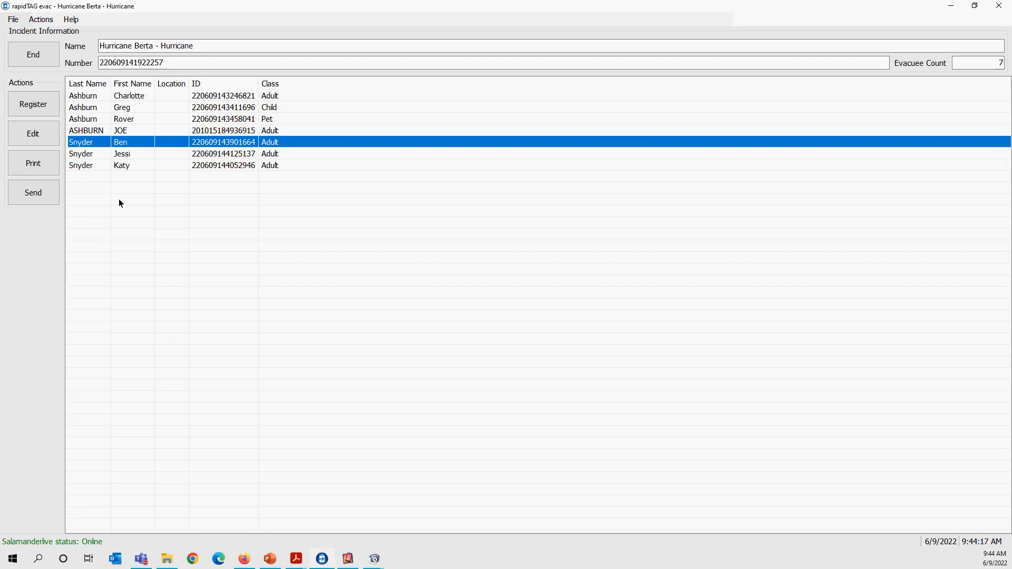
{"action": "left_click", "coordinate": [131, 99]}
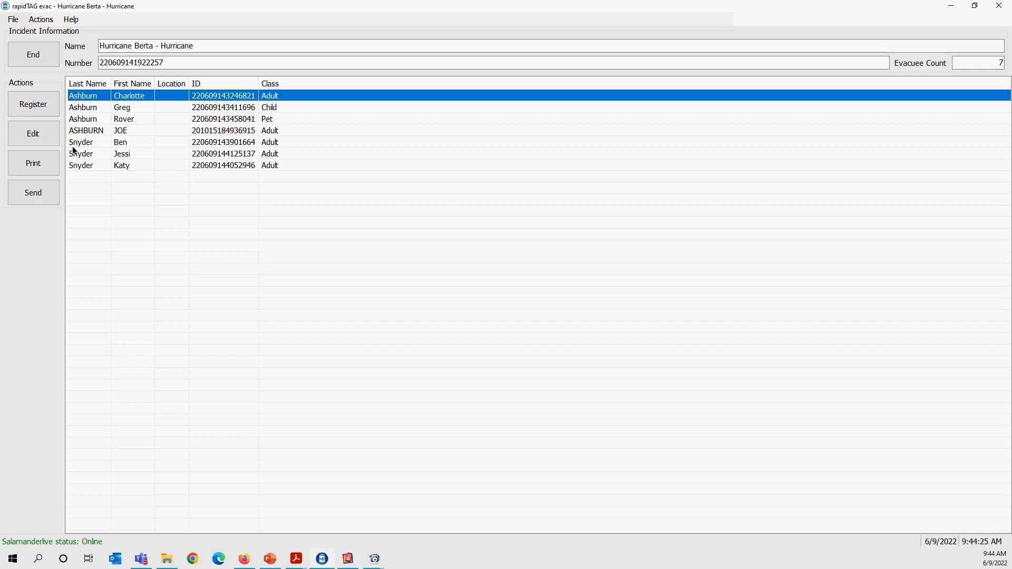
{"action": "left_click", "coordinate": [41, 162]}
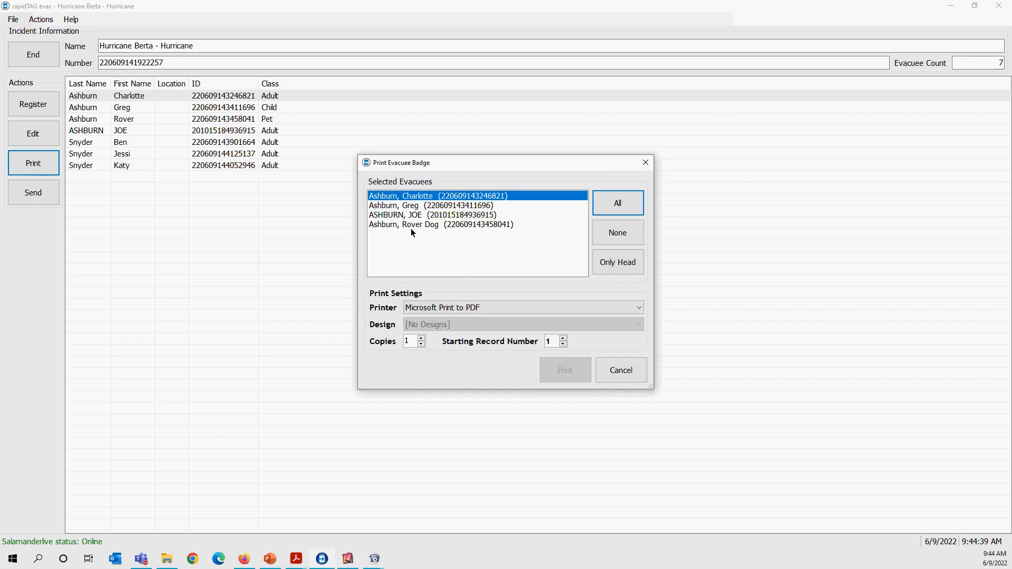
{"action": "left_click", "coordinate": [425, 215]}
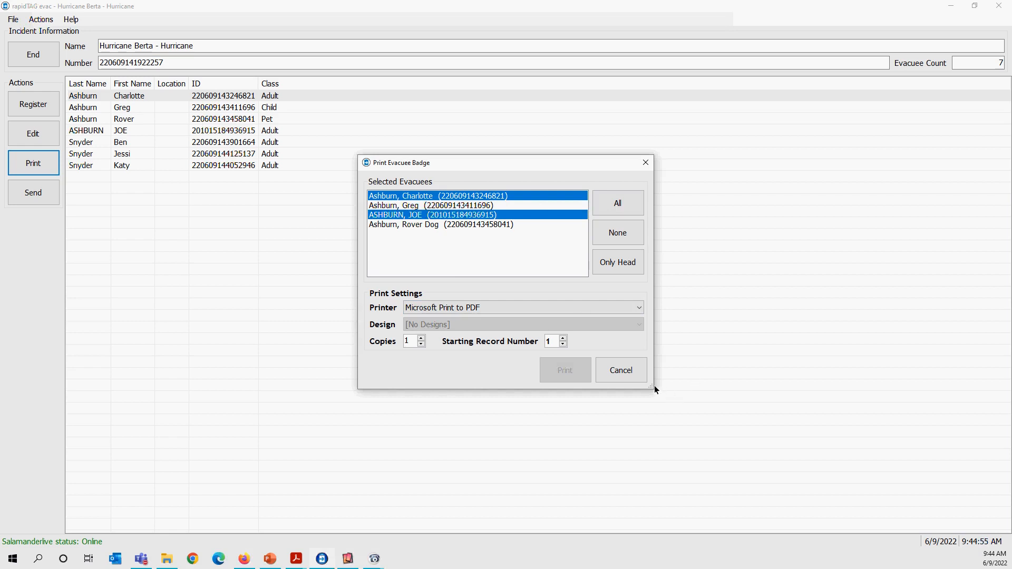
{"action": "left_click", "coordinate": [629, 375]}
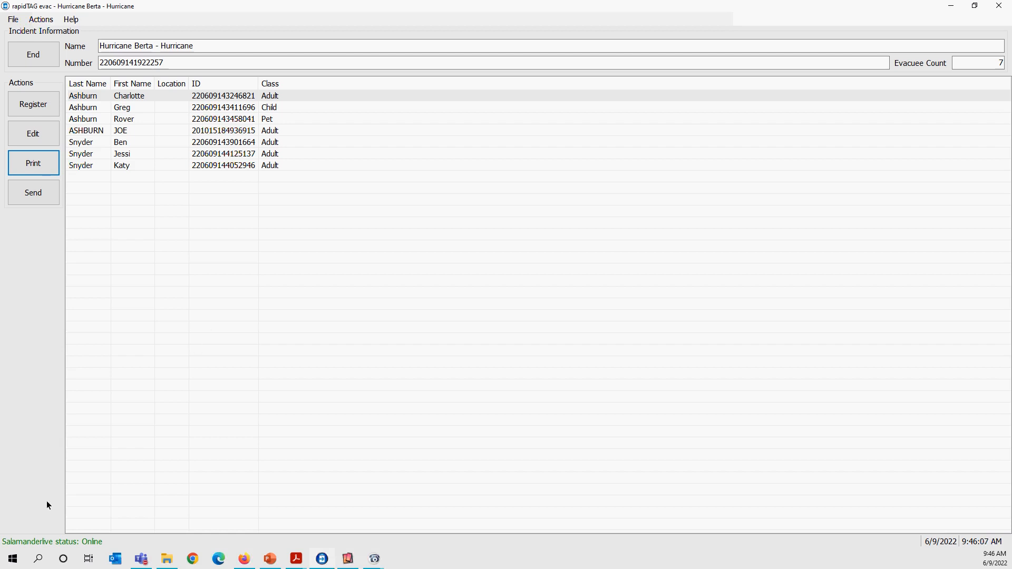
Show the Track App slide, leave the slideshow, and switch to Firefox, closing the incident template page to keep the SalamanderLive sign-in page.
{"action": "key", "text": "alt+Tab"}
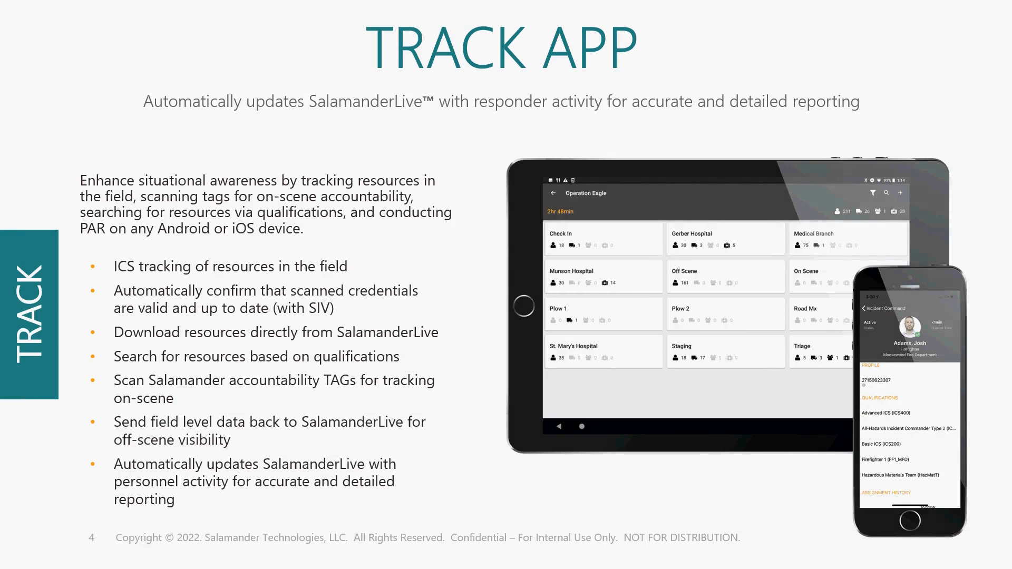
{"action": "key", "text": "Escape"}
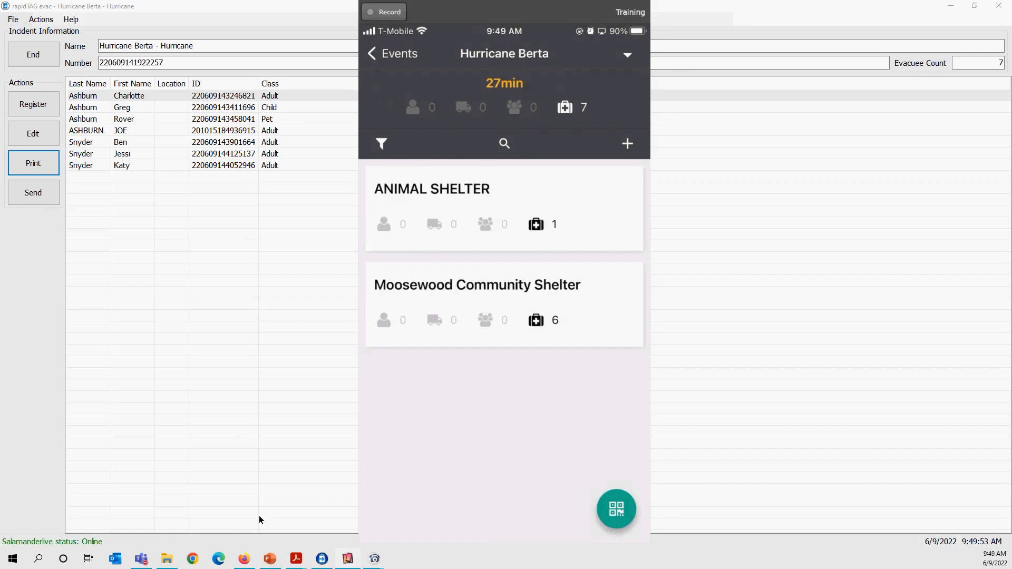
{"action": "left_click", "coordinate": [244, 558]}
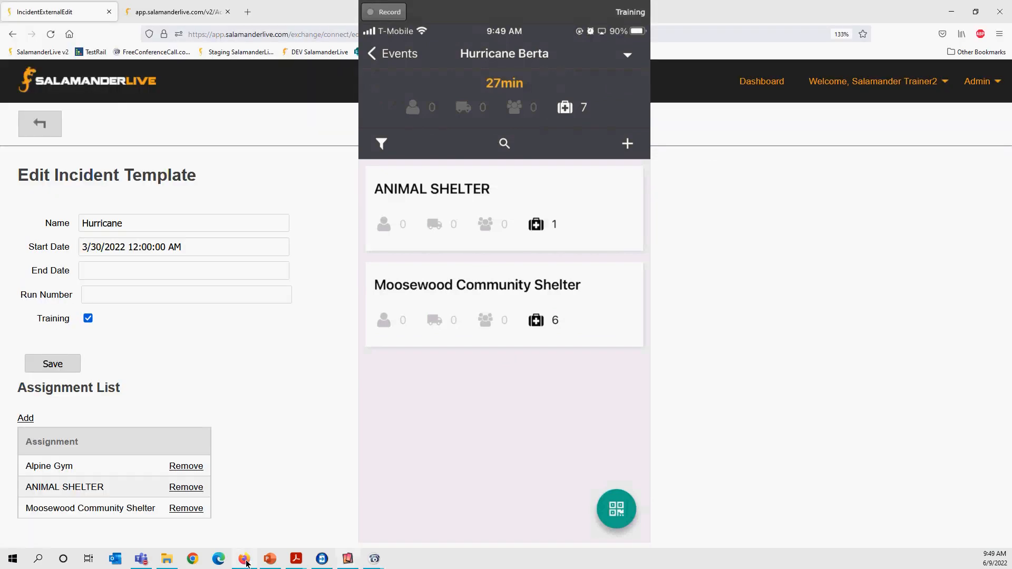
{"action": "left_click", "coordinate": [125, 14]}
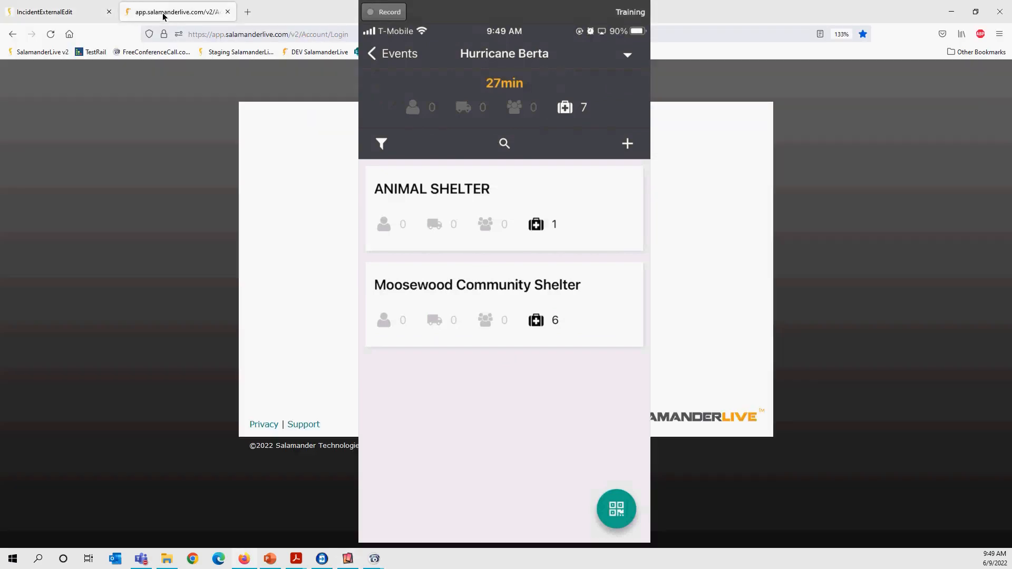
{"action": "left_click", "coordinate": [109, 11]}
Move the mirrored phone window off the sign-in form and sign in to SalamanderLive with the saved username and password.
{"action": "left_click_drag", "start_coordinate": [430, 22], "coordinate": [70, 5]}
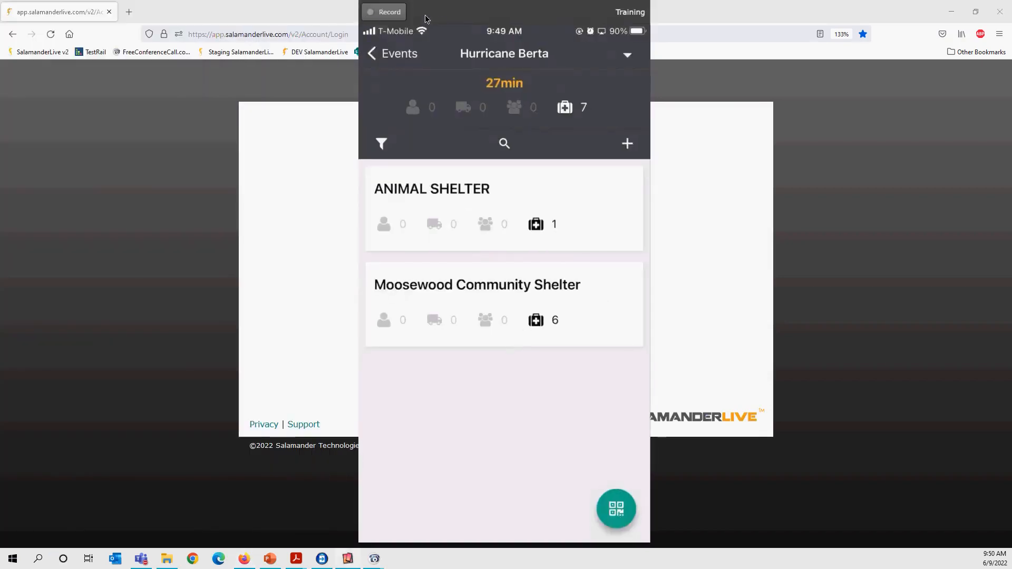
{"action": "left_click_drag", "start_coordinate": [436, 22], "coordinate": [193, 109]}
{"action": "left_click", "coordinate": [441, 173]}
{"action": "left_click", "coordinate": [482, 350]}
{"action": "left_click", "coordinate": [444, 287]}
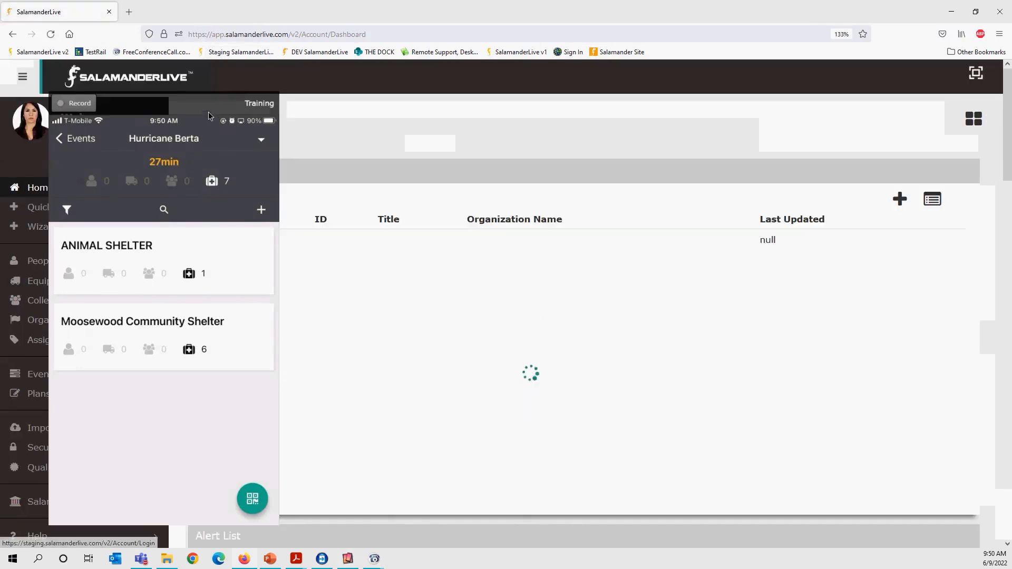
Shrink the mirrored phone window and place it out of the way of the SalamanderLive page content.
{"action": "left_click_drag", "start_coordinate": [211, 107], "coordinate": [446, 501]}
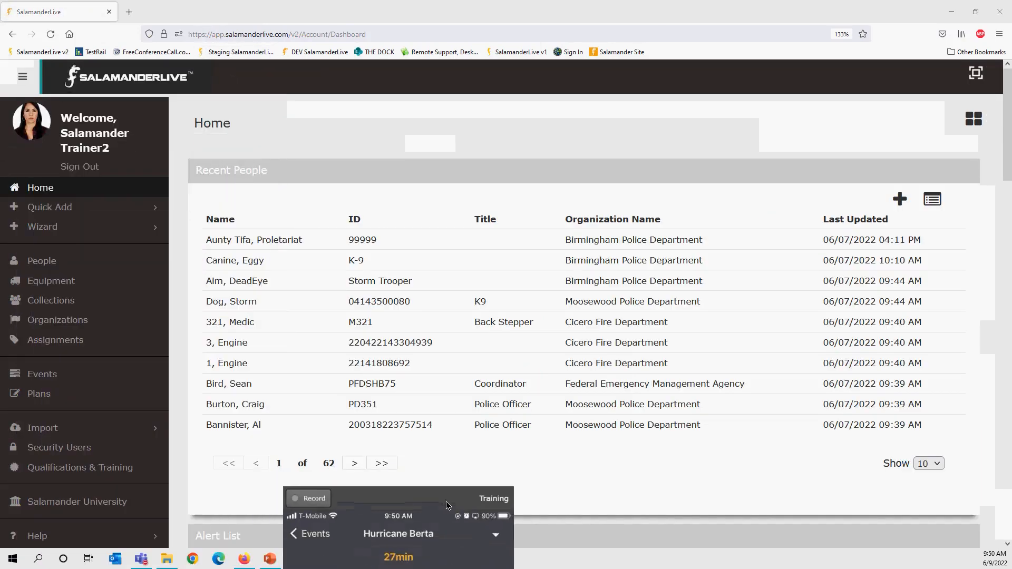
{"action": "double_click", "coordinate": [446, 501]}
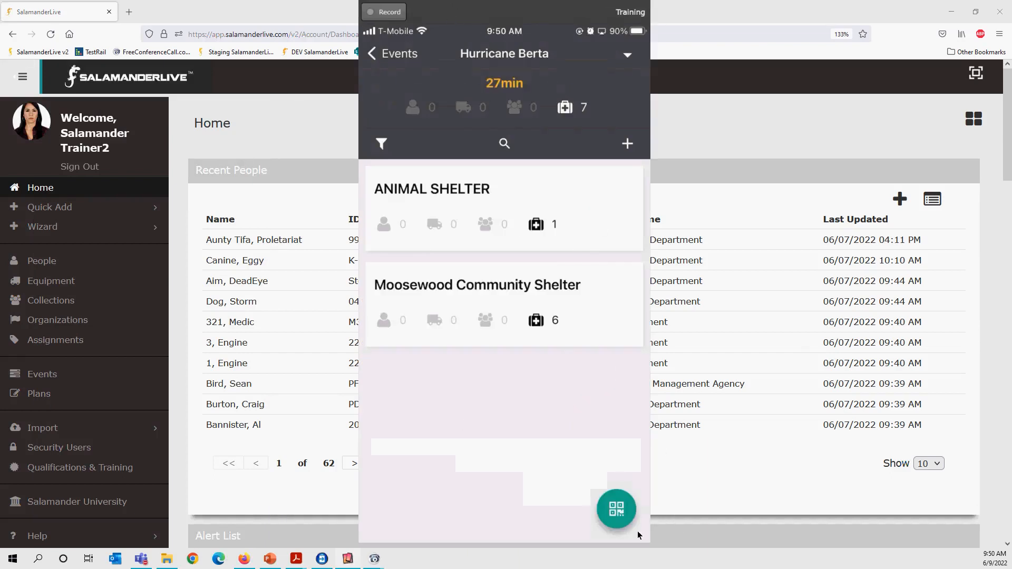
{"action": "left_click_drag", "start_coordinate": [651, 537], "coordinate": [461, 235]}
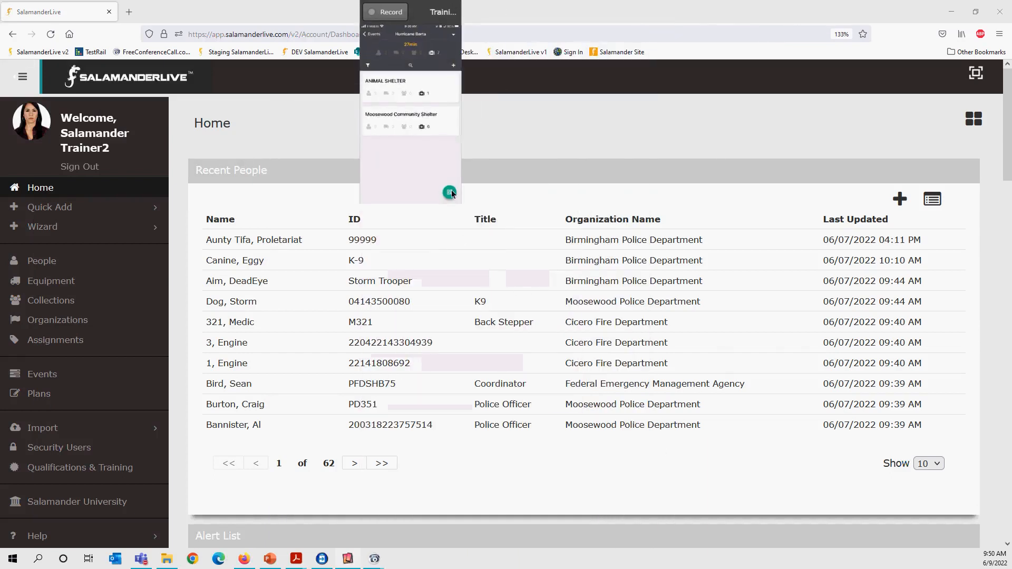
{"action": "left_click_drag", "start_coordinate": [421, 11], "coordinate": [895, 457]}
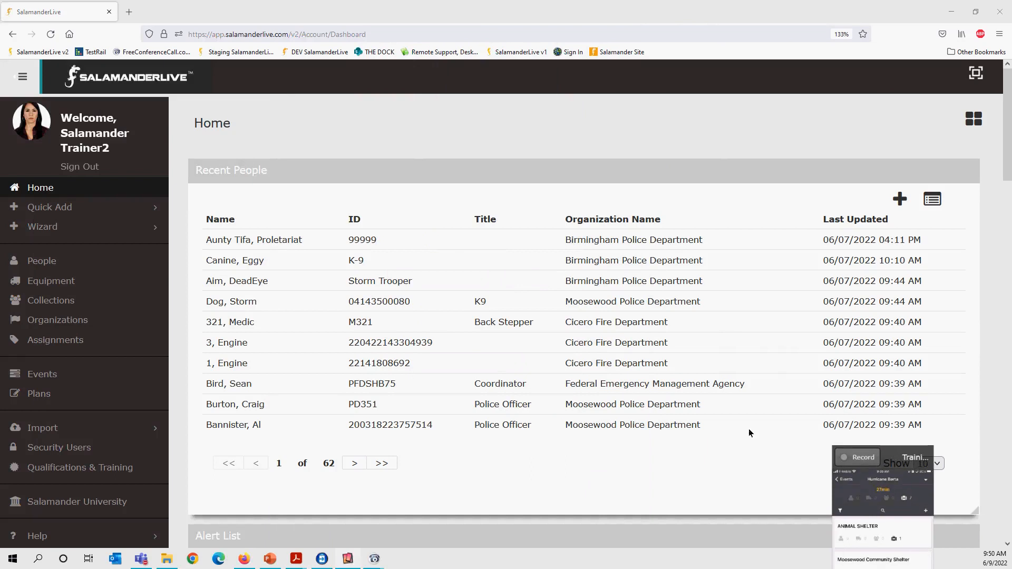
{"action": "left_click", "coordinate": [52, 375]}
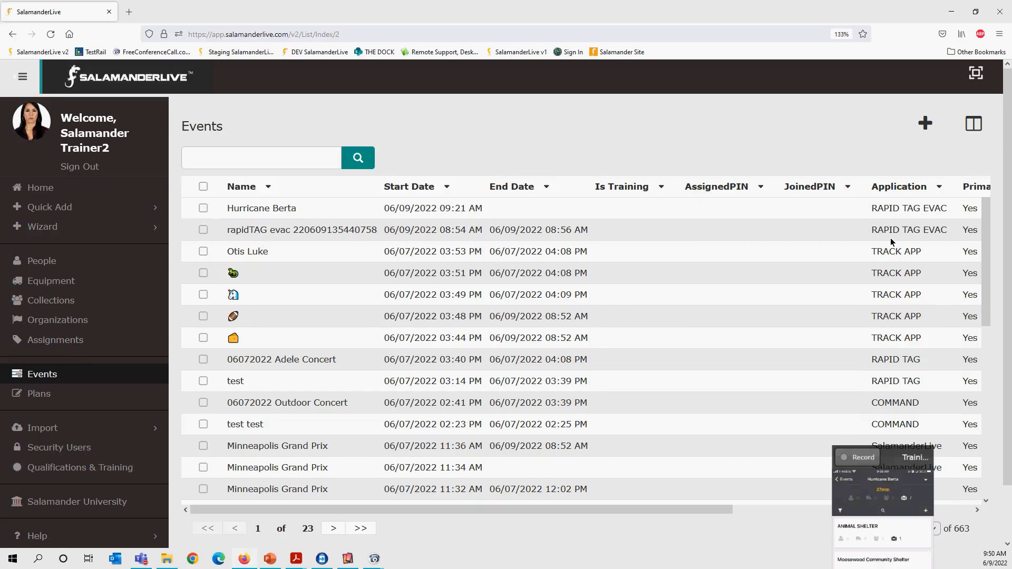
{"action": "left_click", "coordinate": [203, 230]}
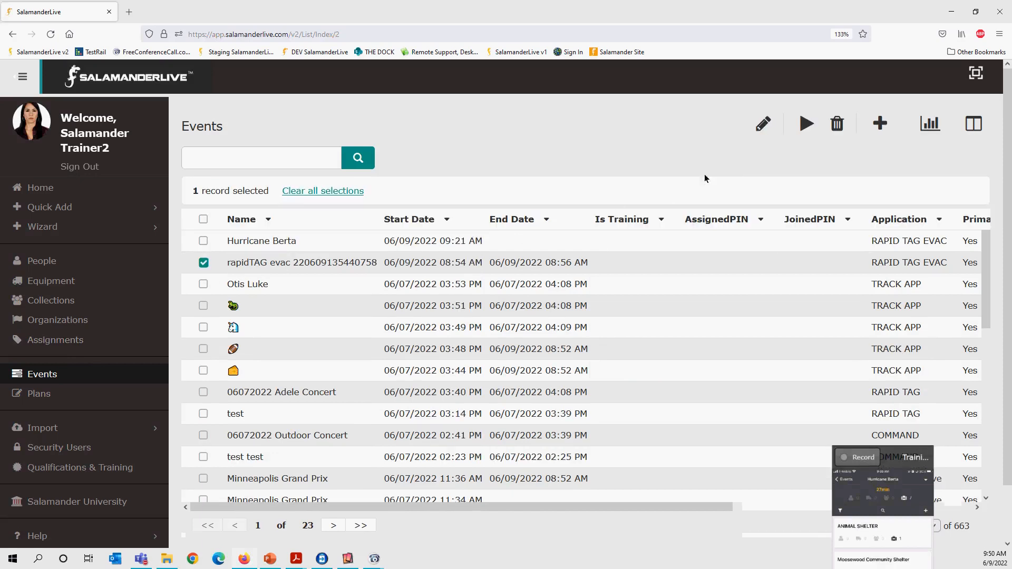
{"action": "left_click", "coordinate": [803, 127]}
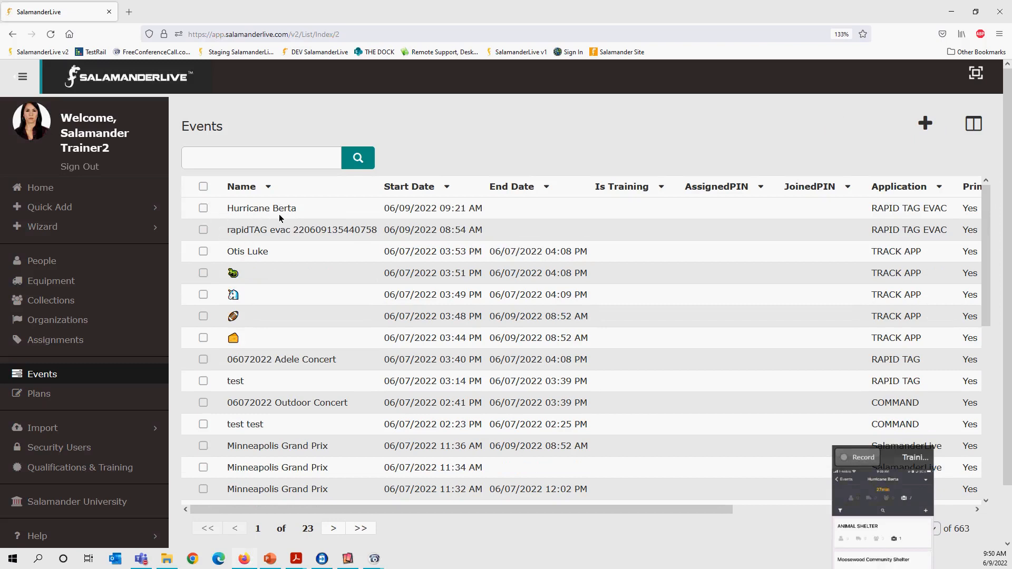
{"action": "left_click", "coordinate": [204, 209]}
{"action": "left_click", "coordinate": [203, 263]}
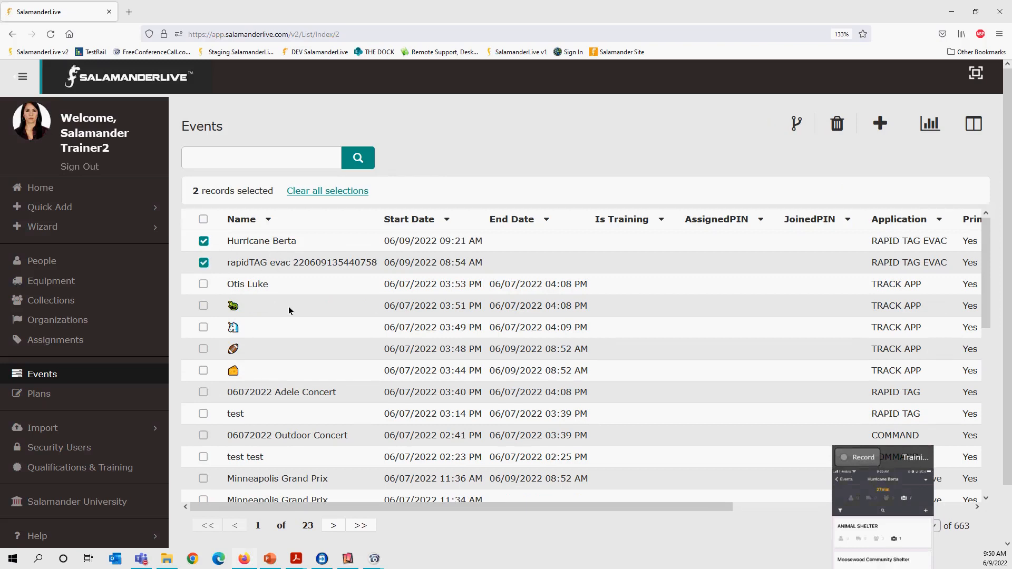
{"action": "left_click", "coordinate": [796, 126]}
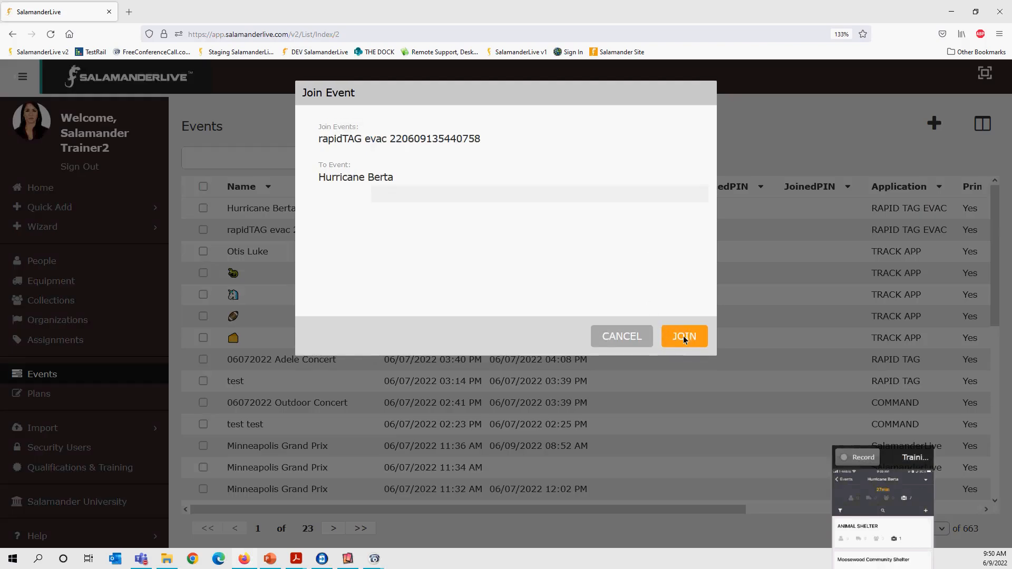
{"action": "left_click", "coordinate": [681, 338]}
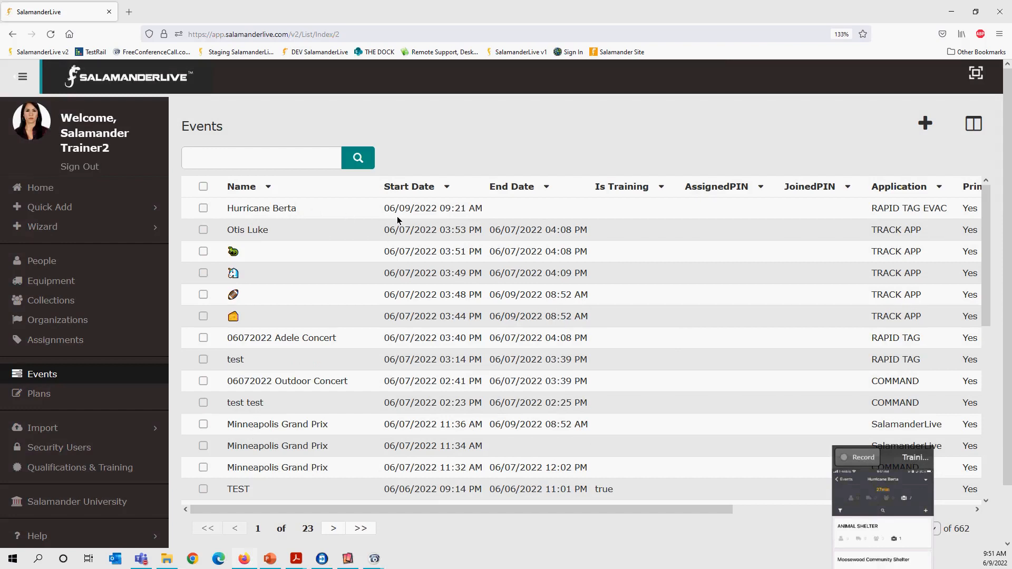
Open the Hurricane Berta event for editing and change its name to "Hurricane Berta - Evacuees".
{"action": "left_click", "coordinate": [203, 212]}
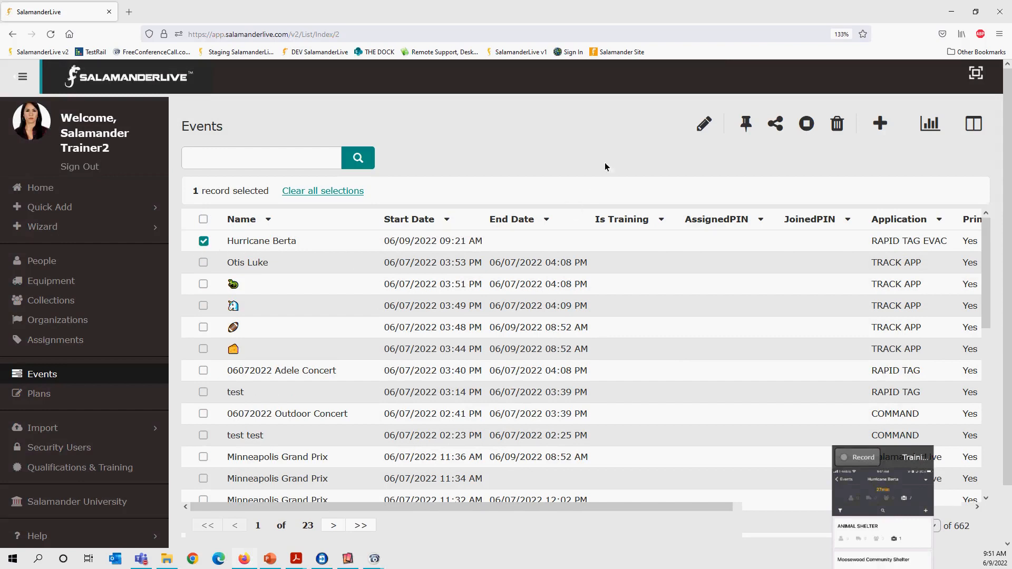
{"action": "left_click", "coordinate": [704, 126]}
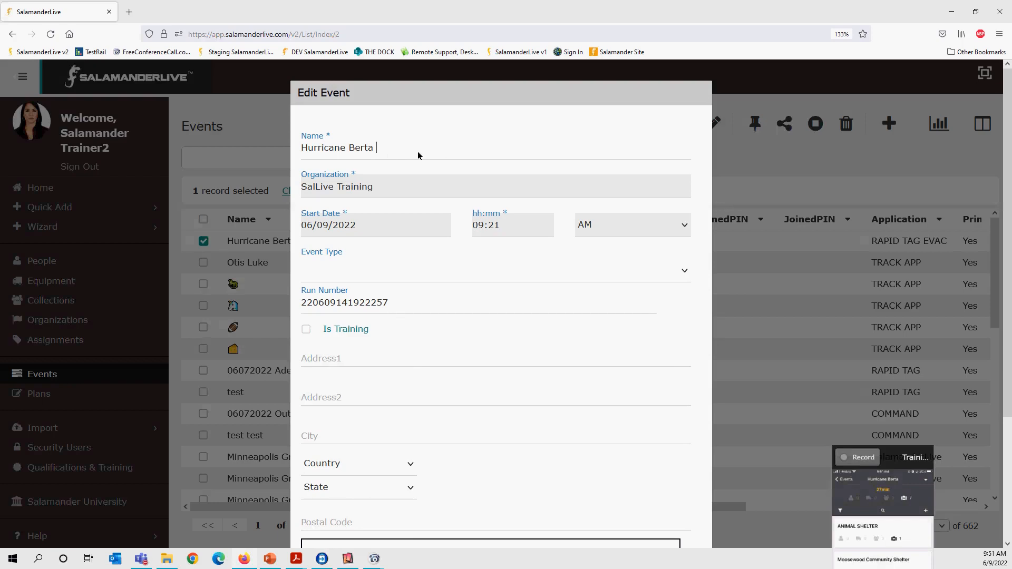
{"action": "type", "text": "- Evacuees"}
{"action": "key", "text": "BackSpace"}
{"action": "key", "text": "BackSpace"}
{"action": "key", "text": "BackSpace"}
{"action": "type", "text": "ees"}
Enter the event's street address and accept the suggested match to fill in the city, country, state and postal code.
{"action": "scroll", "coordinate": [411, 405], "scroll_direction": "down", "scroll_amount": 2}
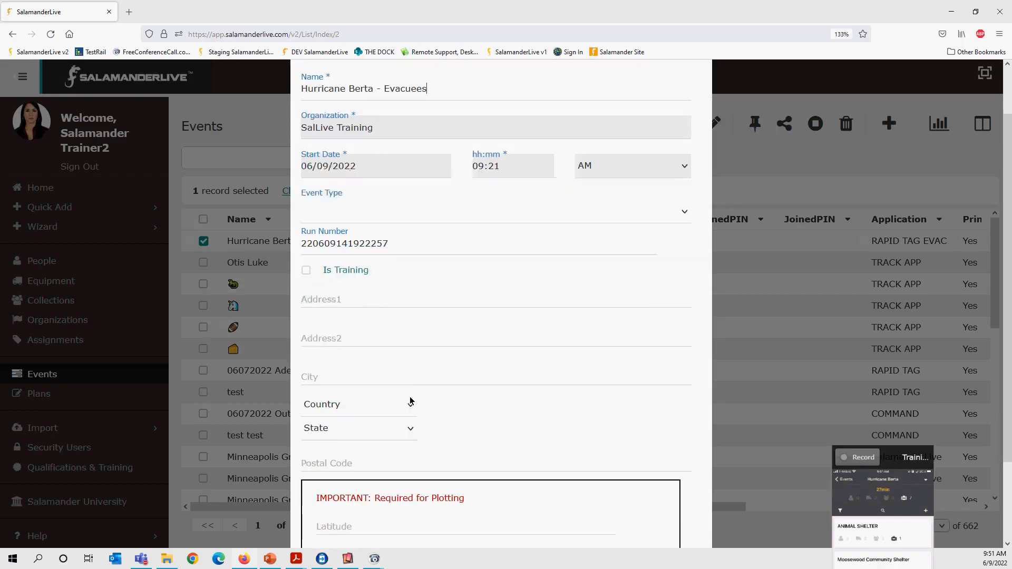
{"action": "scroll", "coordinate": [413, 411], "scroll_direction": "down", "scroll_amount": 3}
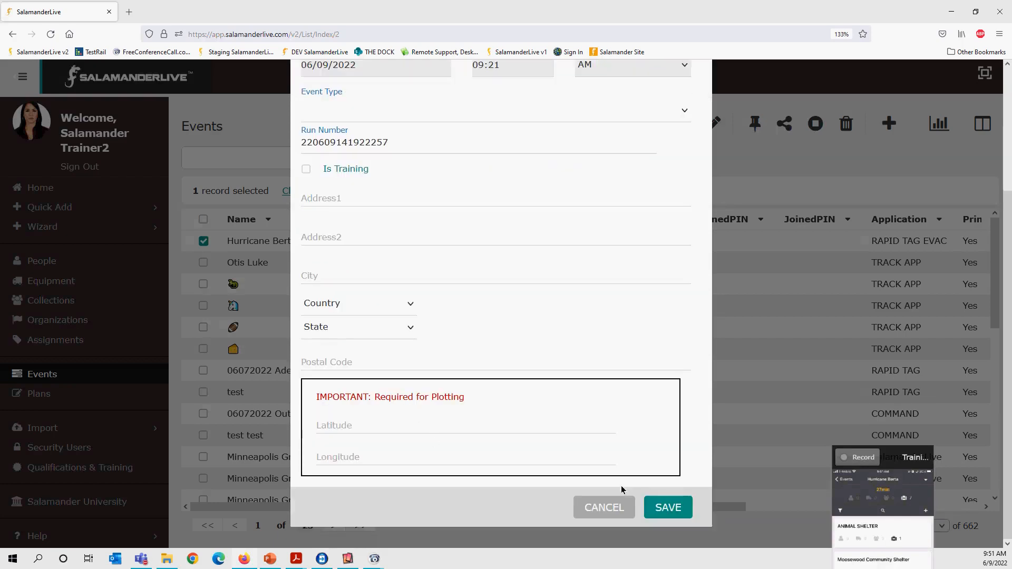
{"action": "scroll", "coordinate": [427, 332], "scroll_direction": "up", "scroll_amount": 4}
{"action": "left_click", "coordinate": [388, 328]}
{"action": "left_click", "coordinate": [424, 352]}
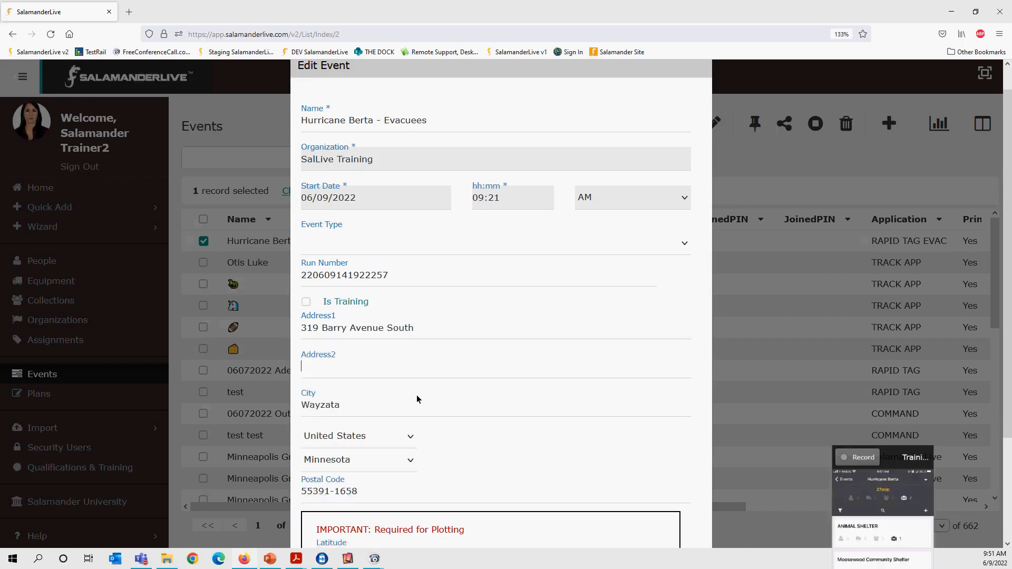
Save the edited Hurricane Berta - Evacuees event and bring up its event dashboard.
{"action": "scroll", "coordinate": [417, 399], "scroll_direction": "down", "scroll_amount": 3}
{"action": "left_click", "coordinate": [669, 508]}
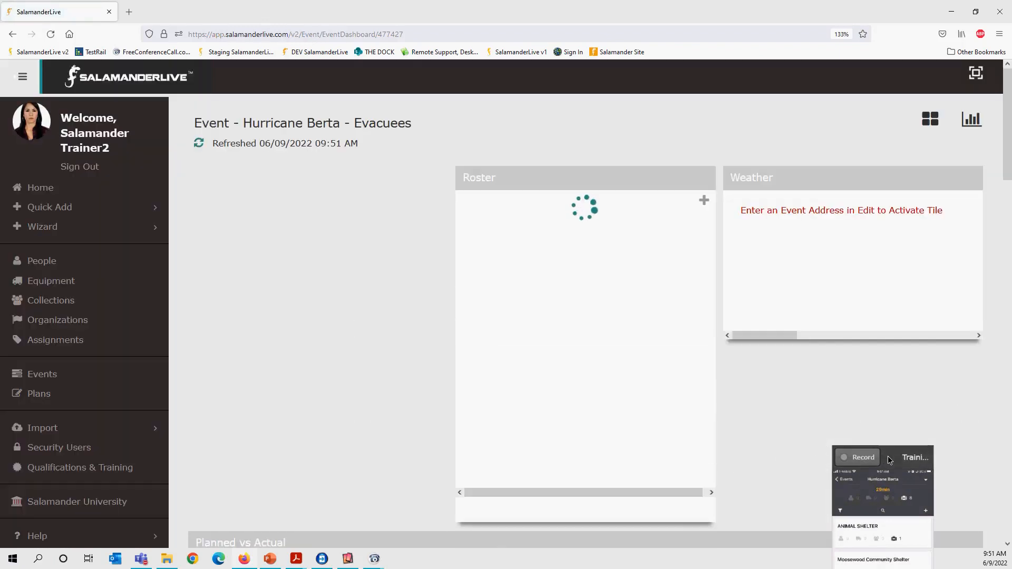
Enlarge the mirrored phone window and place it over the event dashboard.
{"action": "left_click_drag", "start_coordinate": [888, 456], "coordinate": [357, 42]}
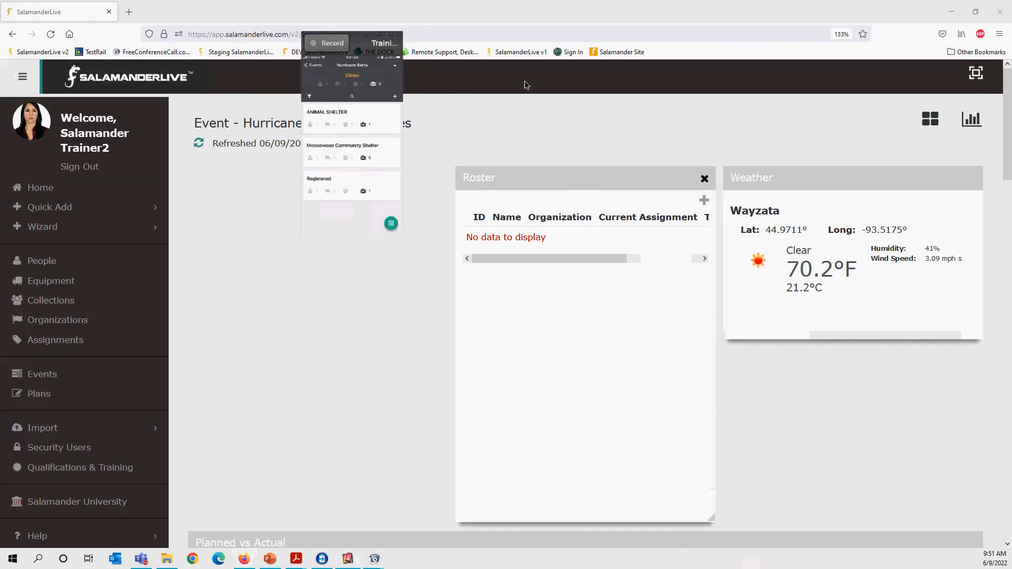
{"action": "left_click_drag", "start_coordinate": [401, 231], "coordinate": [683, 552]}
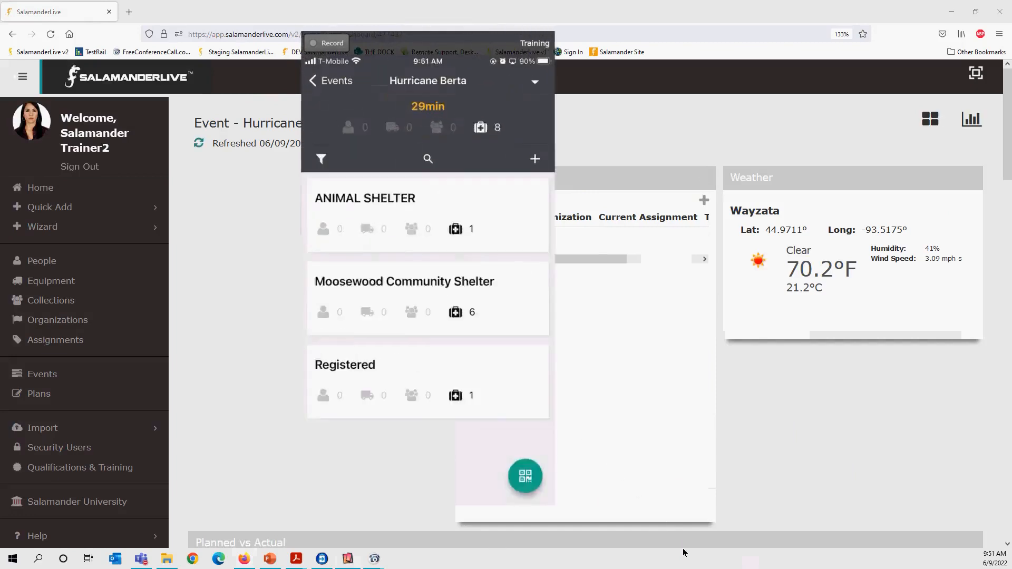
{"action": "left_click_drag", "start_coordinate": [468, 40], "coordinate": [528, 11]}
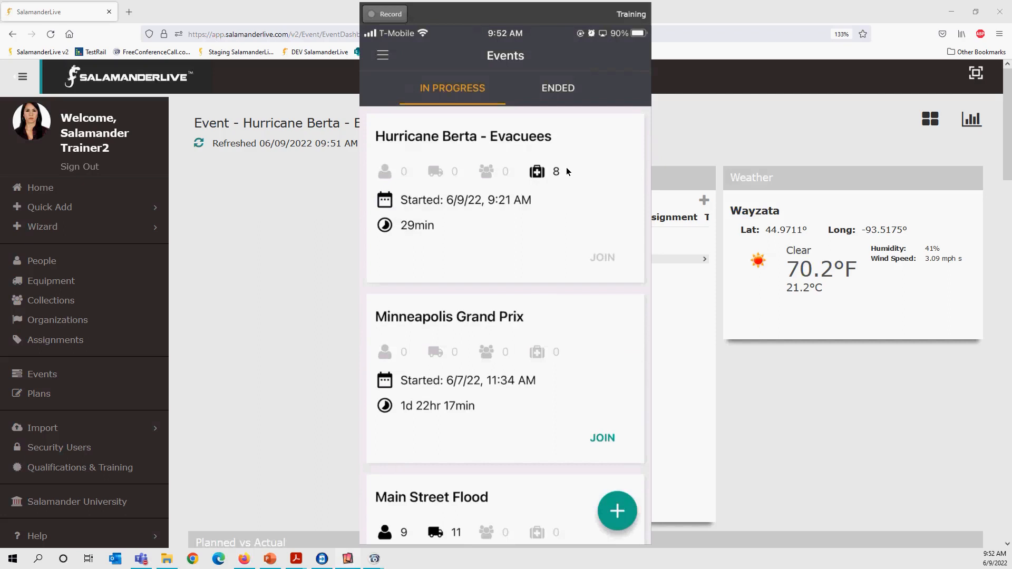
Review the Hurricane Berta assignments and their evacuee counts on the mirrored phone, and move the phone window off the dashboard.
{"action": "left_click", "coordinate": [566, 171]}
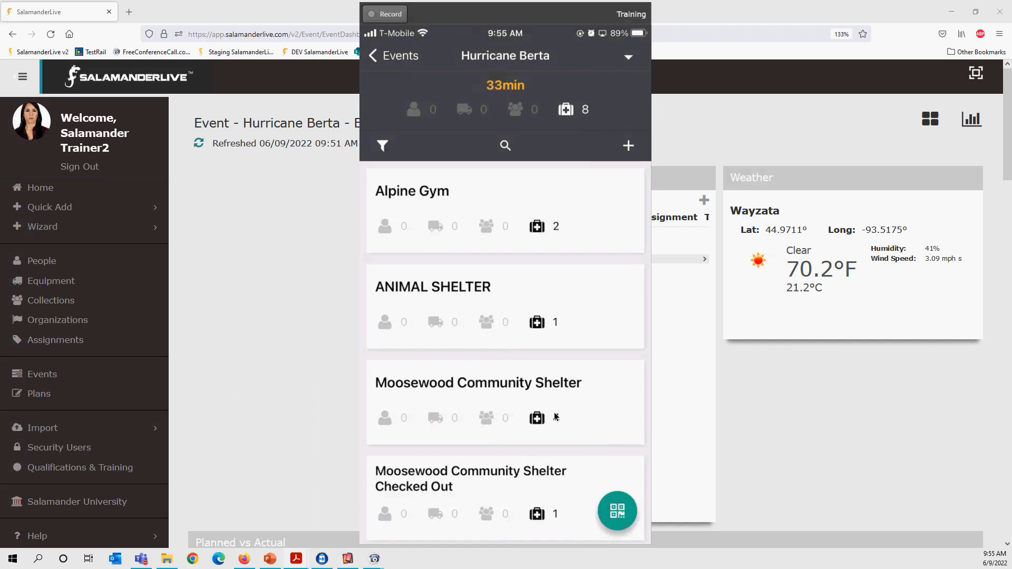
{"action": "scroll", "coordinate": [554, 416], "scroll_direction": "down", "scroll_amount": 2}
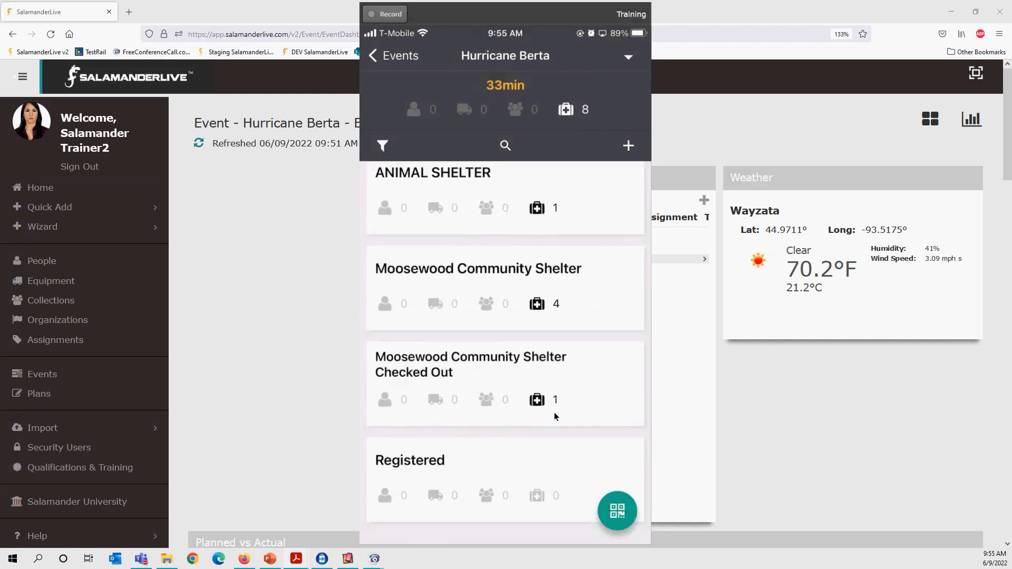
{"action": "scroll", "coordinate": [555, 416], "scroll_direction": "up", "scroll_amount": 3}
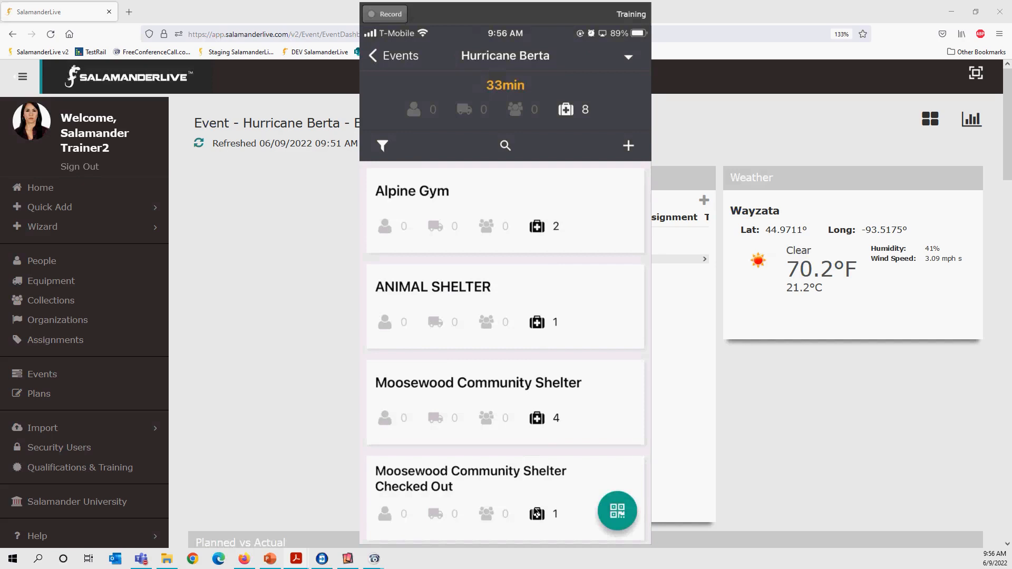
{"action": "left_click", "coordinate": [535, 511]}
{"action": "left_click_drag", "start_coordinate": [483, 17], "coordinate": [0, 16]}
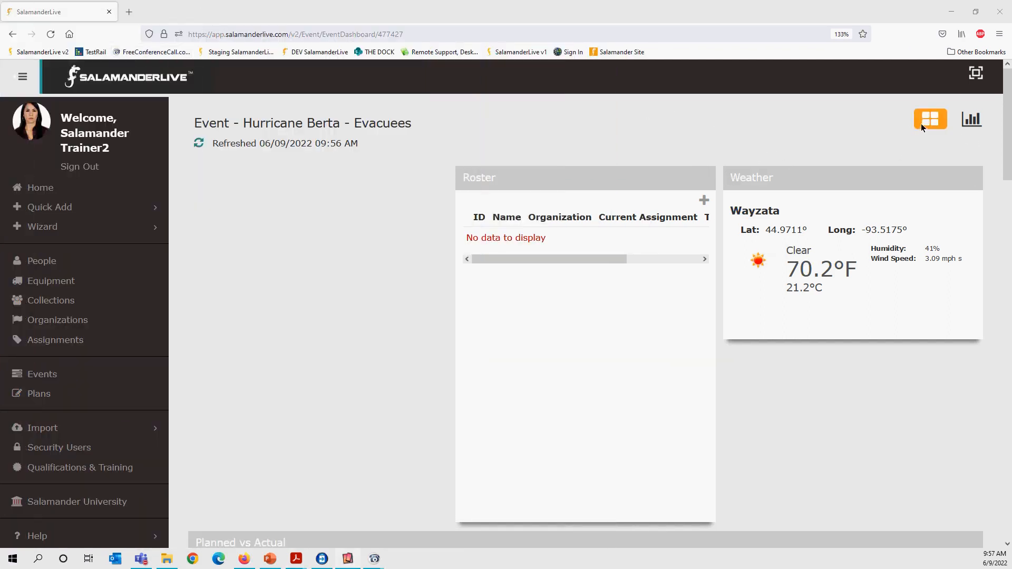
Reload the event dashboard, download the Patient / Evacuee Contact report and open the file in Excel.
{"action": "left_click", "coordinate": [51, 34]}
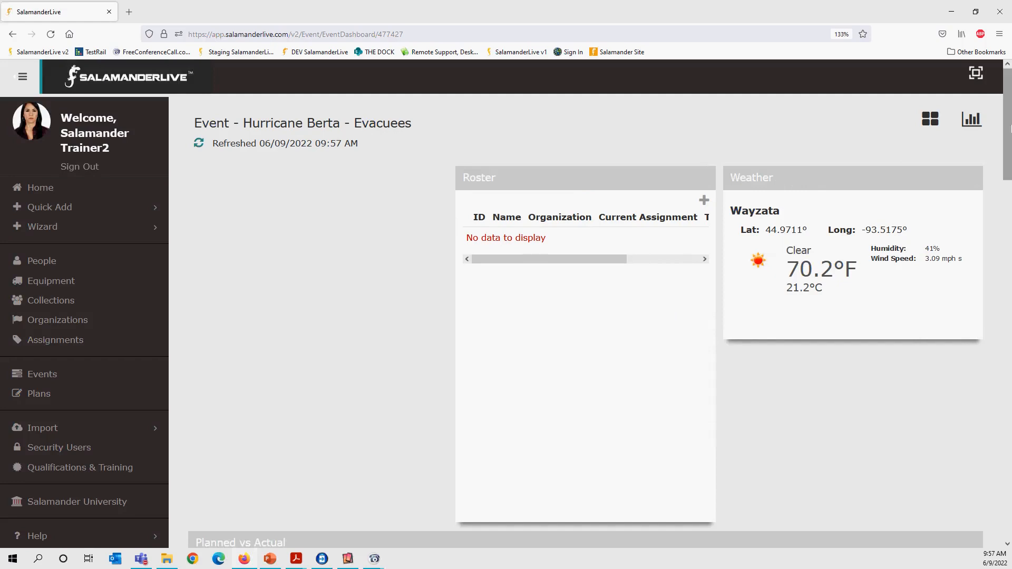
{"action": "left_click", "coordinate": [980, 122]}
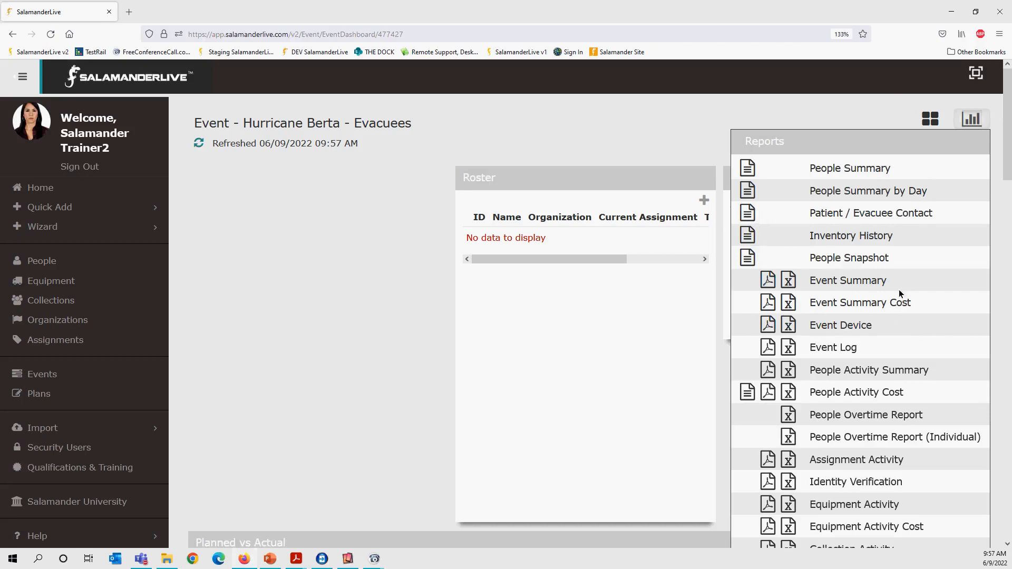
{"action": "scroll", "coordinate": [894, 315], "scroll_direction": "down", "scroll_amount": 4}
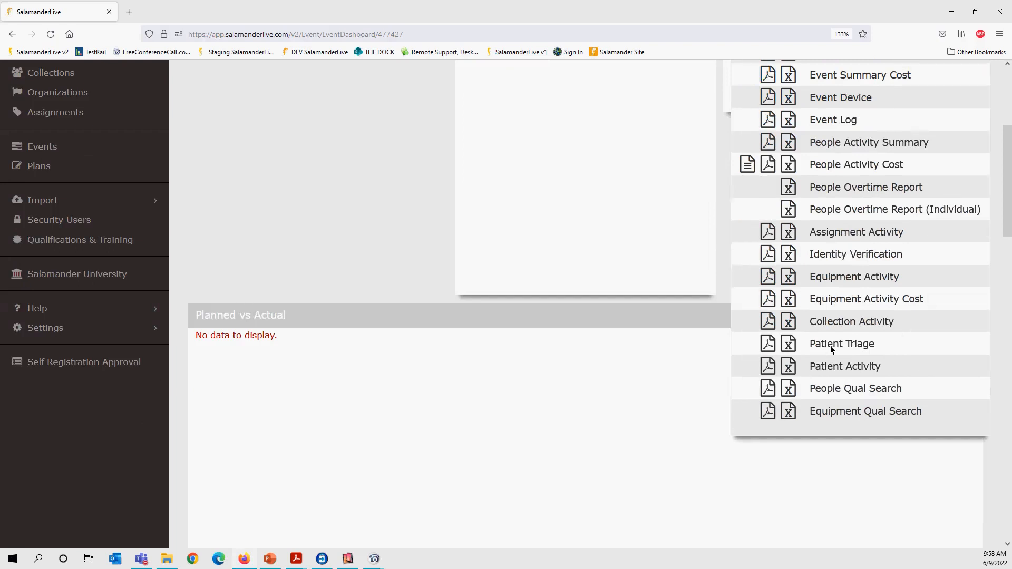
{"action": "scroll", "coordinate": [832, 348], "scroll_direction": "up", "scroll_amount": 5}
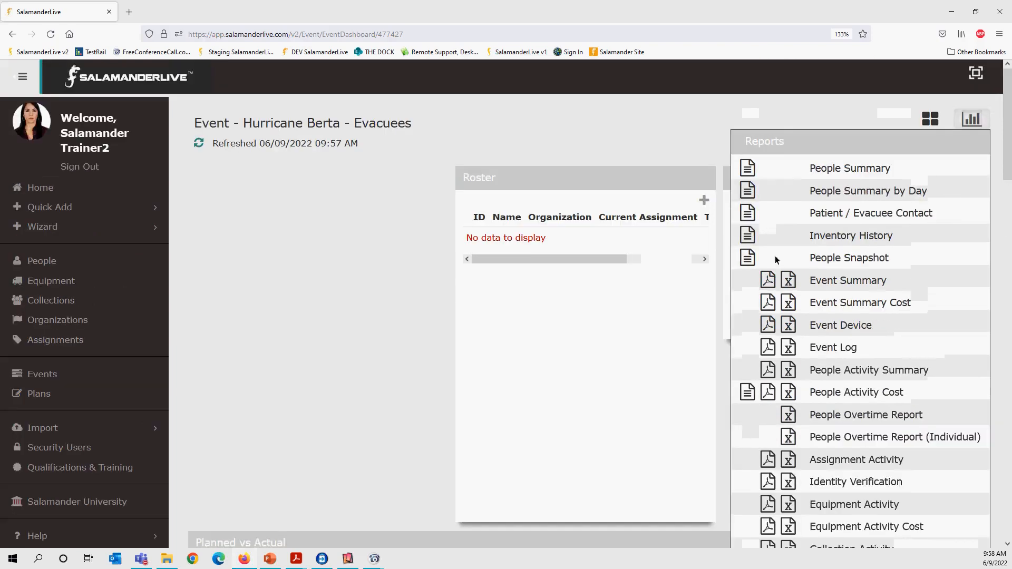
{"action": "left_click", "coordinate": [747, 214]}
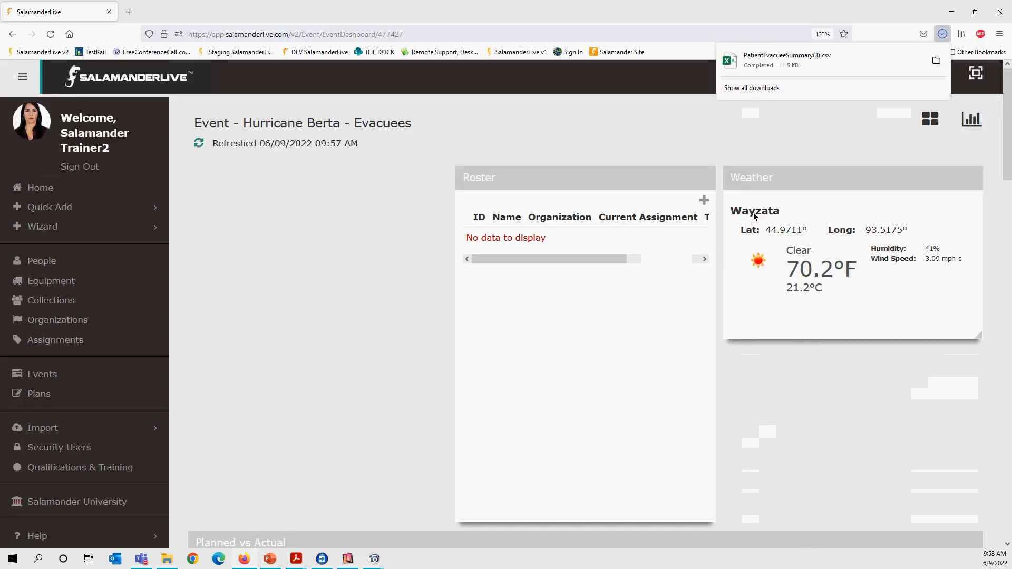
{"action": "left_click", "coordinate": [810, 69]}
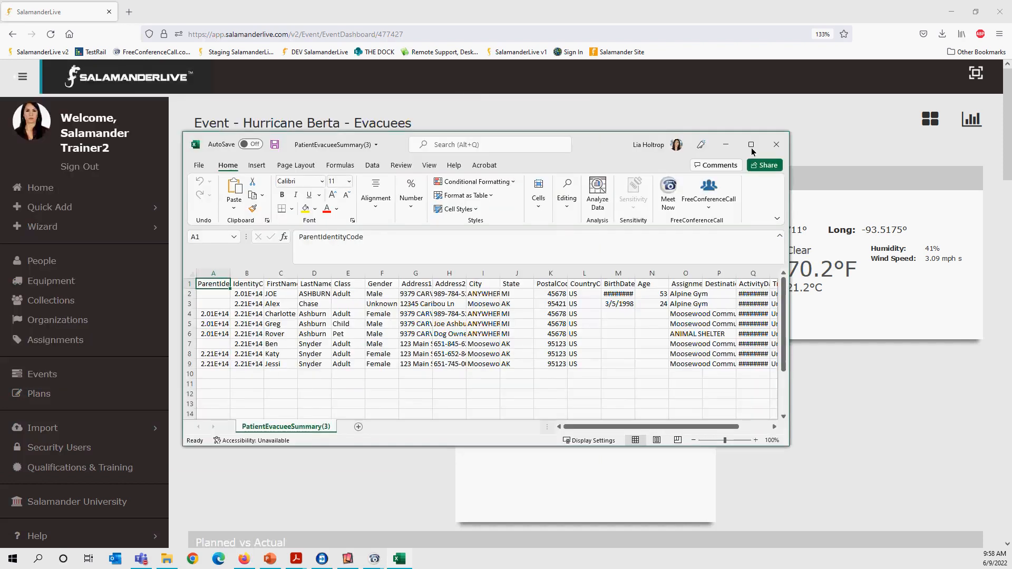
Maximize the evacuee summary workbook, fit all column widths to their contents and zoom the sheet to 202%.
{"action": "left_click", "coordinate": [752, 148]}
{"action": "left_click", "coordinate": [9, 143]}
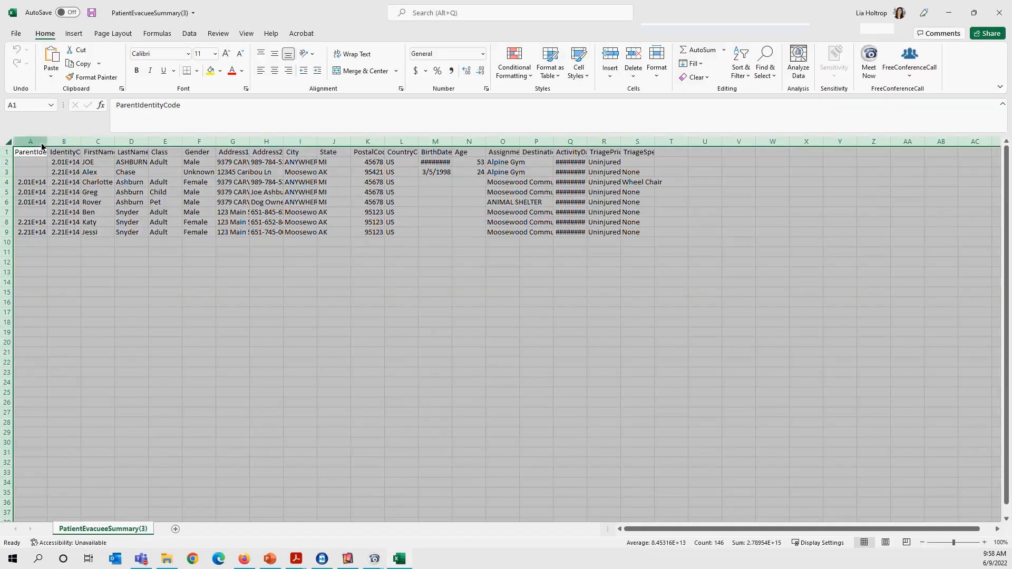
{"action": "double_click", "coordinate": [48, 142]}
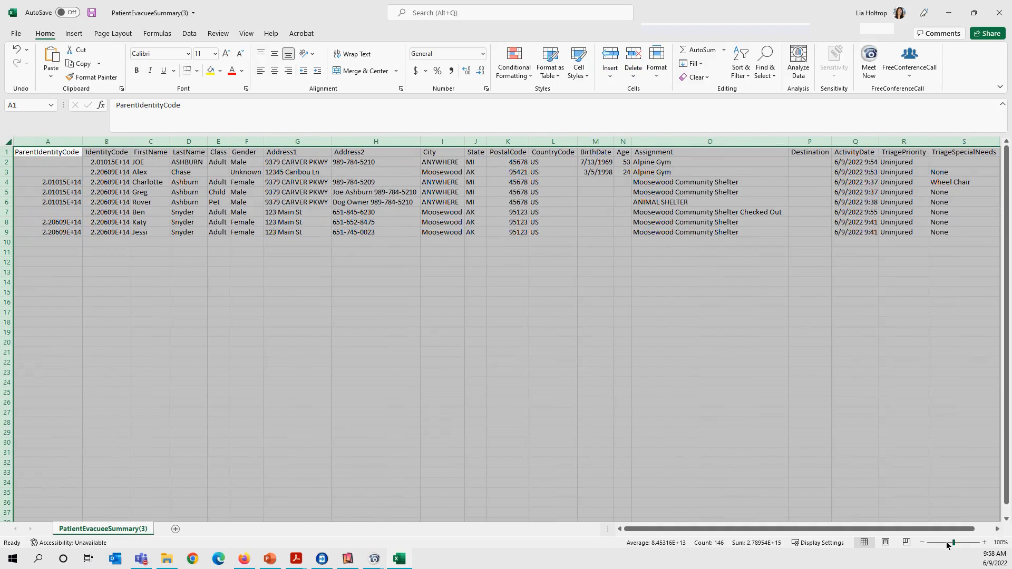
{"action": "left_click_drag", "start_coordinate": [953, 543], "coordinate": [982, 543]}
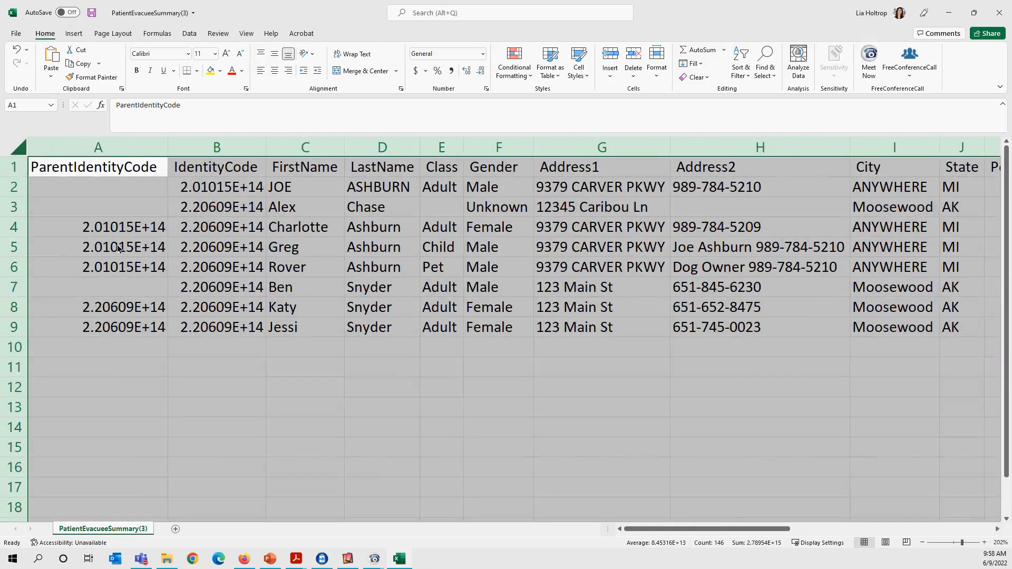
Format the ParentIdentityCode and IdentityCode columns as Number with no decimal places.
{"action": "left_click", "coordinate": [383, 488]}
{"action": "left_click", "coordinate": [124, 151]}
{"action": "left_click", "coordinate": [483, 55]}
{"action": "left_click", "coordinate": [149, 144]}
{"action": "left_click_drag", "start_coordinate": [177, 153], "coordinate": [149, 144]}
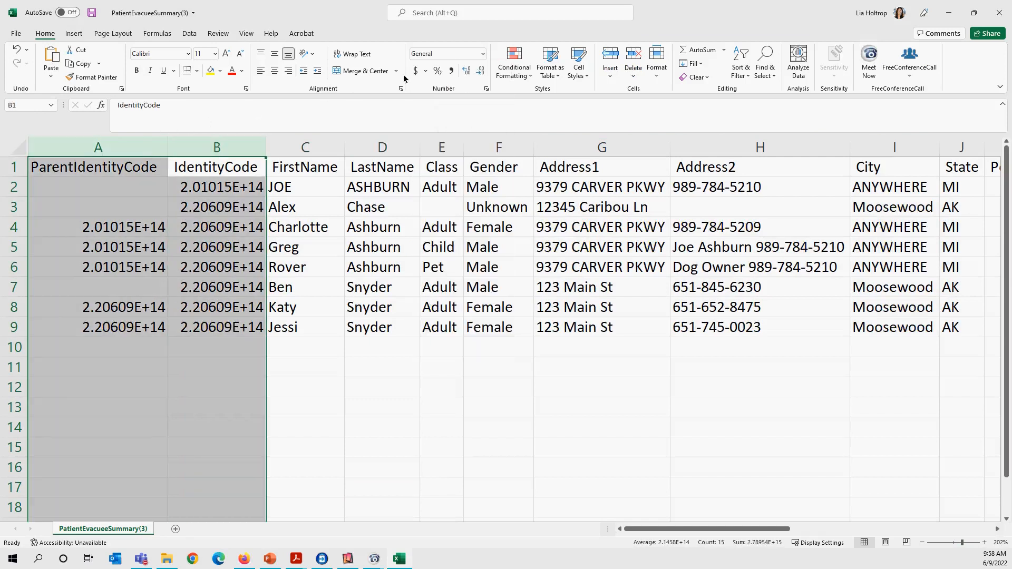
{"action": "left_click", "coordinate": [482, 54]}
{"action": "left_click", "coordinate": [472, 99]}
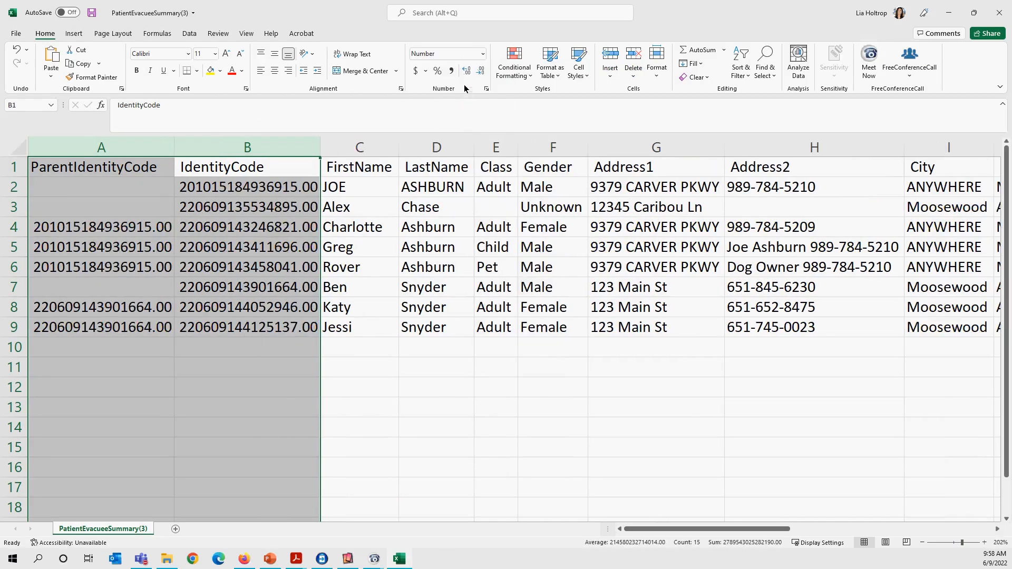
{"action": "left_click", "coordinate": [481, 76]}
{"action": "left_click", "coordinate": [481, 76]}
{"action": "left_click", "coordinate": [380, 422]}
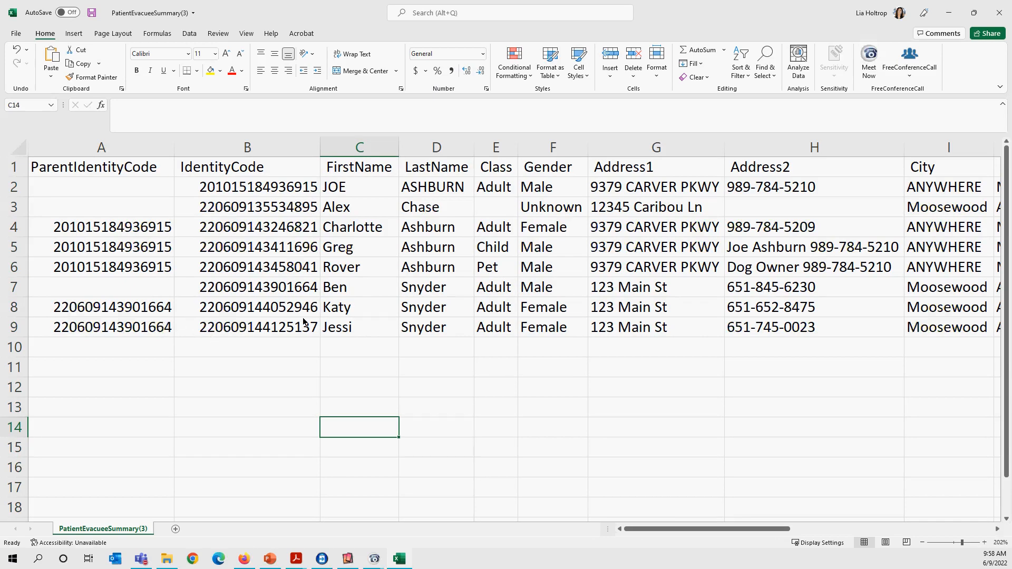
Widen the ActivityDate column to fit its dates and review the columns through TriageSpecialNeeds.
{"action": "left_click_drag", "start_coordinate": [716, 530], "coordinate": [751, 232]}
{"action": "left_click_drag", "start_coordinate": [743, 528], "coordinate": [929, 552]}
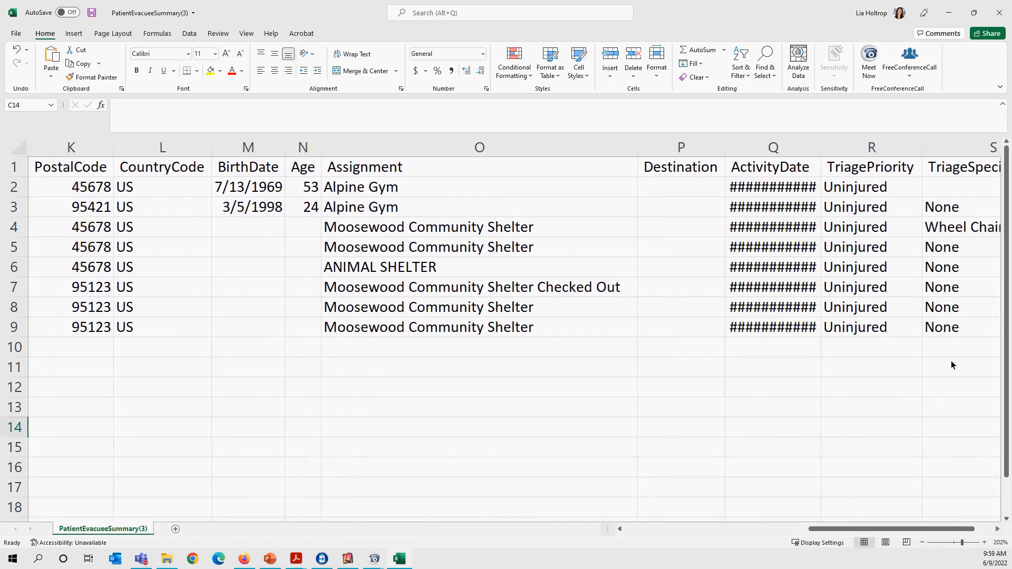
{"action": "double_click", "coordinate": [820, 151]}
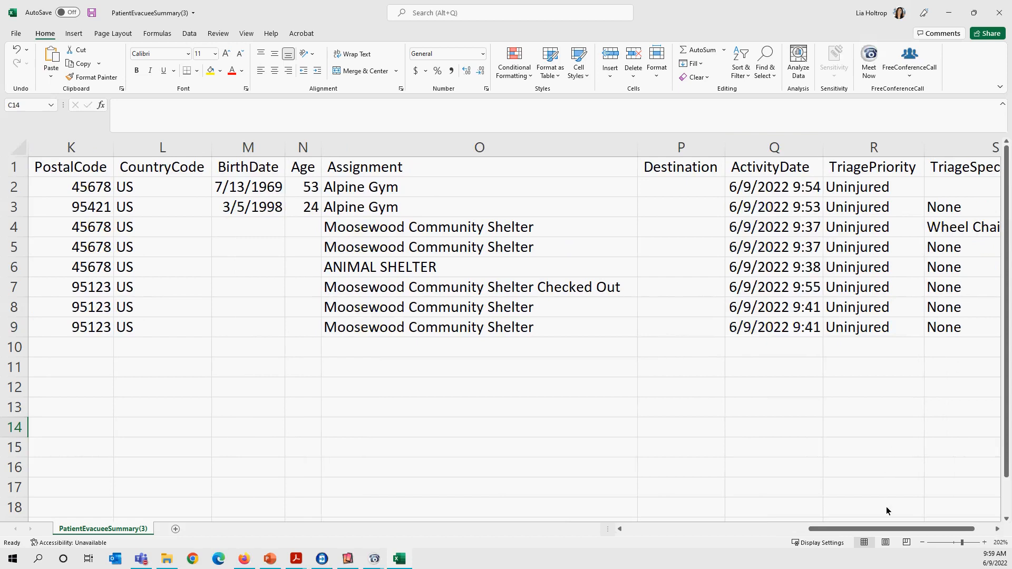
{"action": "left_click_drag", "start_coordinate": [892, 527], "coordinate": [925, 527]}
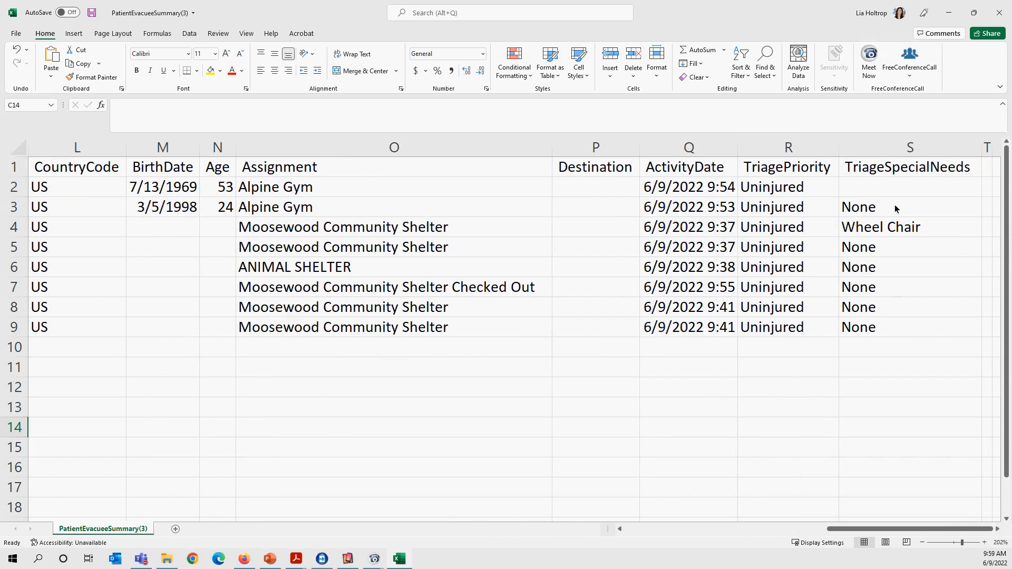
Return to the SalamanderLive dashboard, download the Patient Activity report in Excel format and open it.
{"action": "left_click", "coordinate": [948, 16]}
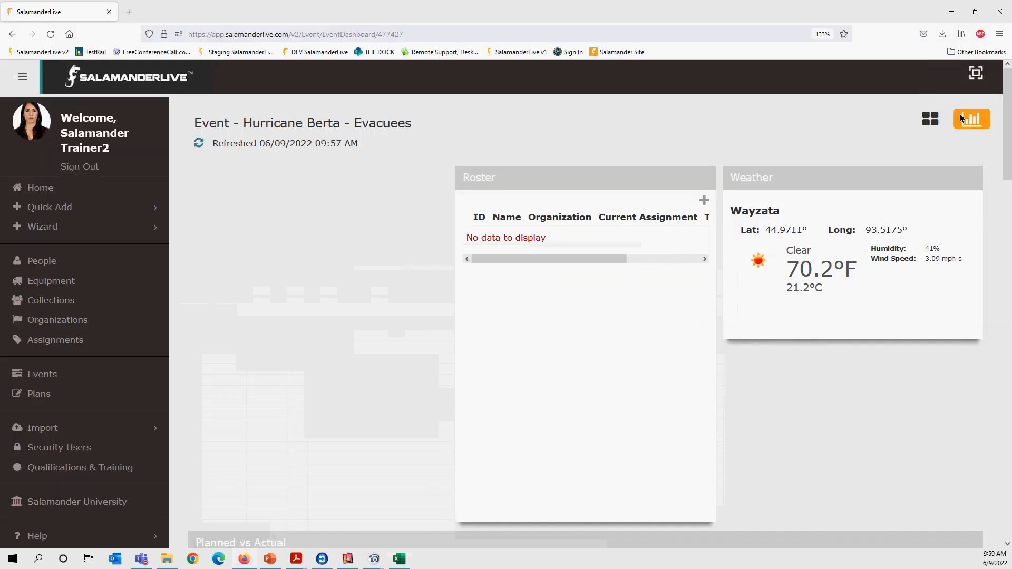
{"action": "left_click", "coordinate": [960, 117]}
{"action": "scroll", "coordinate": [845, 458], "scroll_direction": "down", "scroll_amount": 4}
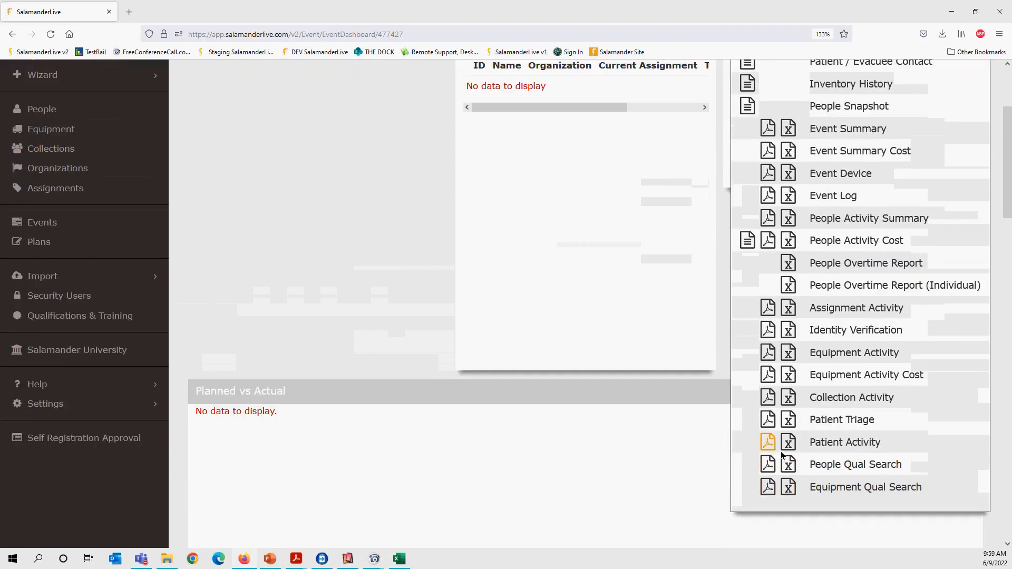
{"action": "left_click", "coordinate": [786, 444]}
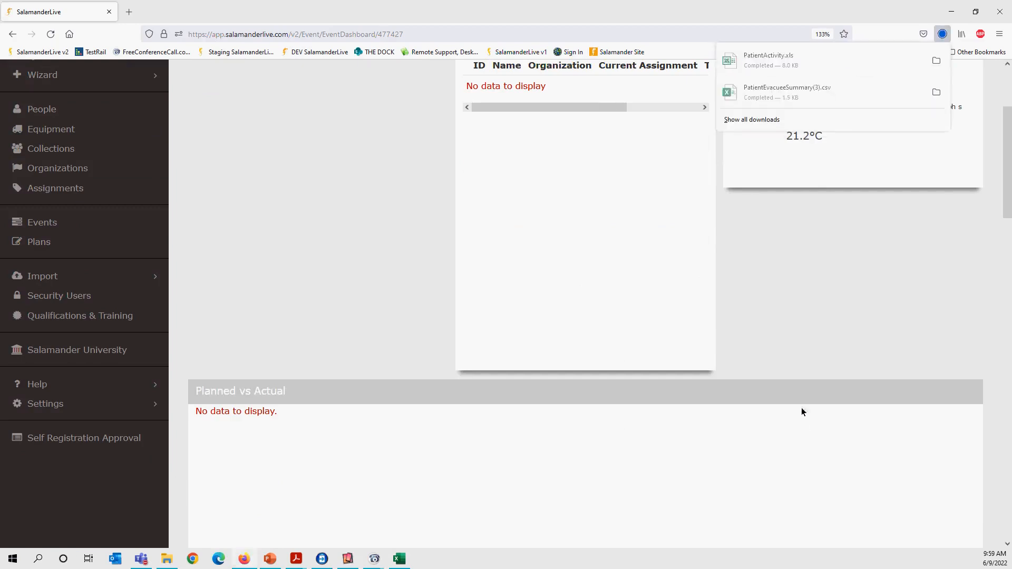
{"action": "left_click", "coordinate": [769, 66]}
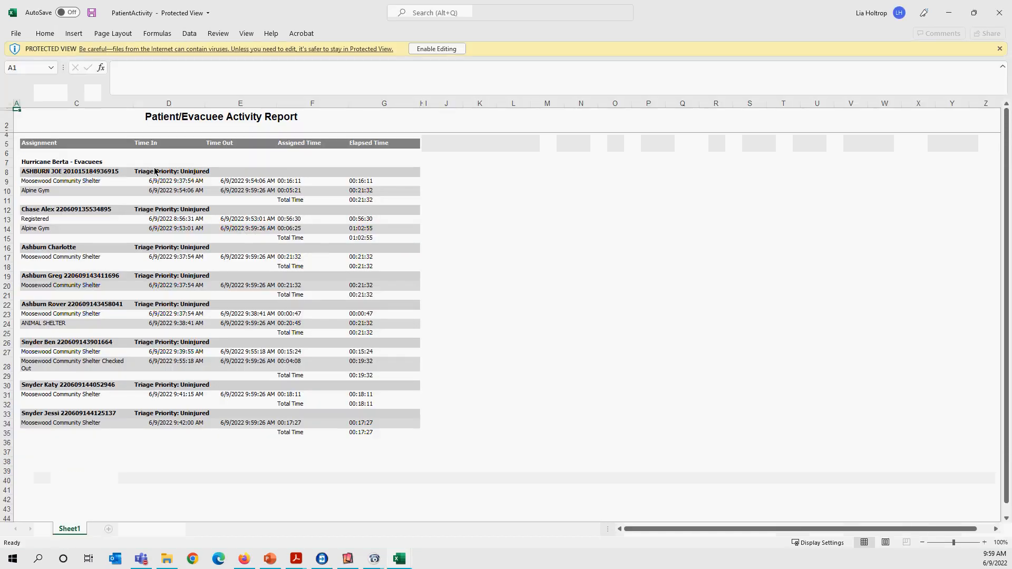
Zoom the Patient/Evacuee Activity Report to 178%, examine every evacuee's assignments and times, and switch to PowerPoint.
{"action": "left_click_drag", "start_coordinate": [954, 543], "coordinate": [960, 548]}
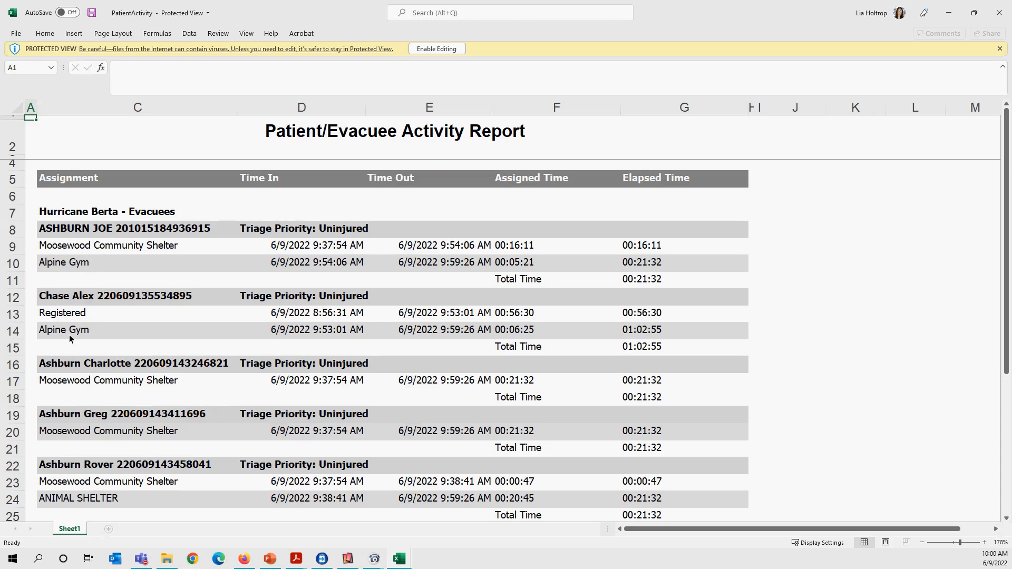
{"action": "scroll", "coordinate": [137, 375], "scroll_direction": "down", "scroll_amount": 1}
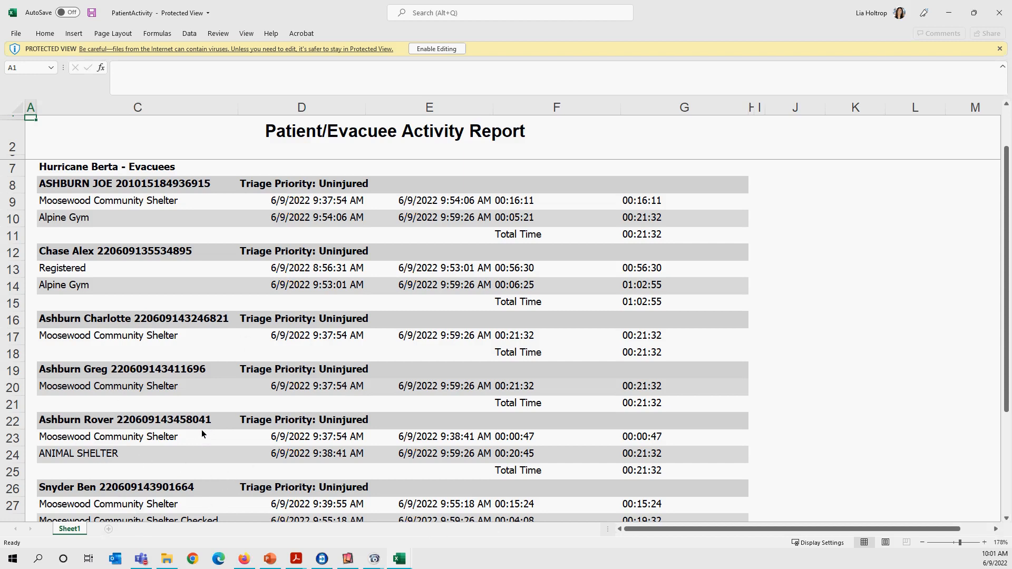
{"action": "scroll", "coordinate": [202, 429], "scroll_direction": "down", "scroll_amount": 3}
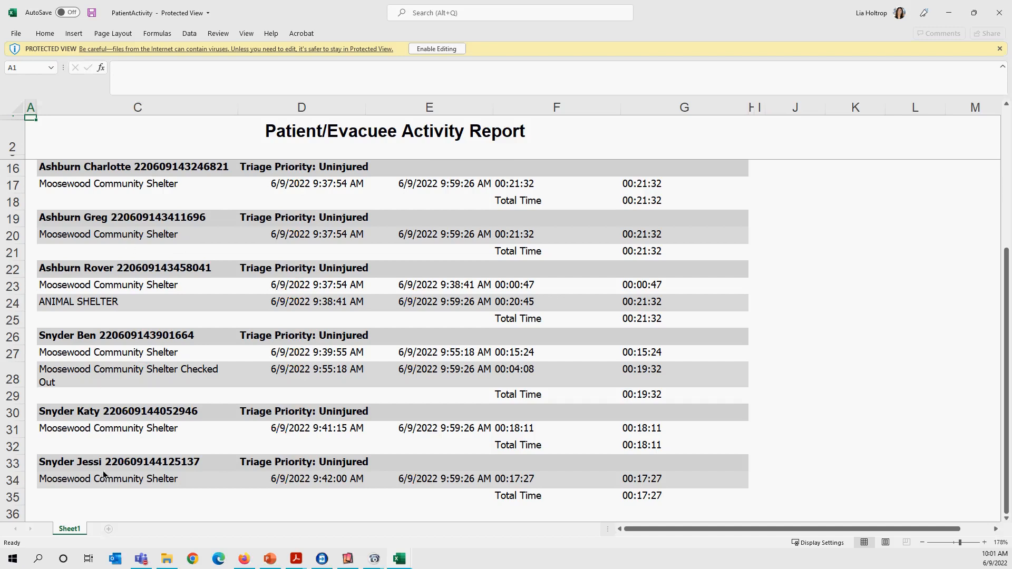
{"action": "left_click", "coordinate": [272, 565]}
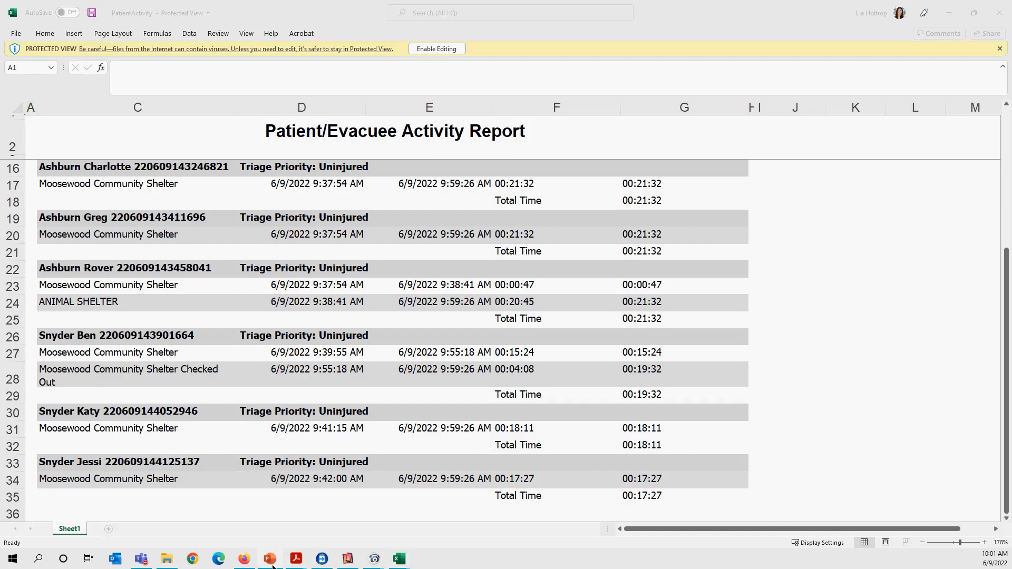